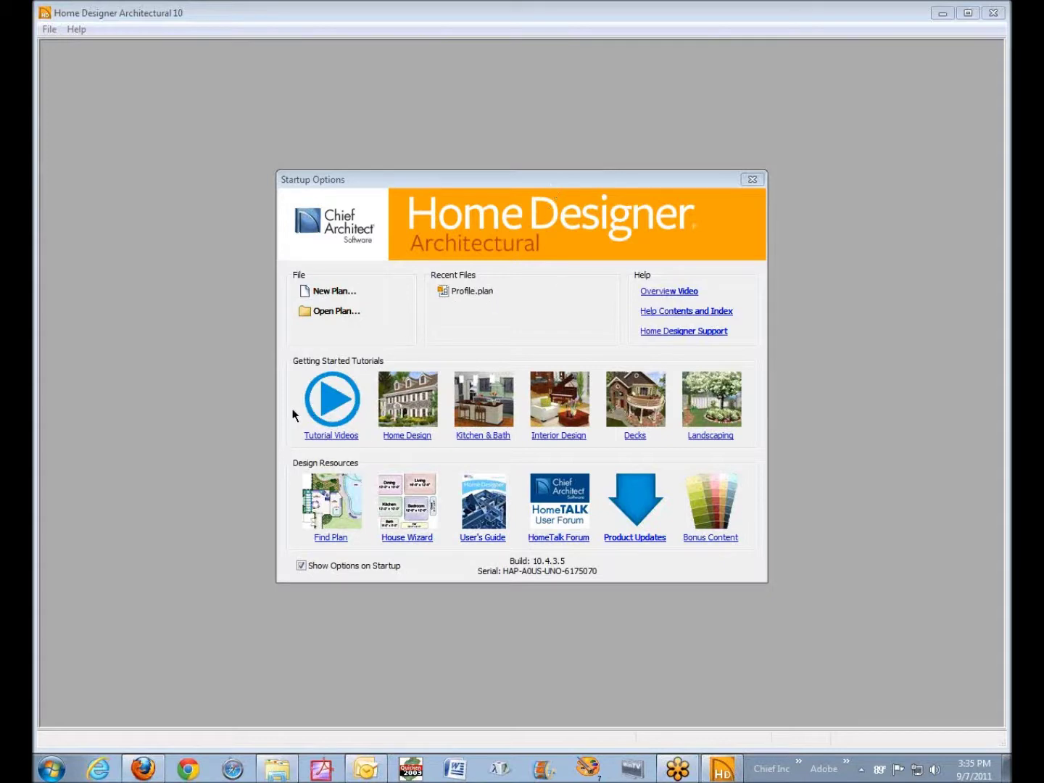
- Search the online training videos for 'dimensions' to list the 19 results led by Dimensions: Manual
left_click(336, 401)
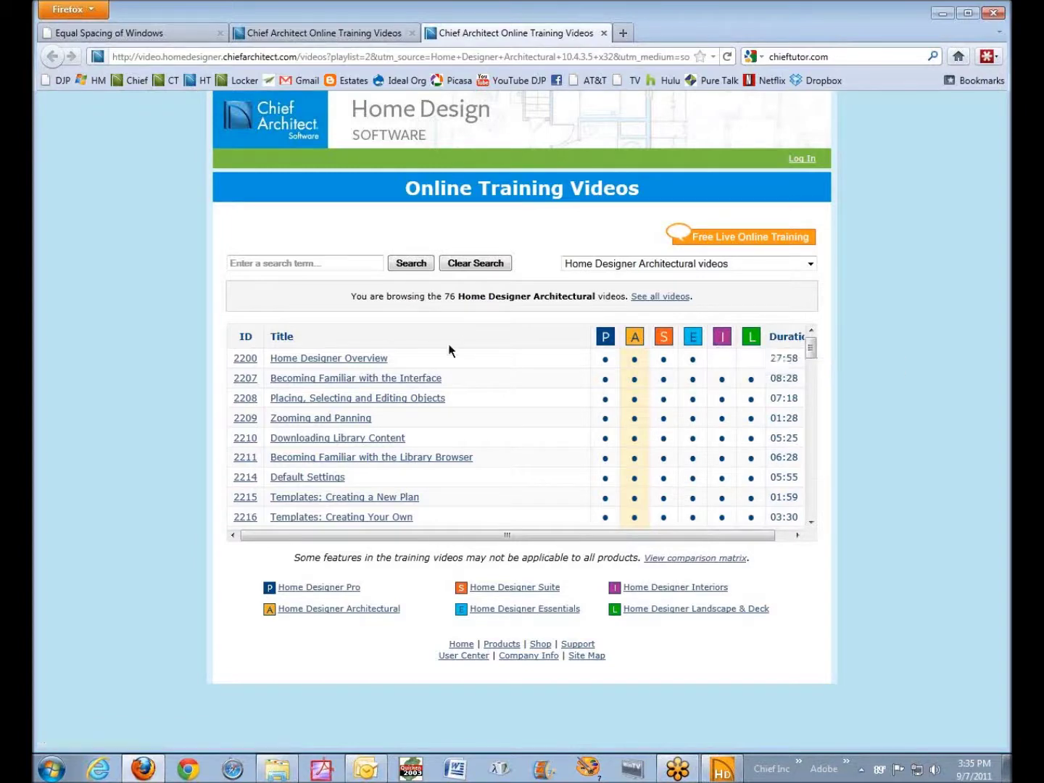
left_click(333, 264)
type("dimensions")
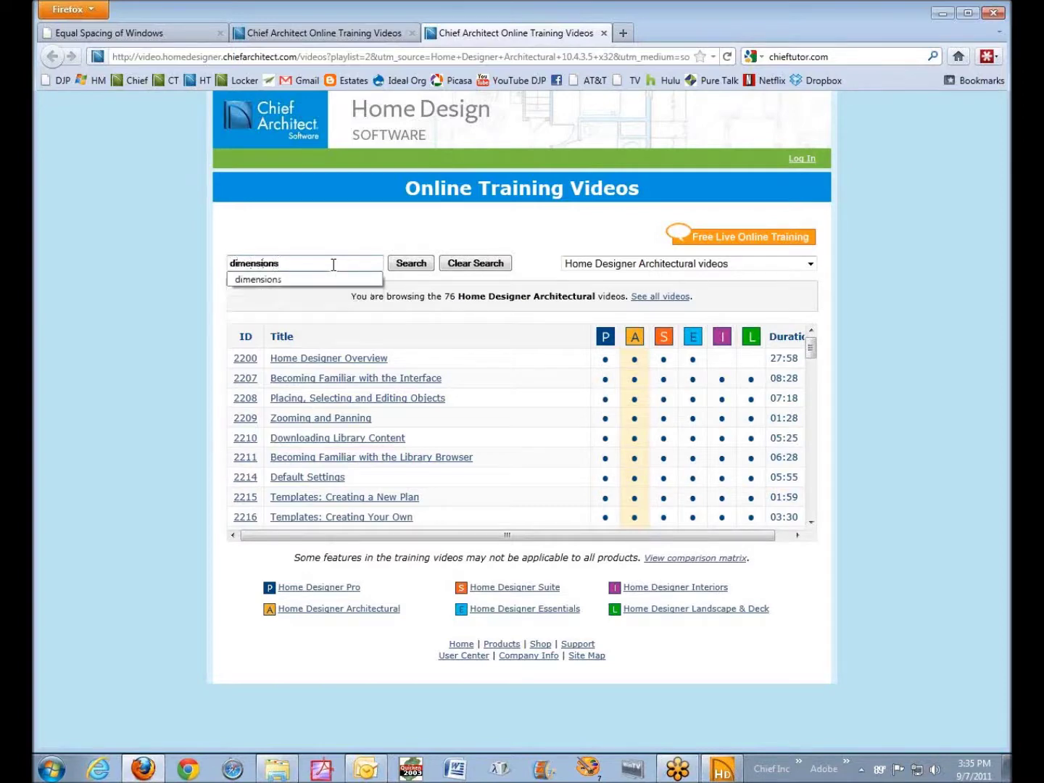
key("Return")
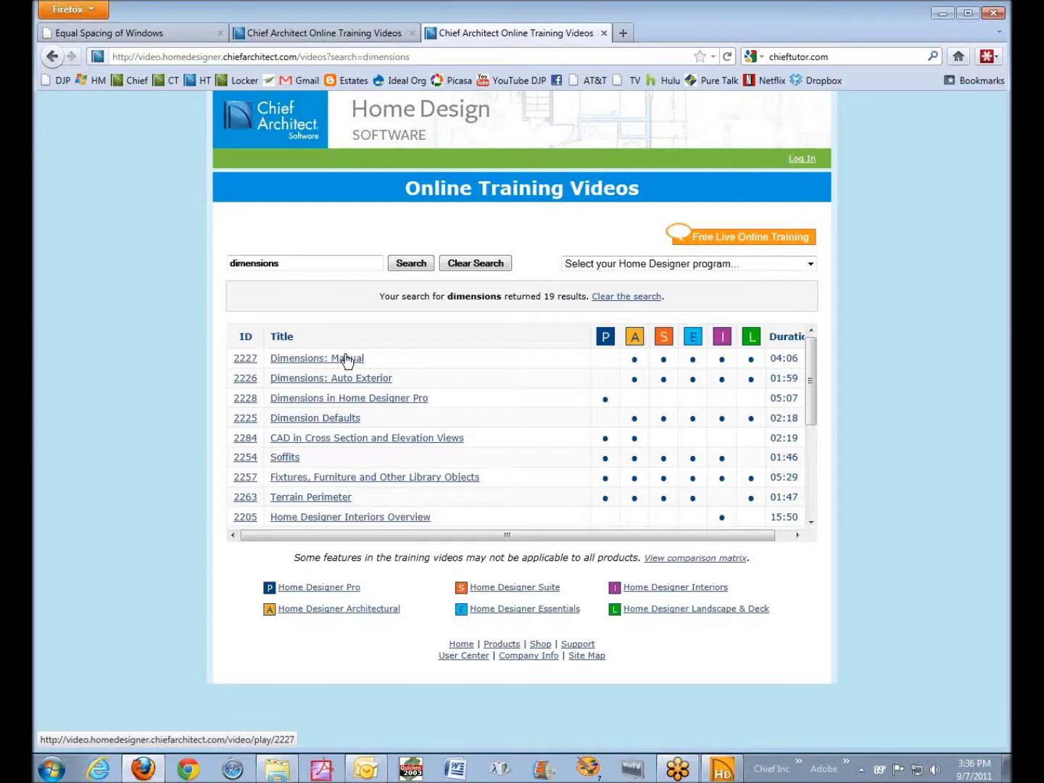
- Close both Online Training Videos tabs individually after cancelling the close-all prompt
left_click(994, 13)
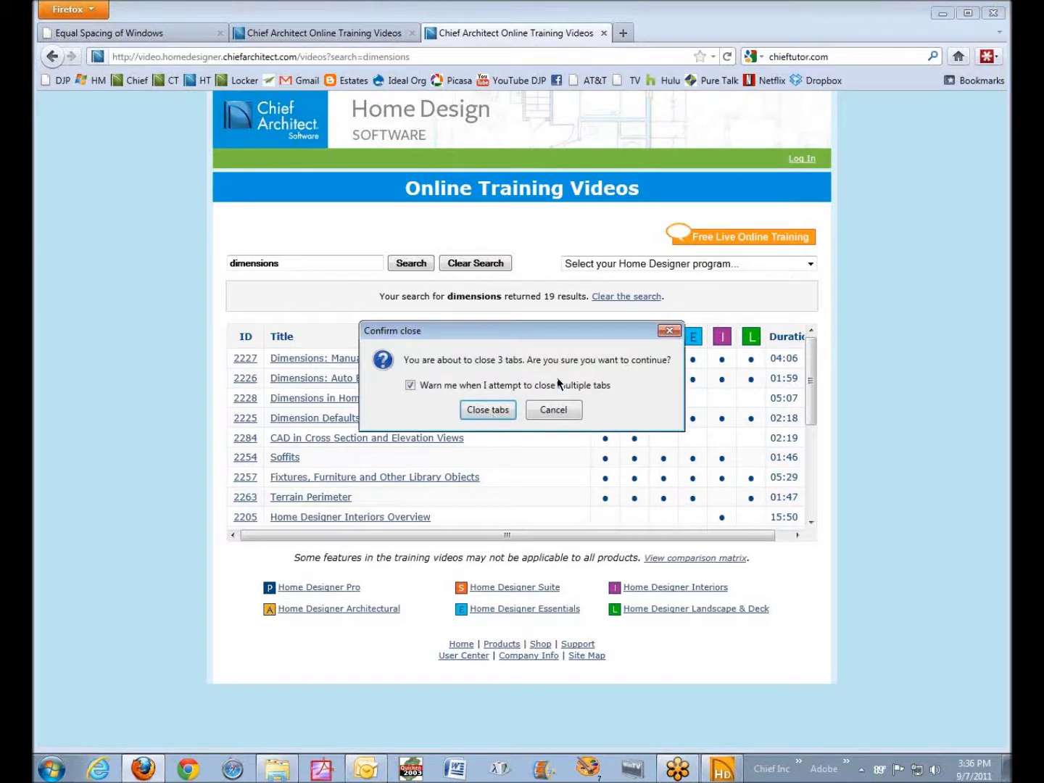
left_click(553, 409)
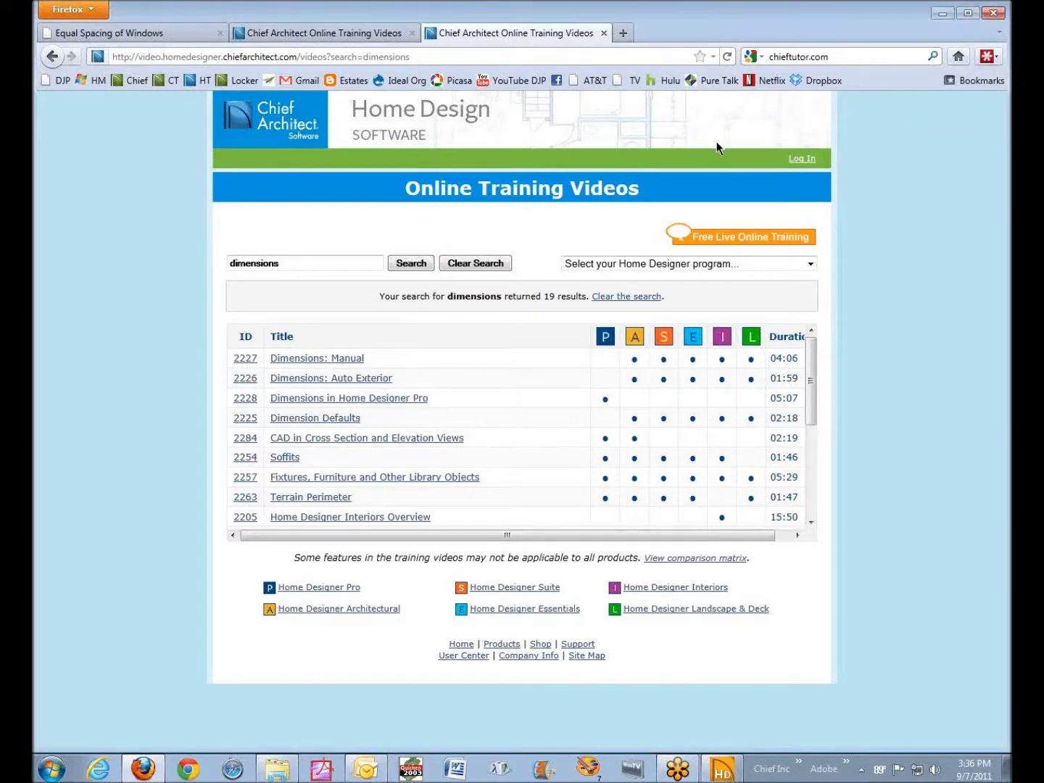
left_click(605, 34)
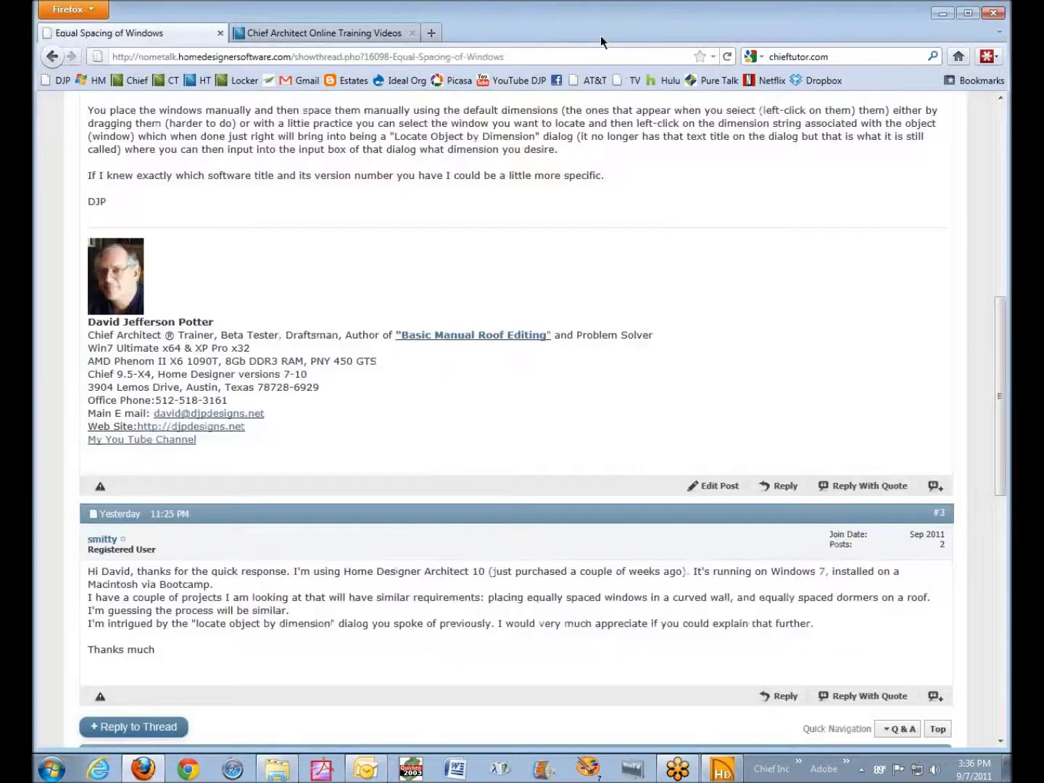
left_click(412, 33)
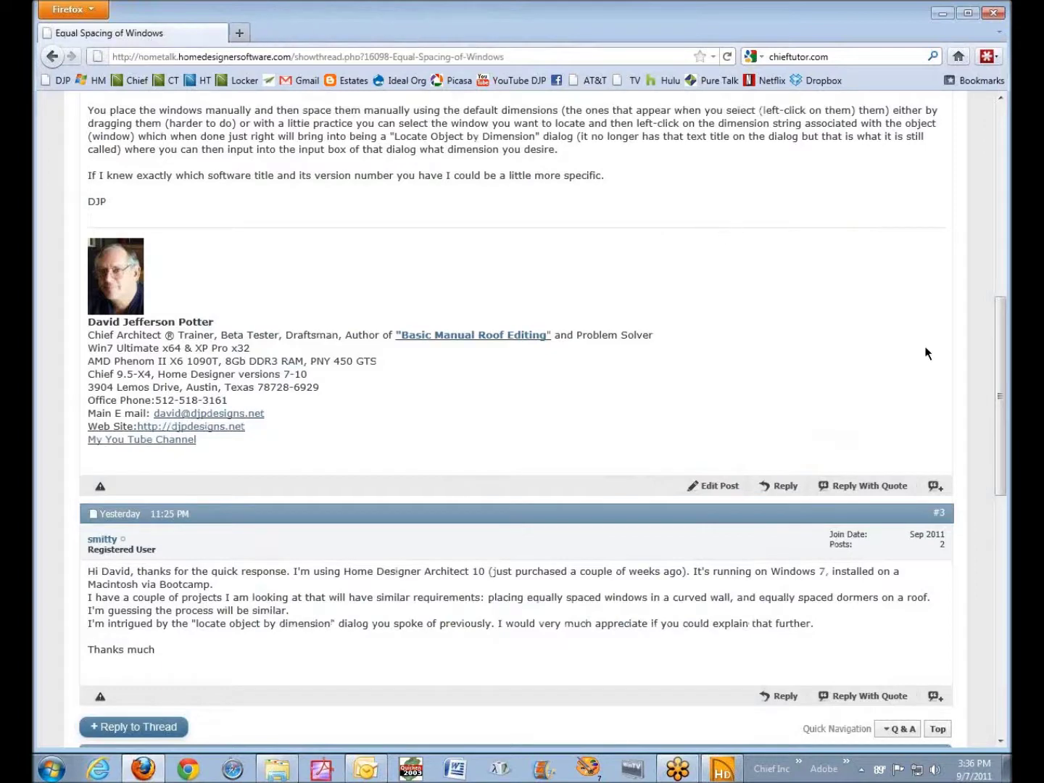
- Highlight the 'locate object by dimension' phrase in the forum post, then minimise the browser
left_click_drag(999, 374, 1004, 408)
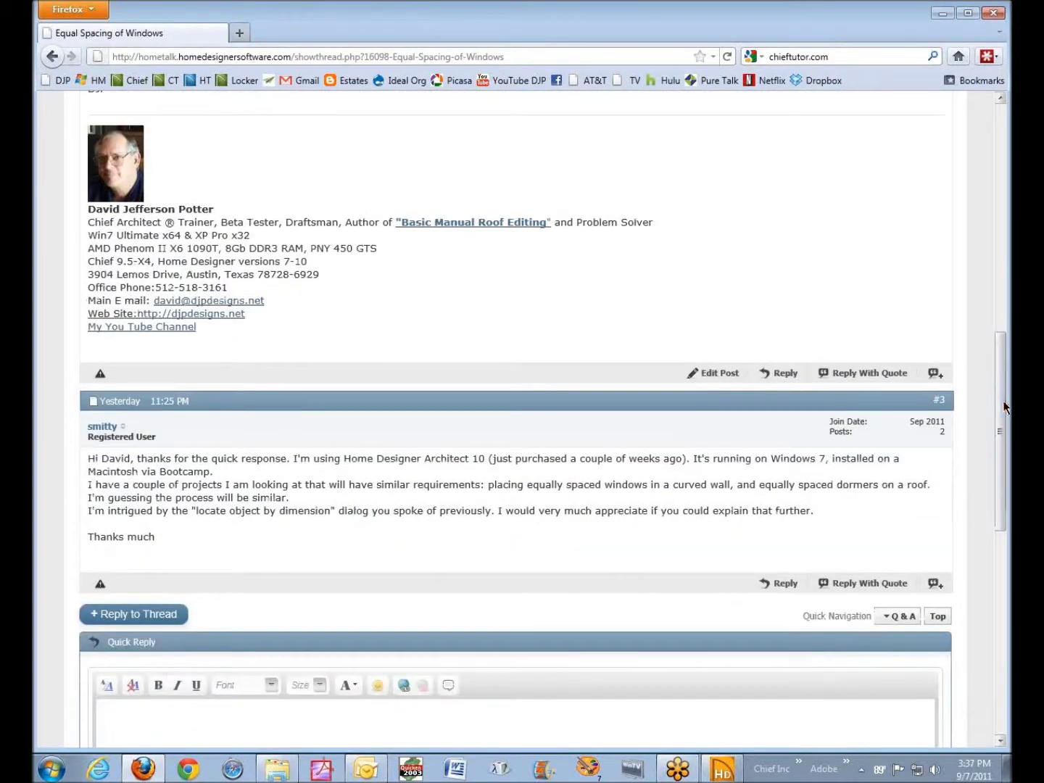
left_click_drag(89, 486, 512, 500)
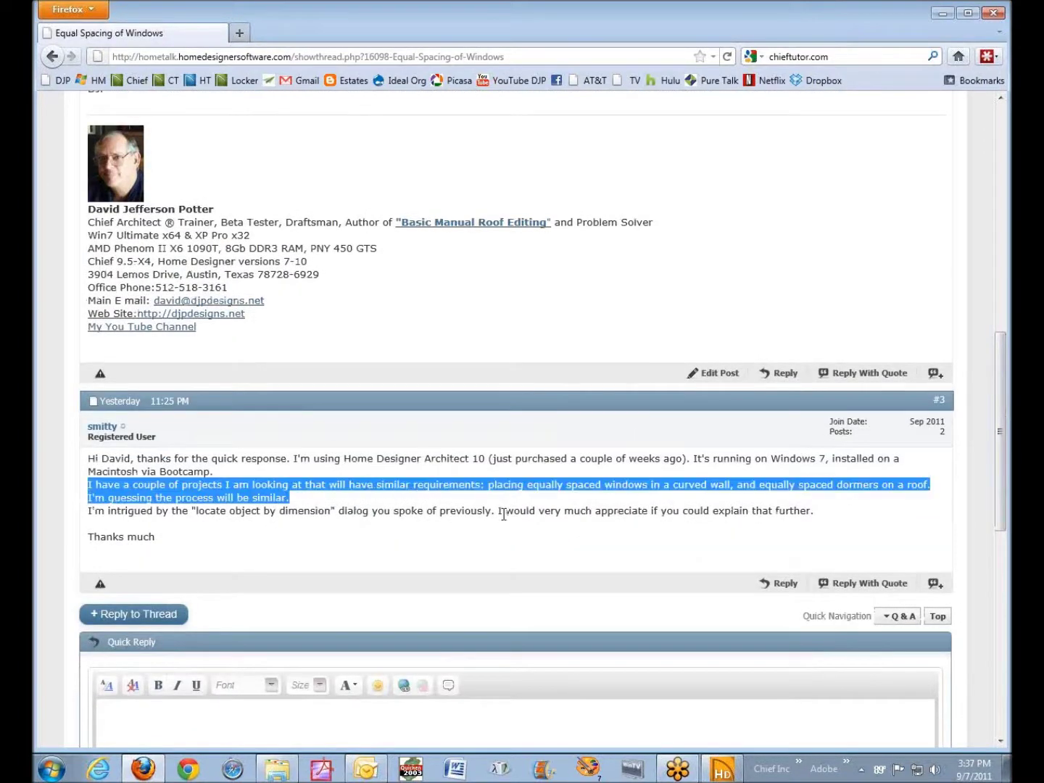
left_click(504, 517)
left_click_drag(332, 512, 190, 513)
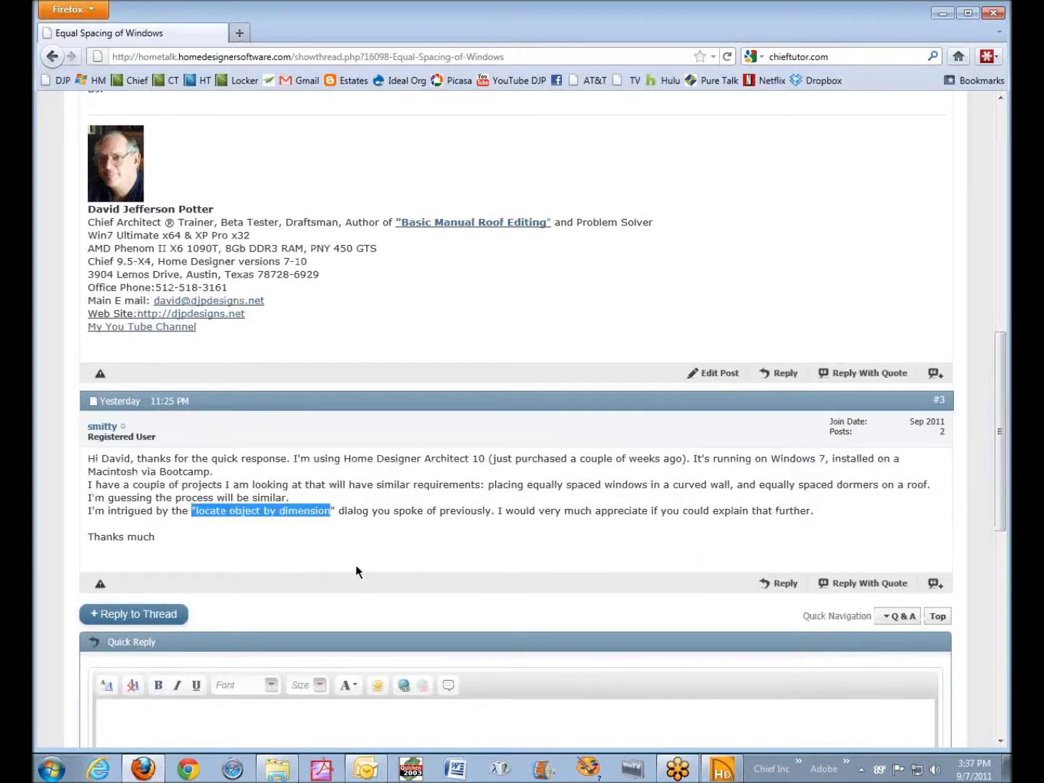
left_click(273, 522)
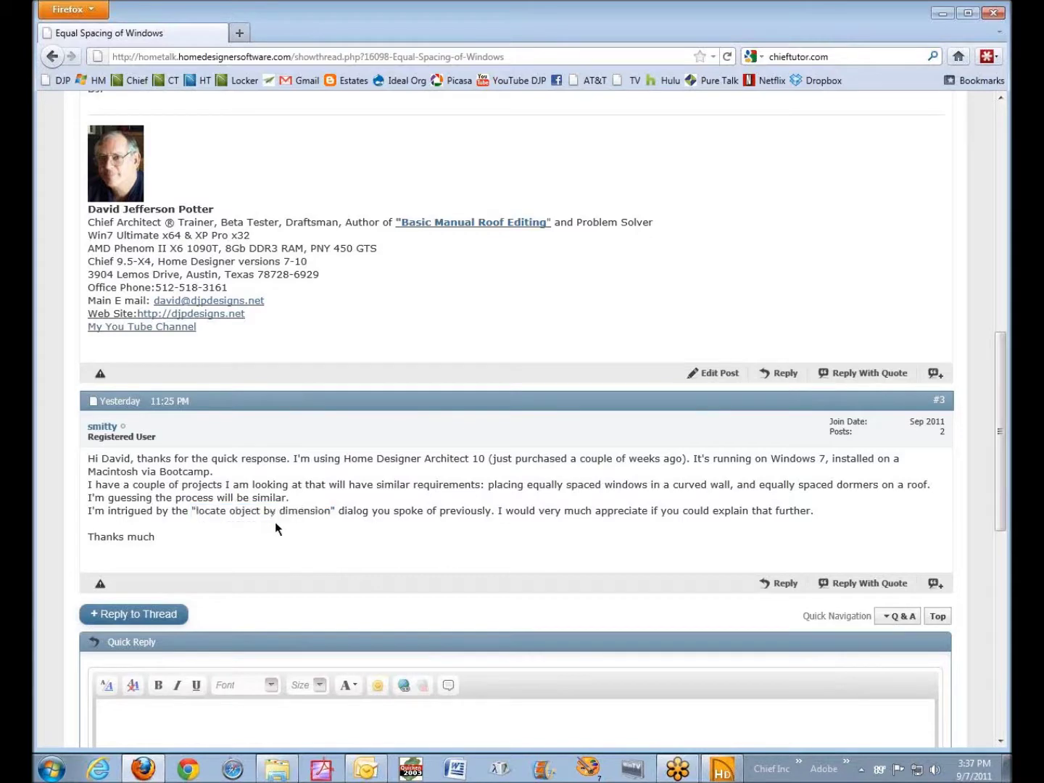
left_click(939, 14)
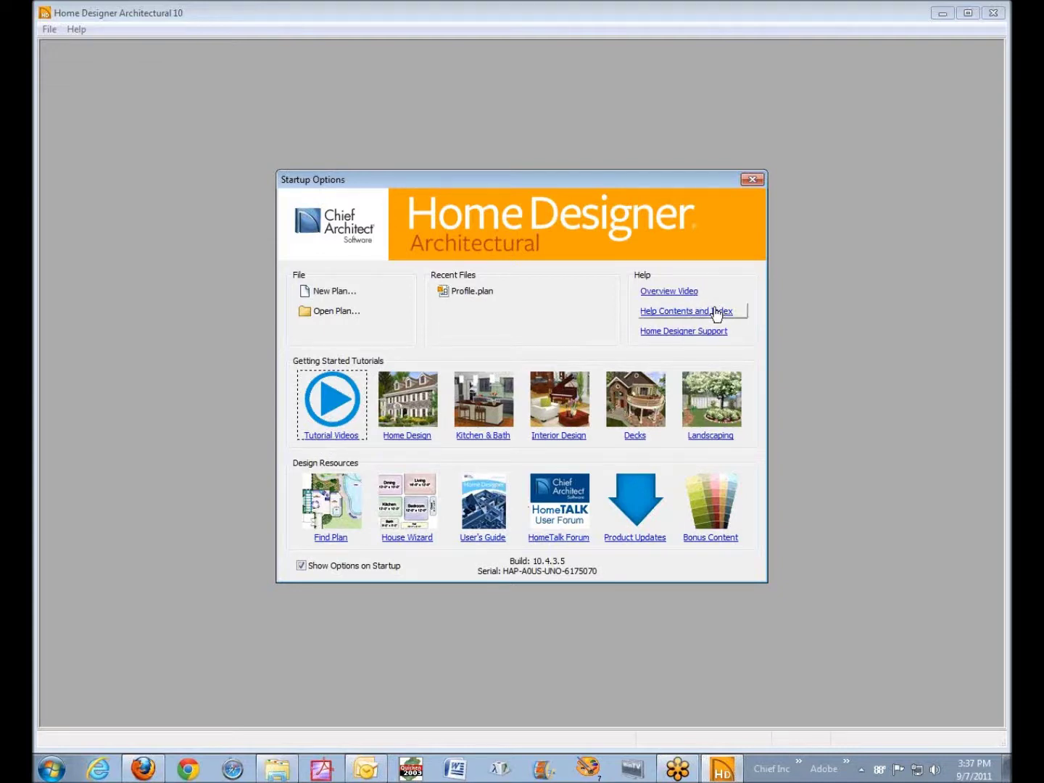
- Start a new plan from Home Designer's Startup Options screen
left_click(336, 292)
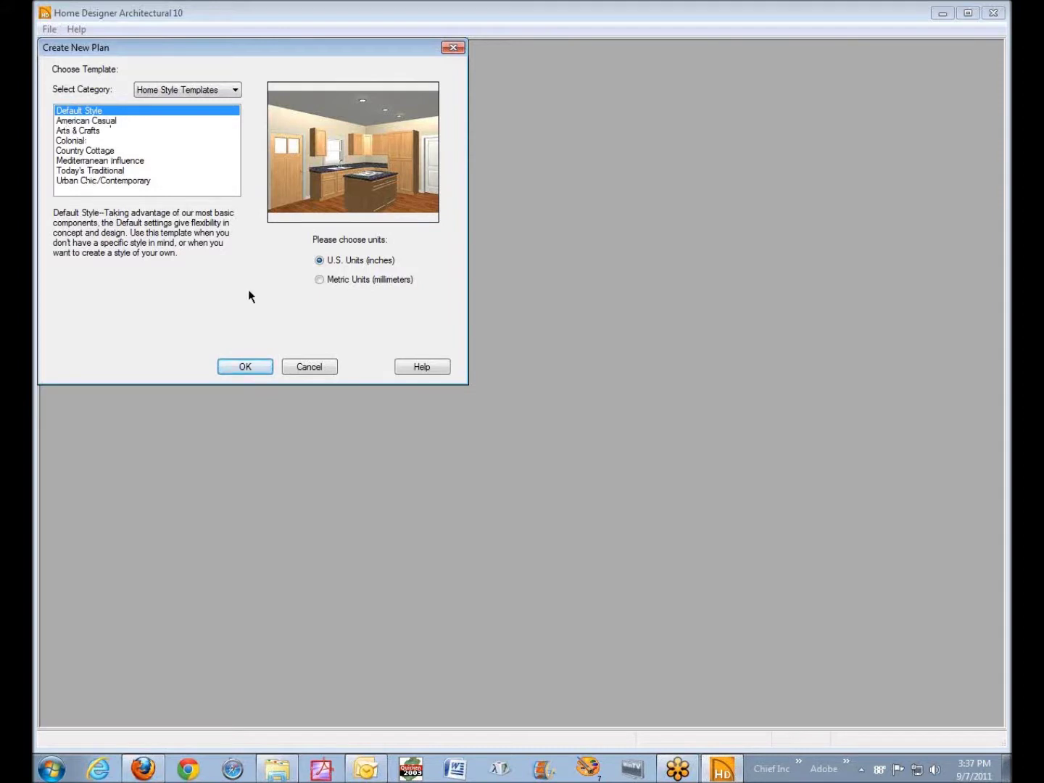
- Create a blank Default Style plan in U.S. units and dismiss the page-size warning
left_click(254, 367)
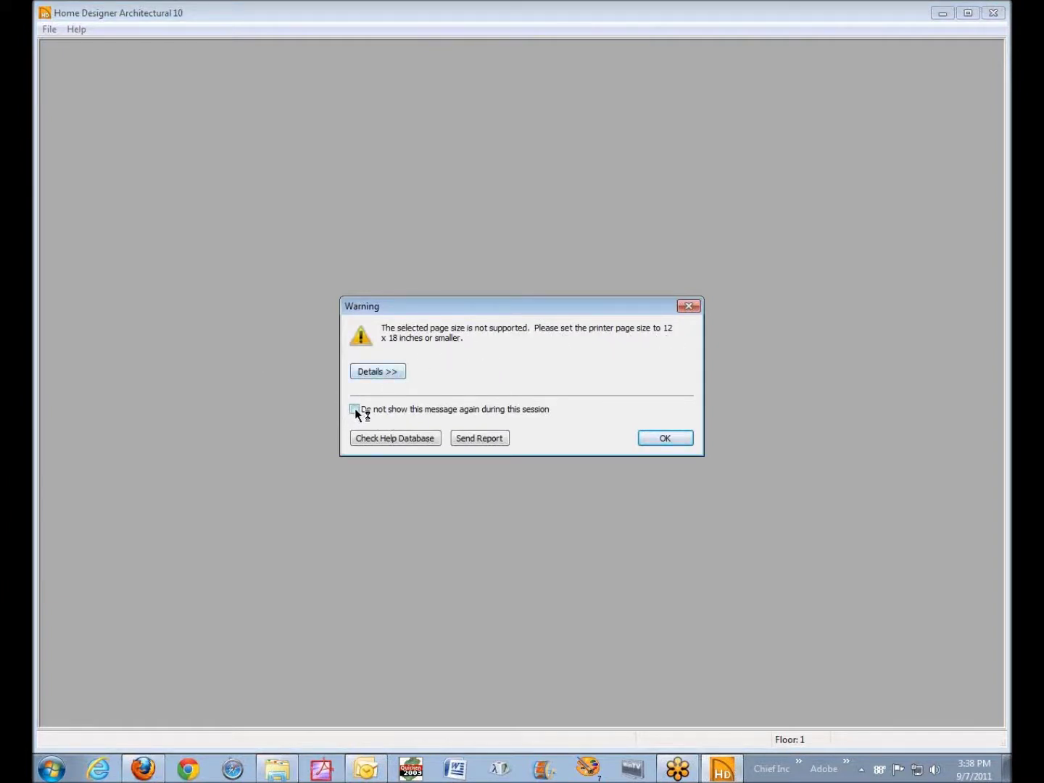
left_click(665, 439)
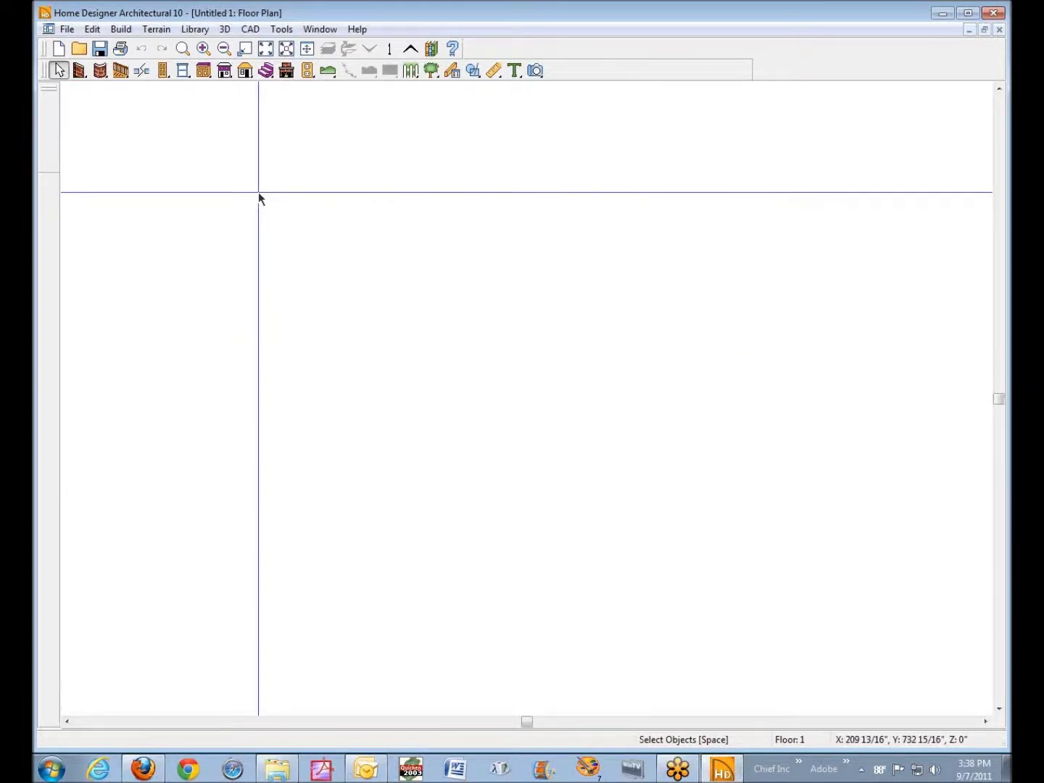
left_click(93, 30)
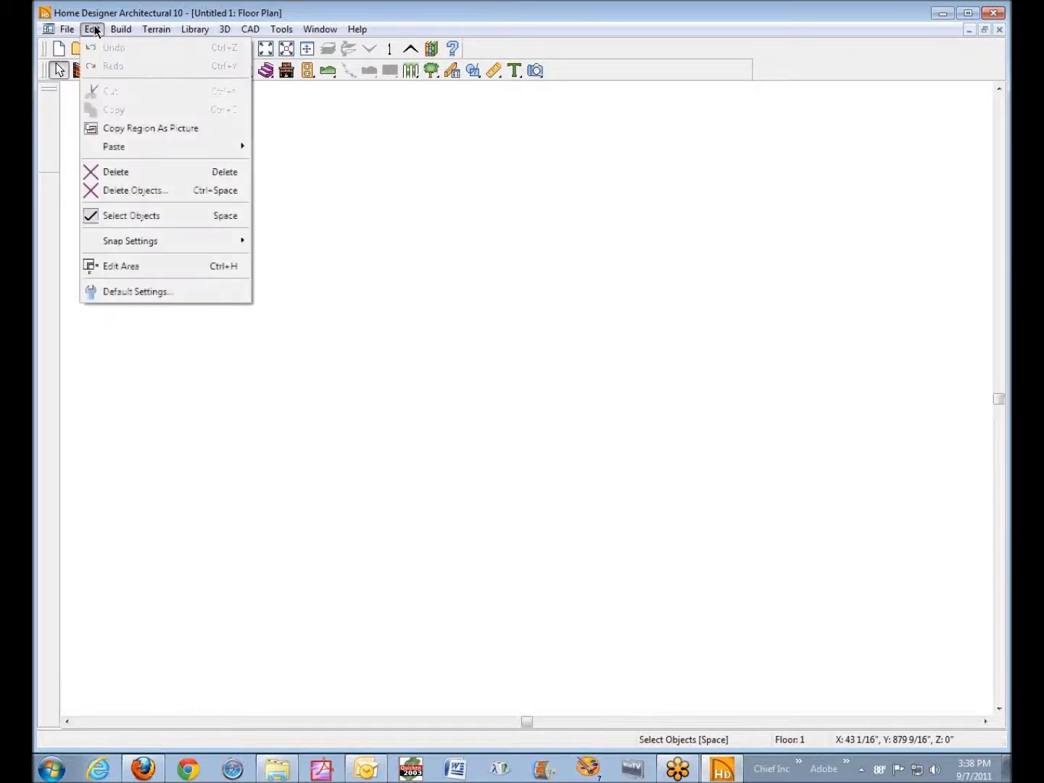
- Open the Plan default settings, toggle snap-to-grid on and off, then cancel without changes
left_click(151, 292)
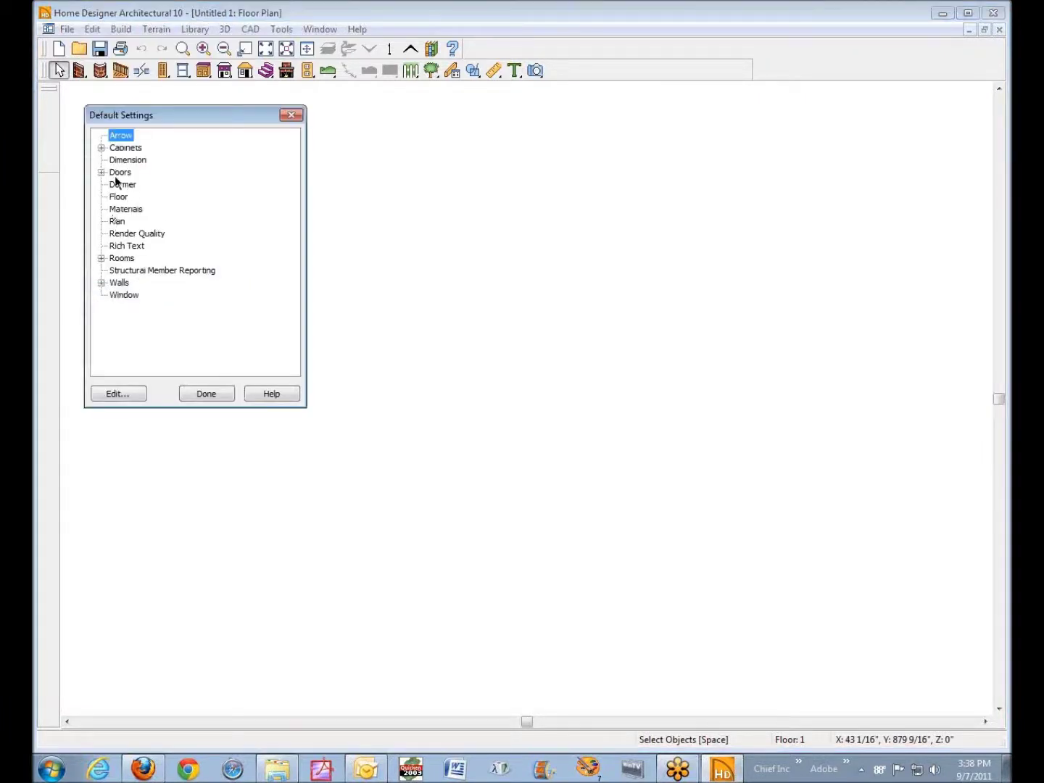
left_click(118, 394)
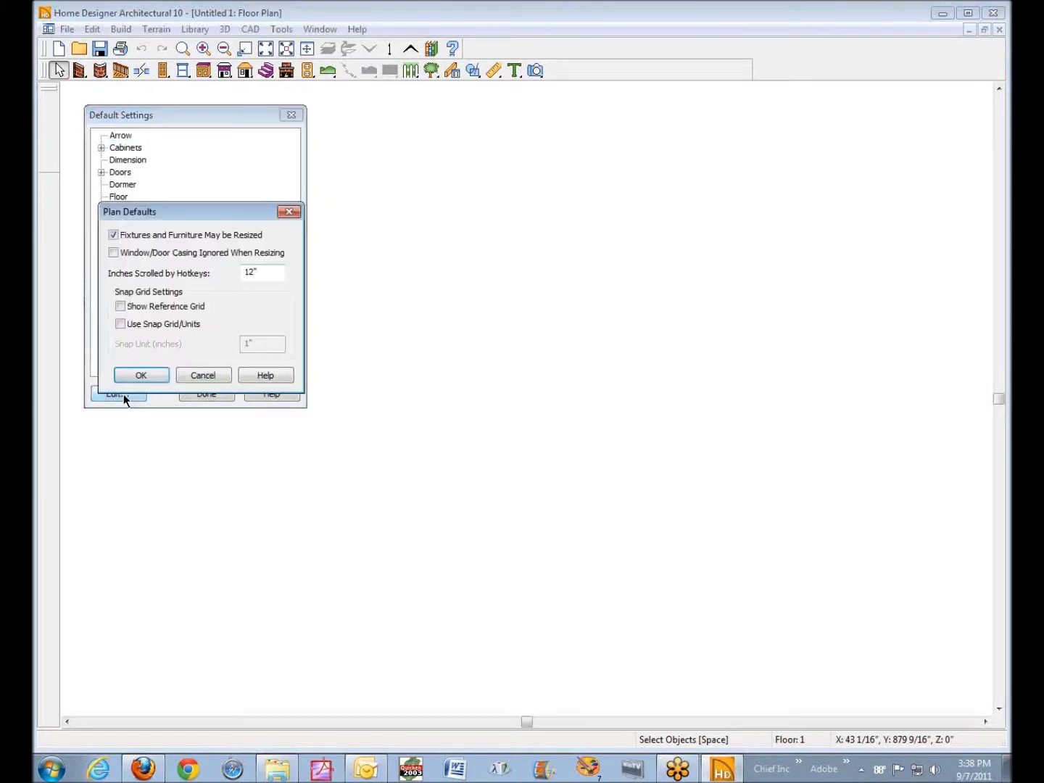
left_click(135, 328)
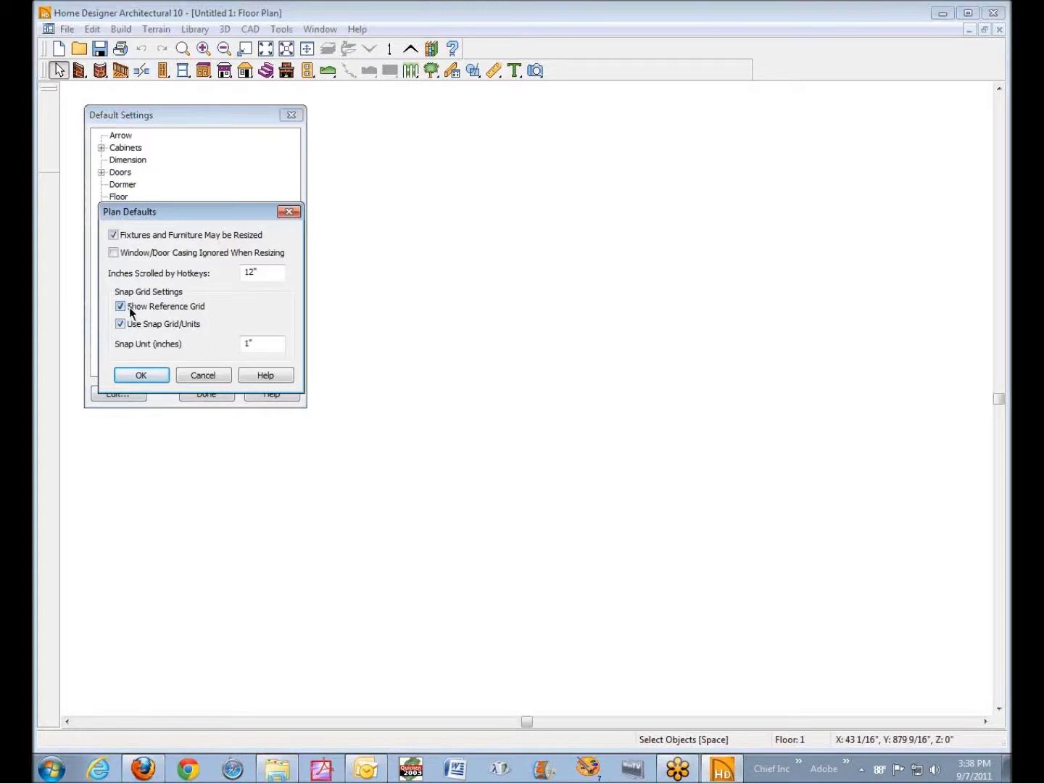
left_click(134, 329)
left_click(165, 376)
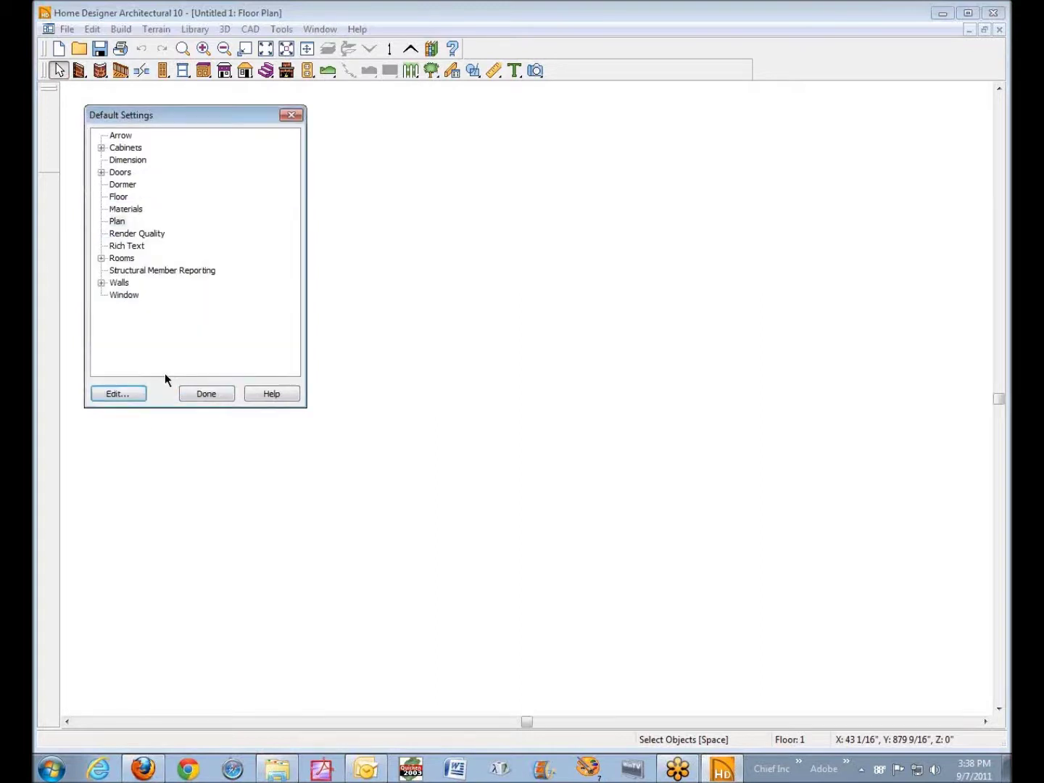
left_click(206, 394)
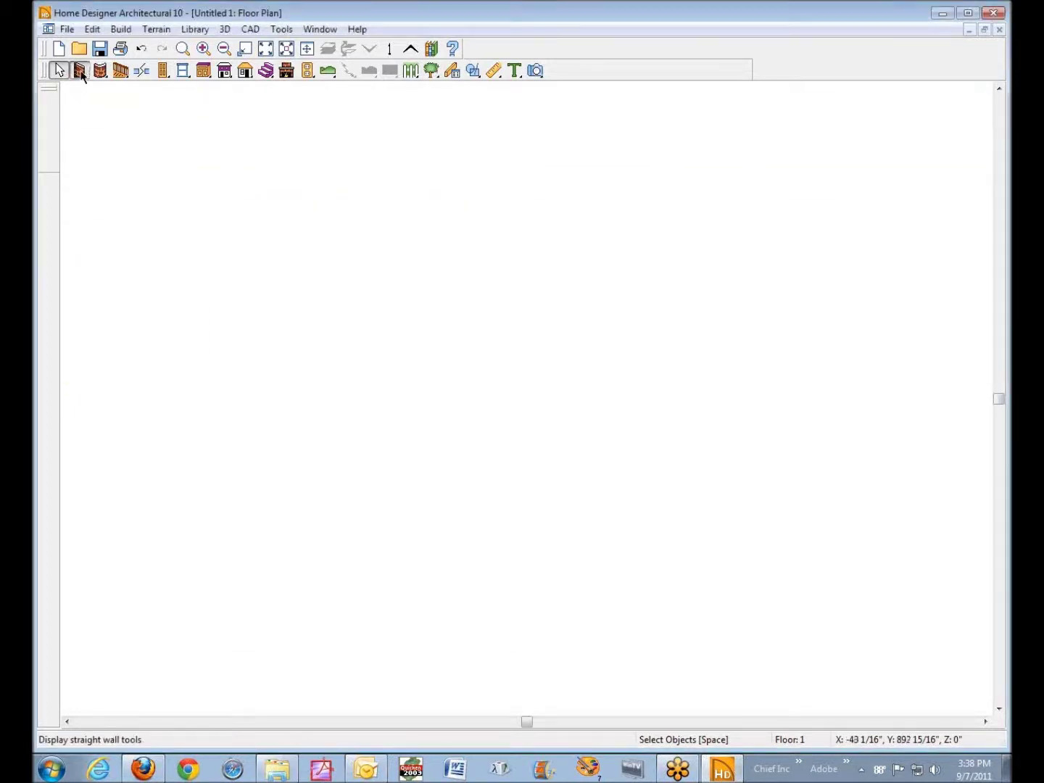
- Draw four exterior walls forming a 219 sq ft Living Area and inspect its room specification
left_click(80, 71)
mouse_move(275, 267)
left_mouse_down()
mouse_move(441, 267)
mouse_move(438, 397)
mouse_move(279, 402)
mouse_move(294, 399)
mouse_move(298, 280)
mouse_move(286, 266)
left_mouse_up()
right_click(290, 290)
left_click(297, 300)
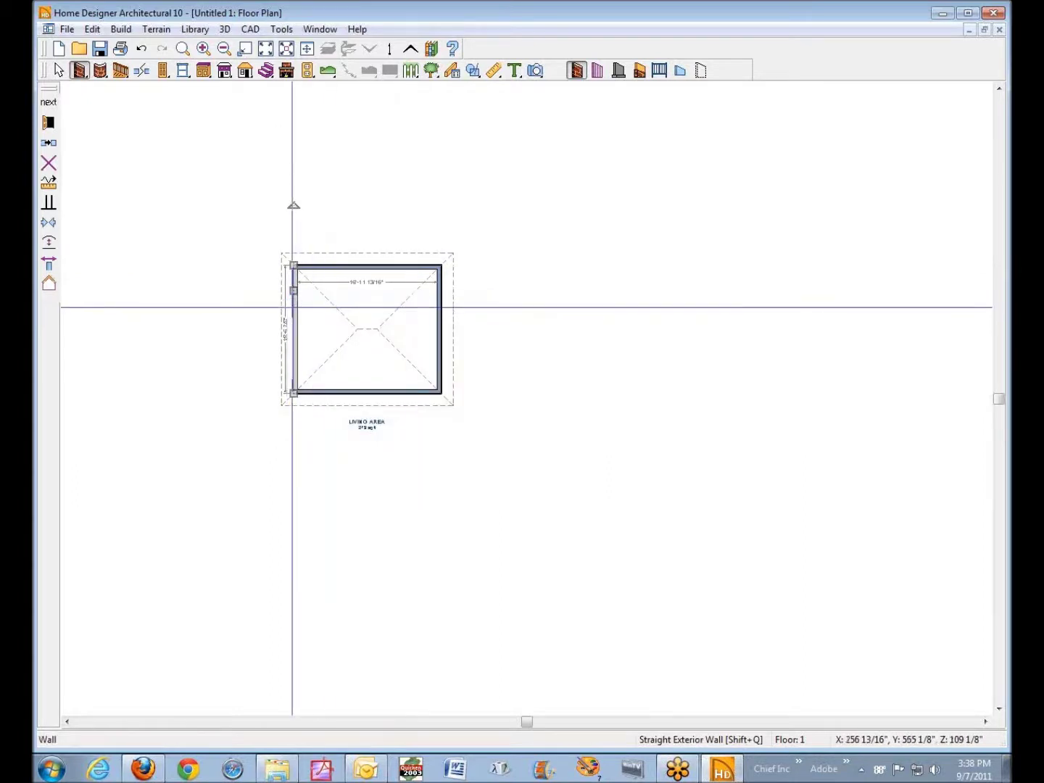
right_click(367, 299)
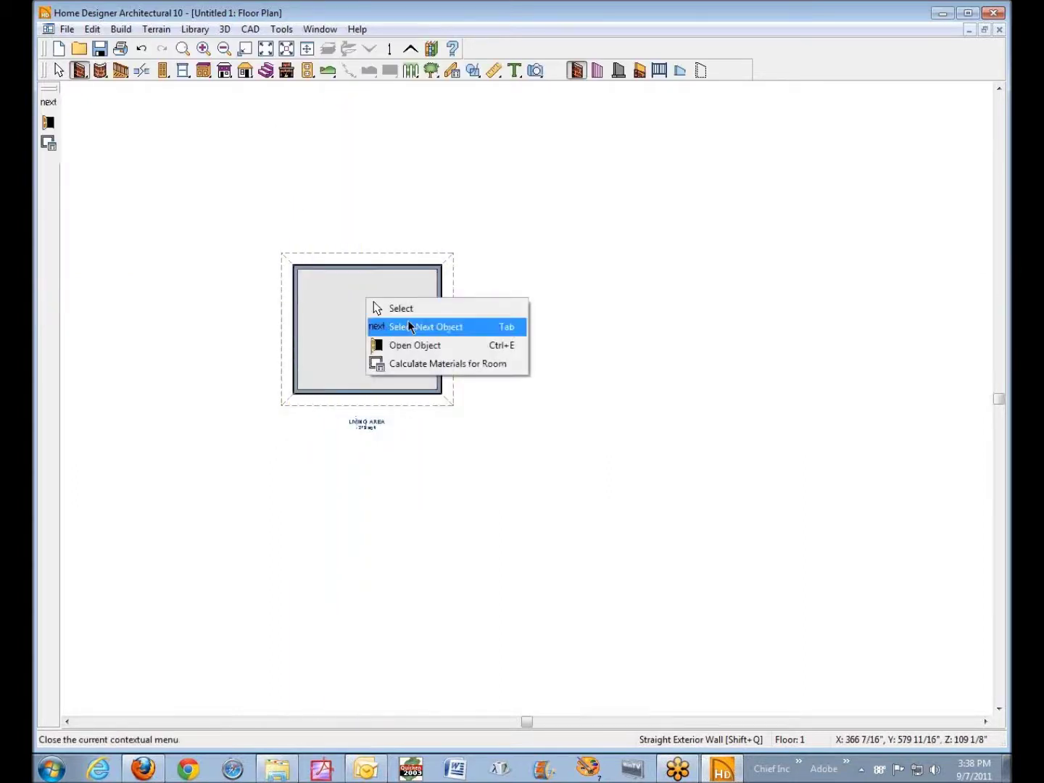
left_click(448, 347)
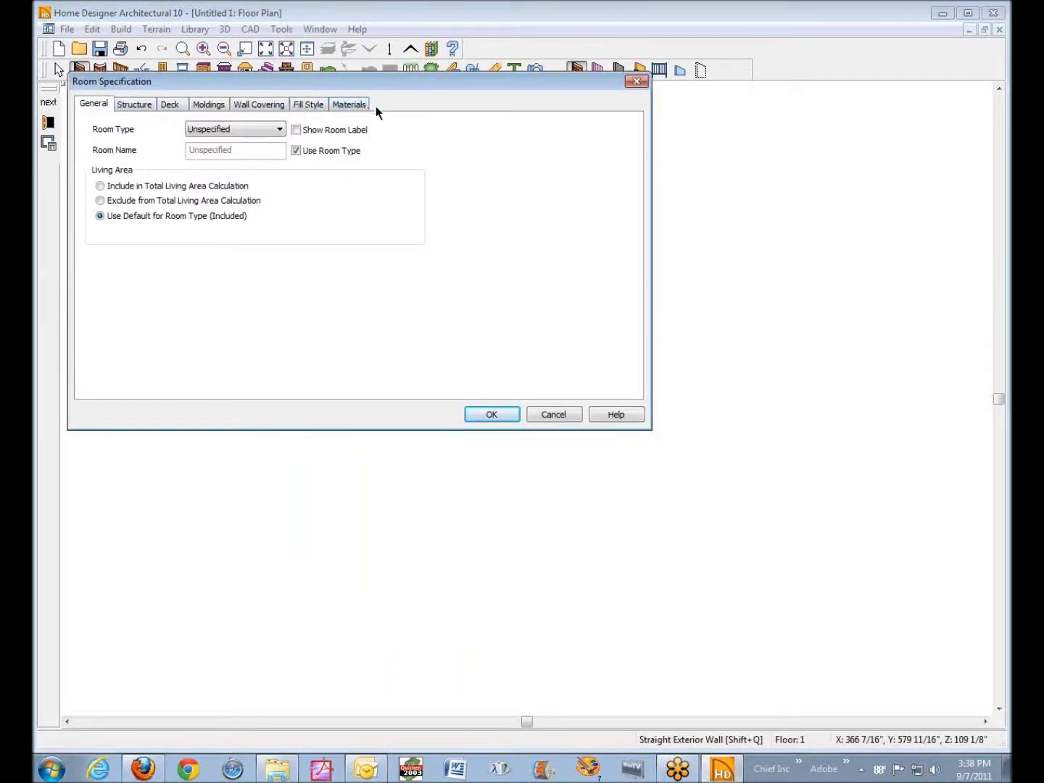
left_click(553, 414)
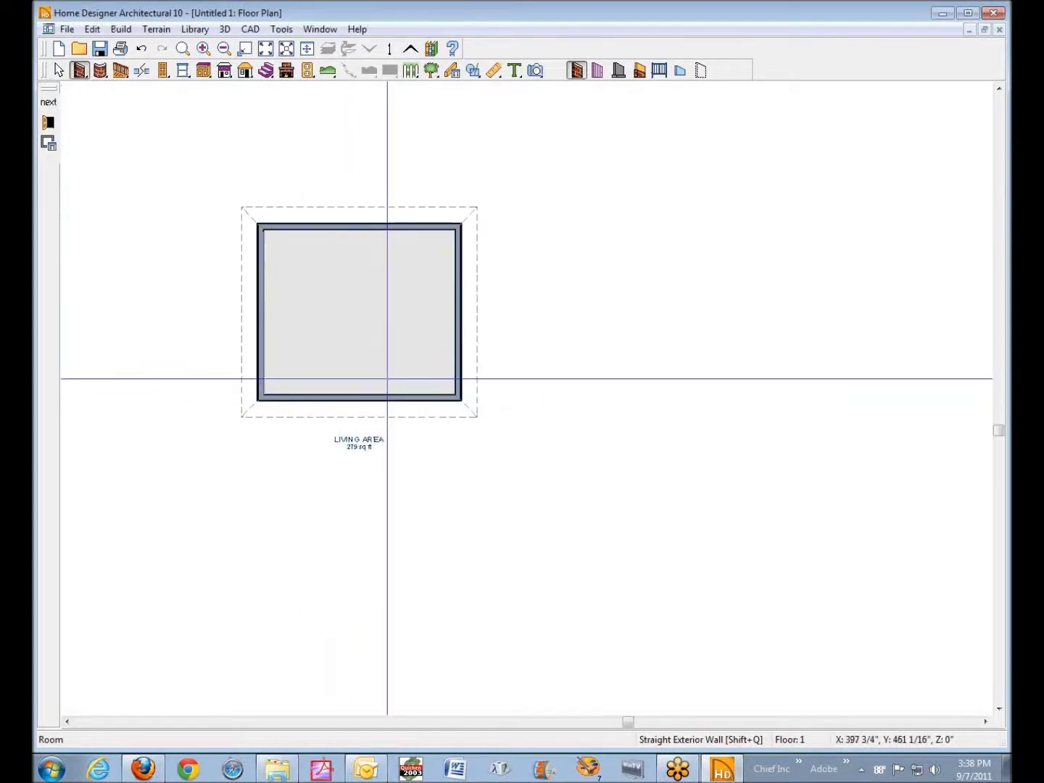
- Draw a horizontal interior wall across the room and a vertical one down to the bottom wall
scroll(388, 379, "up", 5)
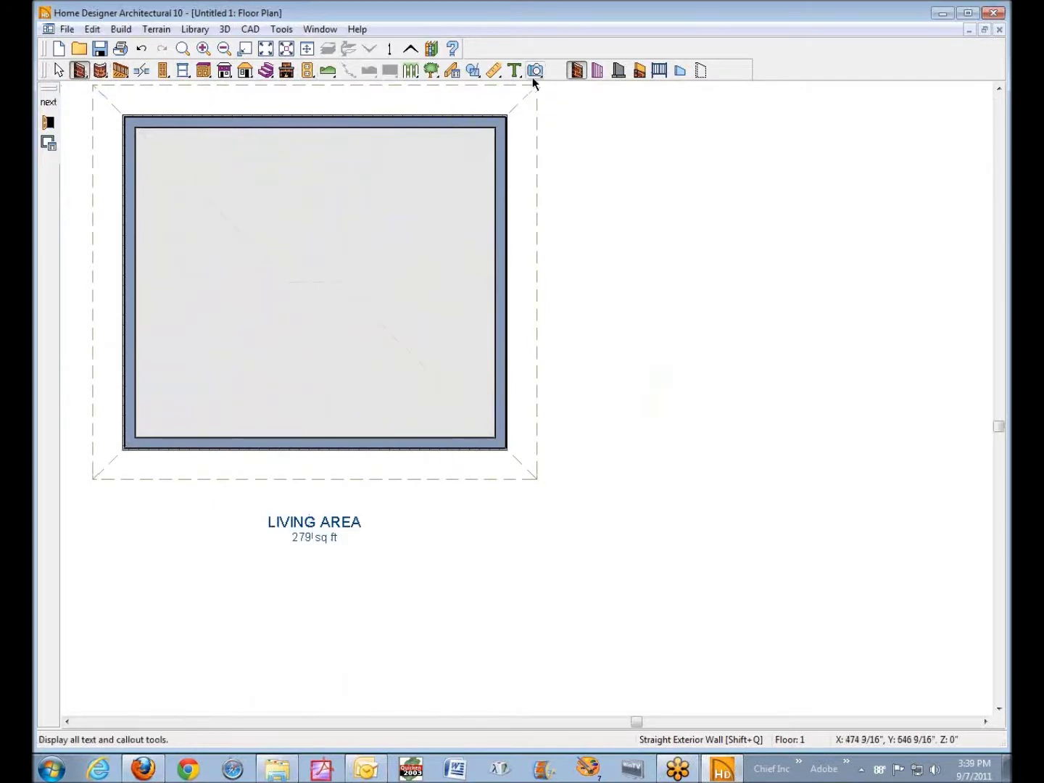
left_click(601, 71)
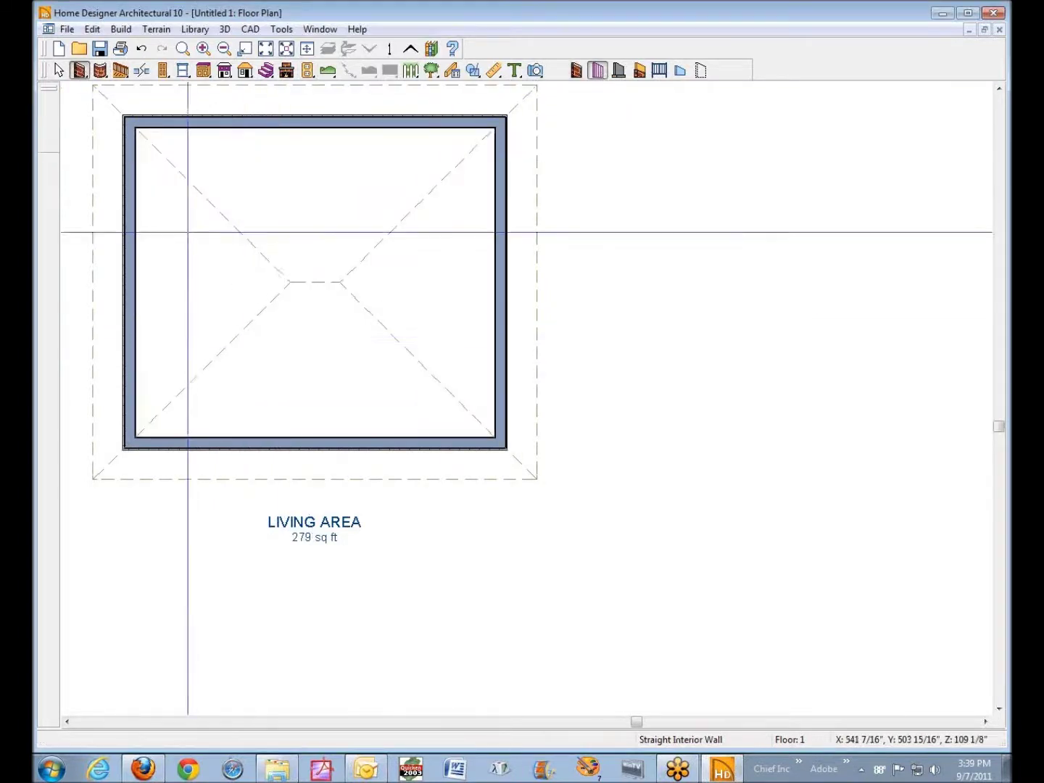
mouse_move(137, 258)
left_mouse_down()
mouse_move(447, 259)
mouse_move(517, 273)
mouse_move(507, 272)
left_mouse_up()
mouse_move(316, 259)
left_mouse_down()
mouse_move(329, 478)
mouse_move(317, 460)
mouse_move(326, 443)
left_mouse_up()
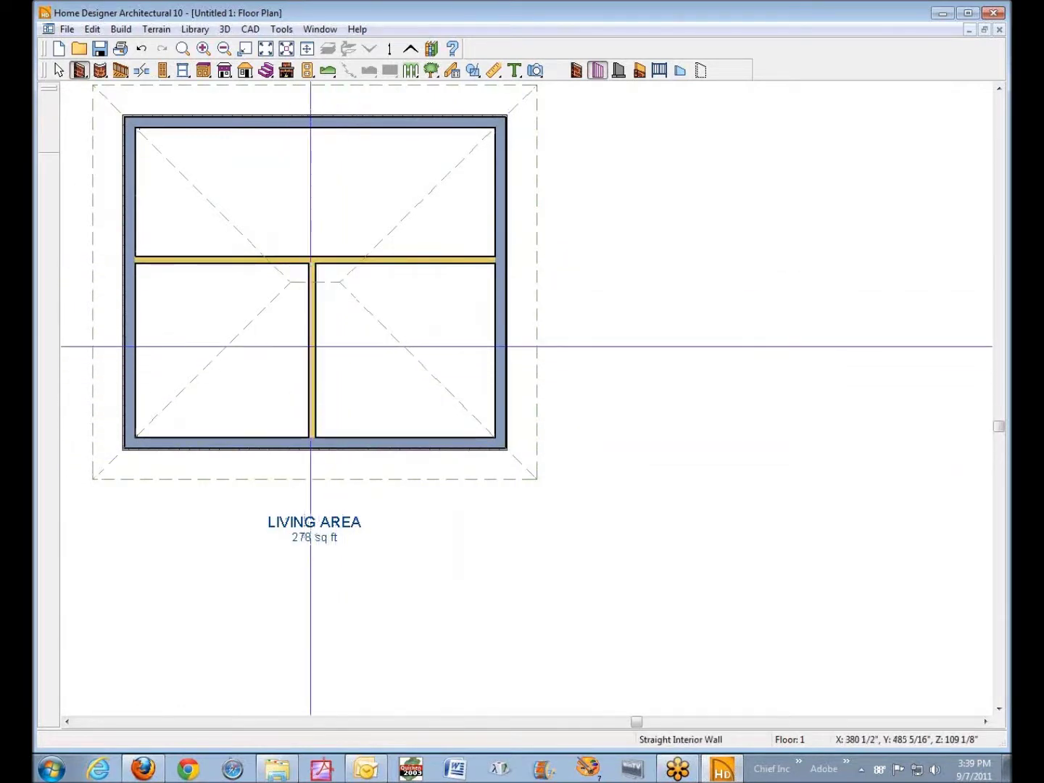
right_click(312, 349)
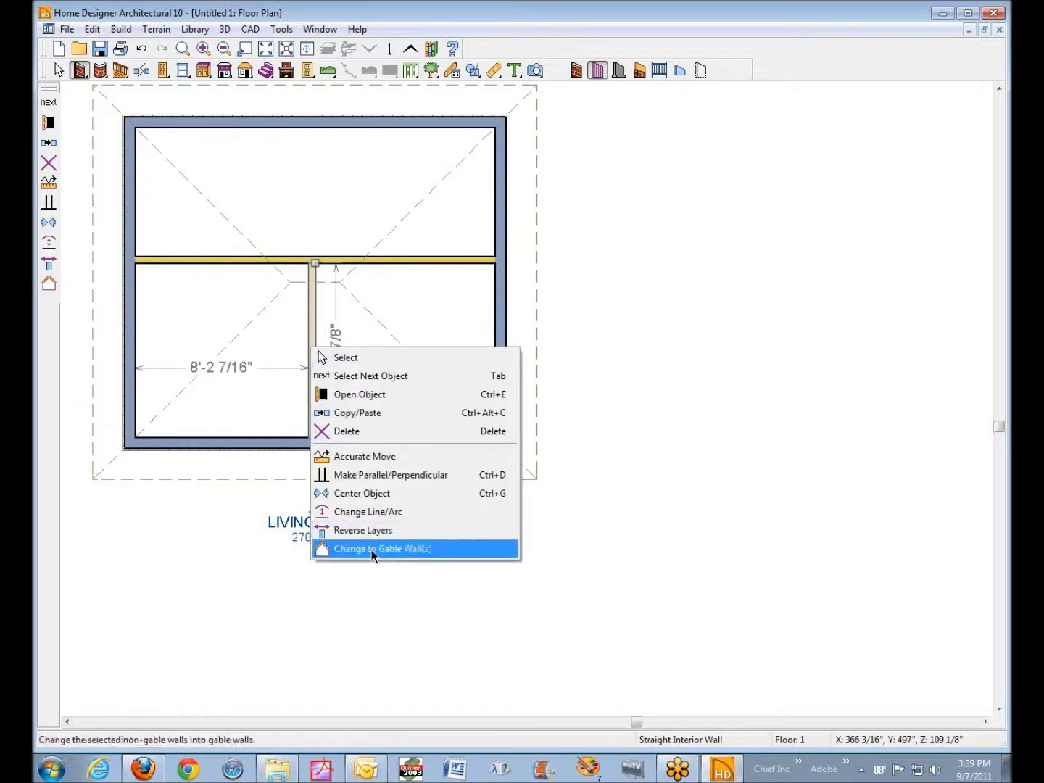
left_click(314, 334)
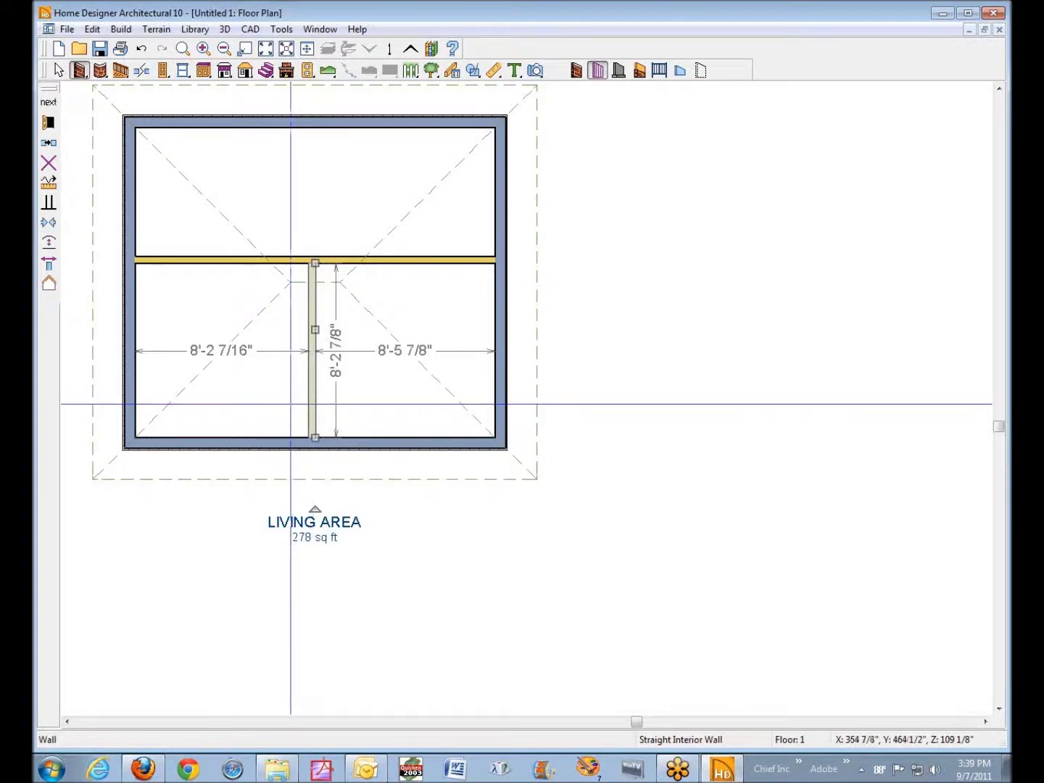
- Float the Edit toolbar over the plan and view the wall's specification without changes
left_click_drag(50, 94, 226, 582)
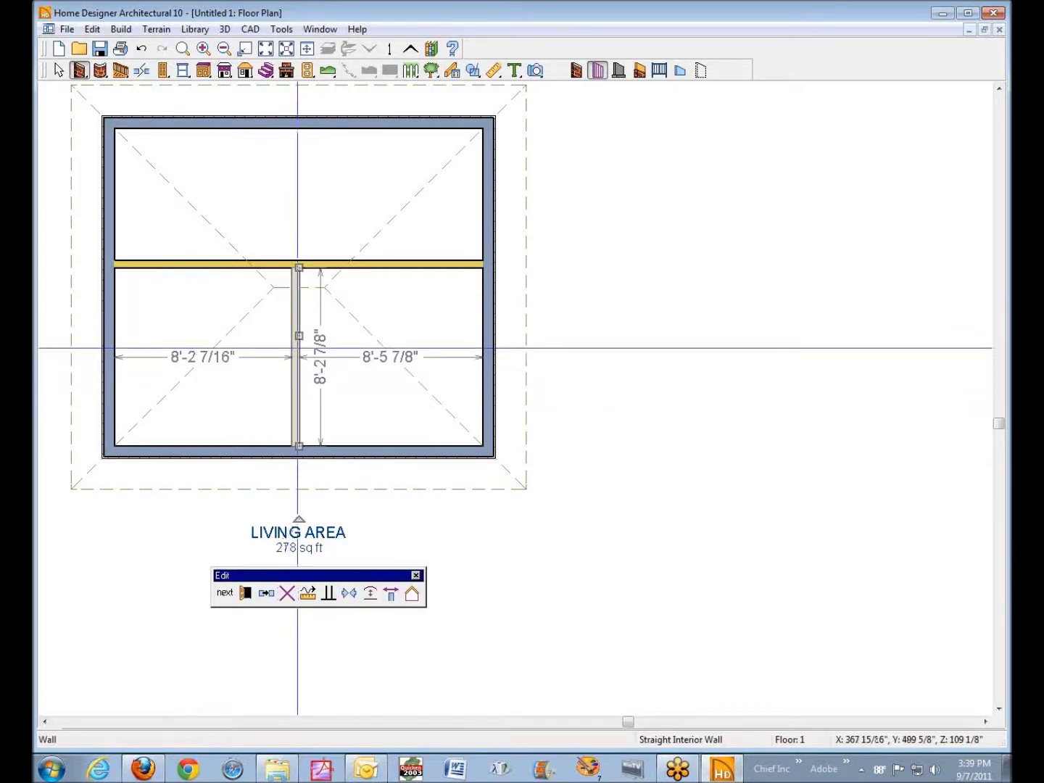
left_click(245, 596)
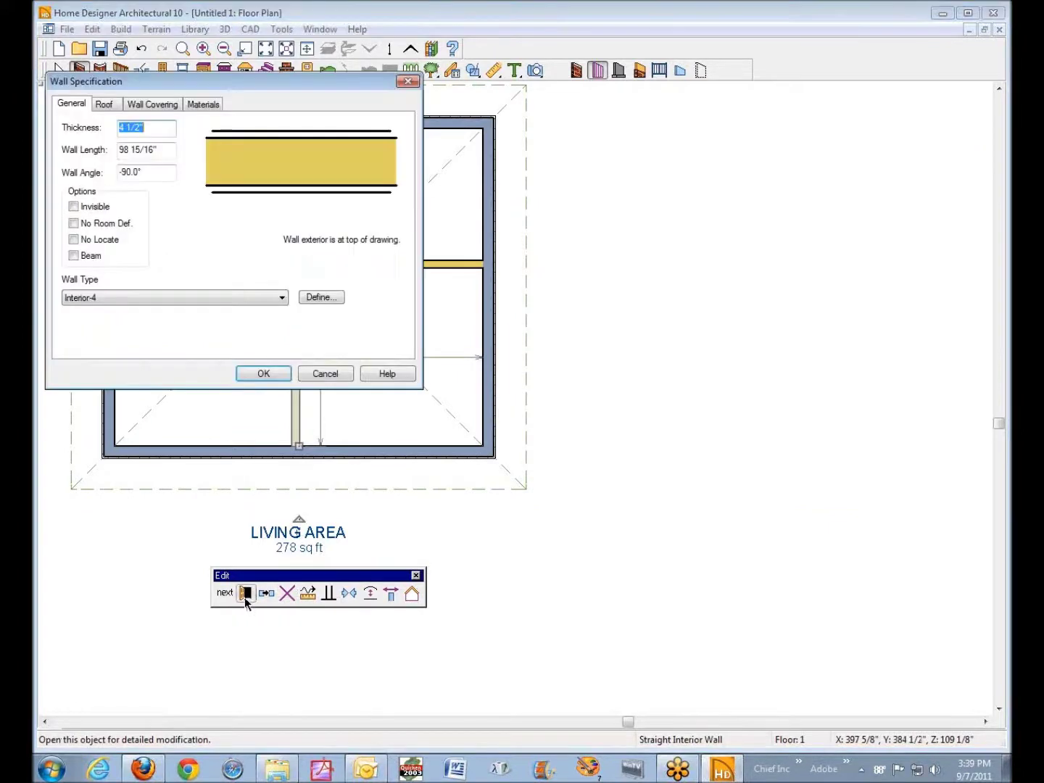
left_click(325, 375)
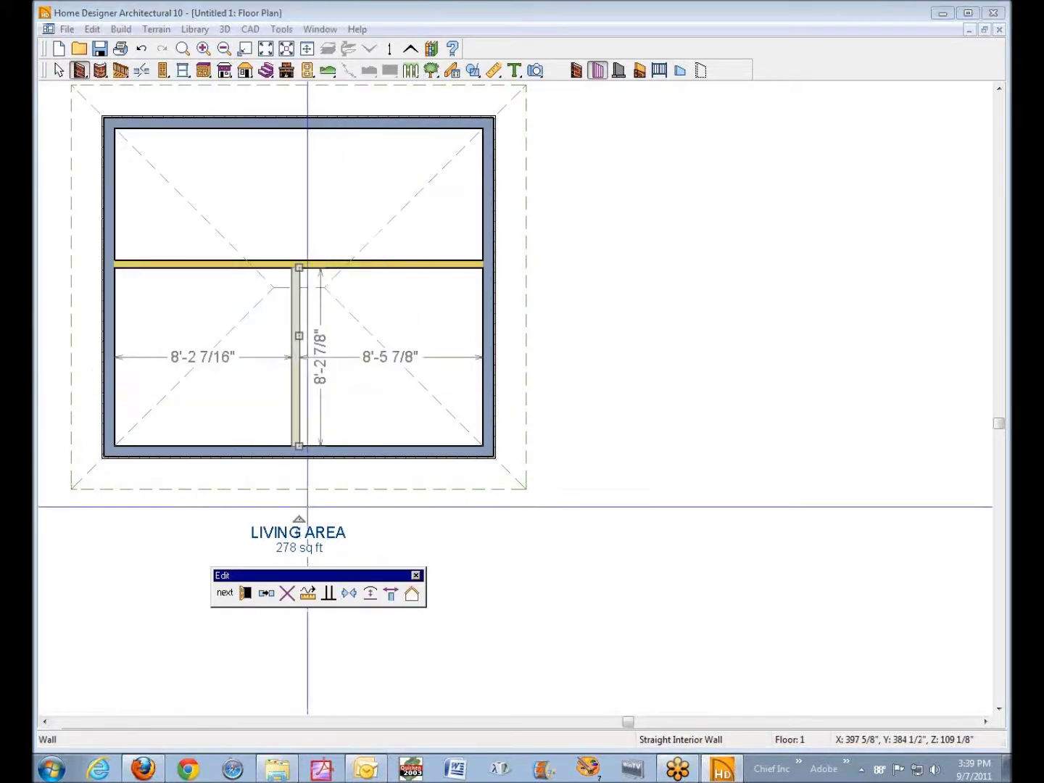
- Copy the vertical wall beside the plan, delete the copy, and reselect the original wall
left_click(266, 594)
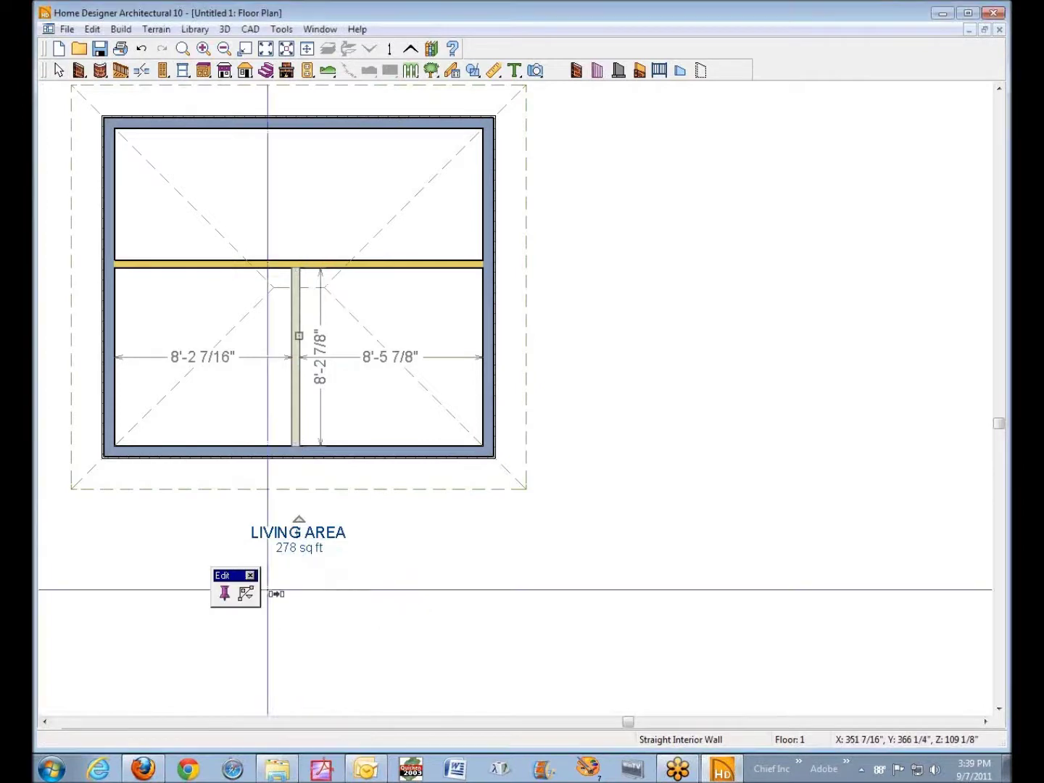
left_click(676, 491)
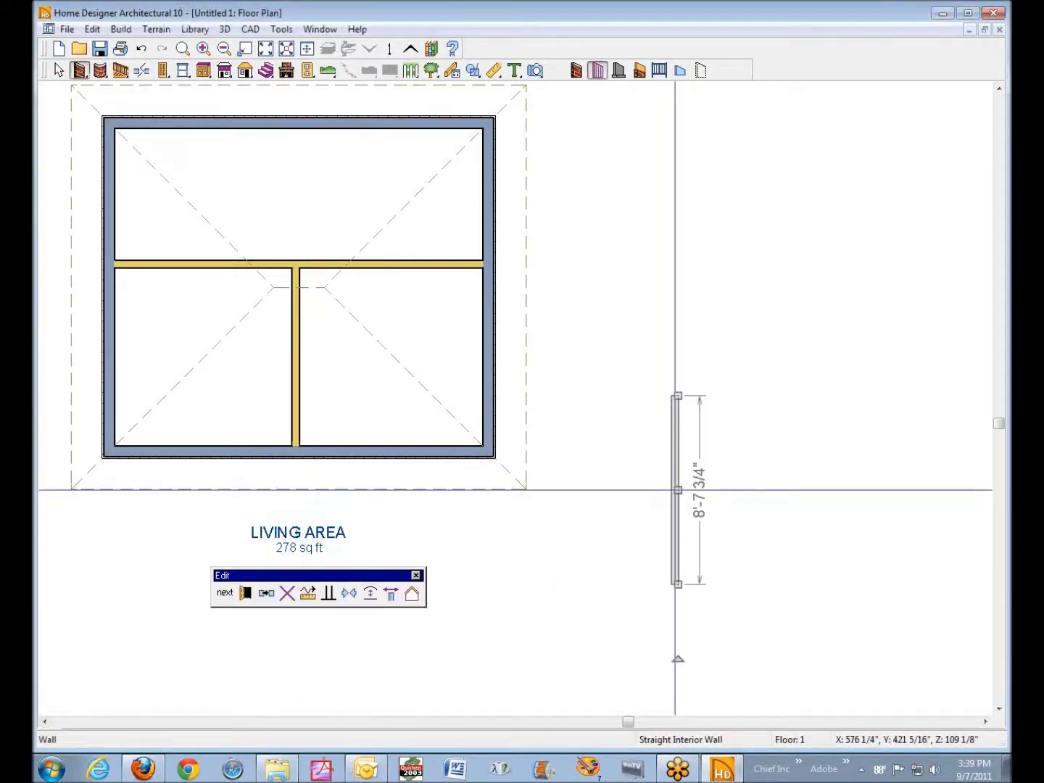
left_click(287, 594)
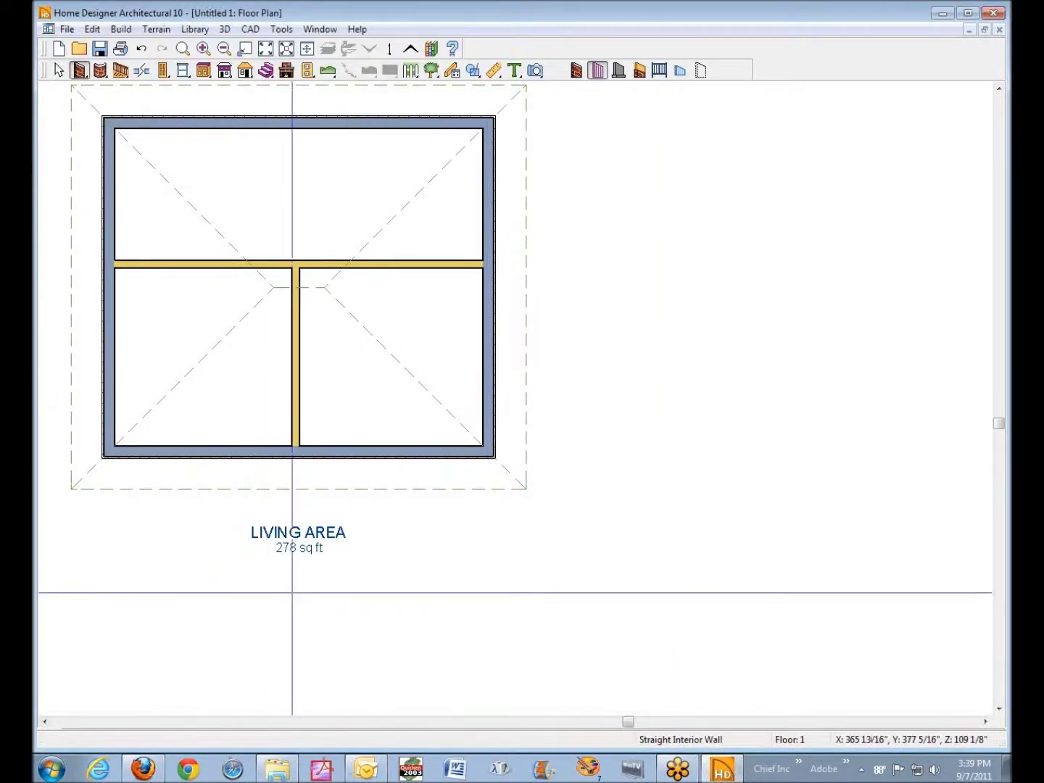
right_click(297, 384)
left_click(310, 393)
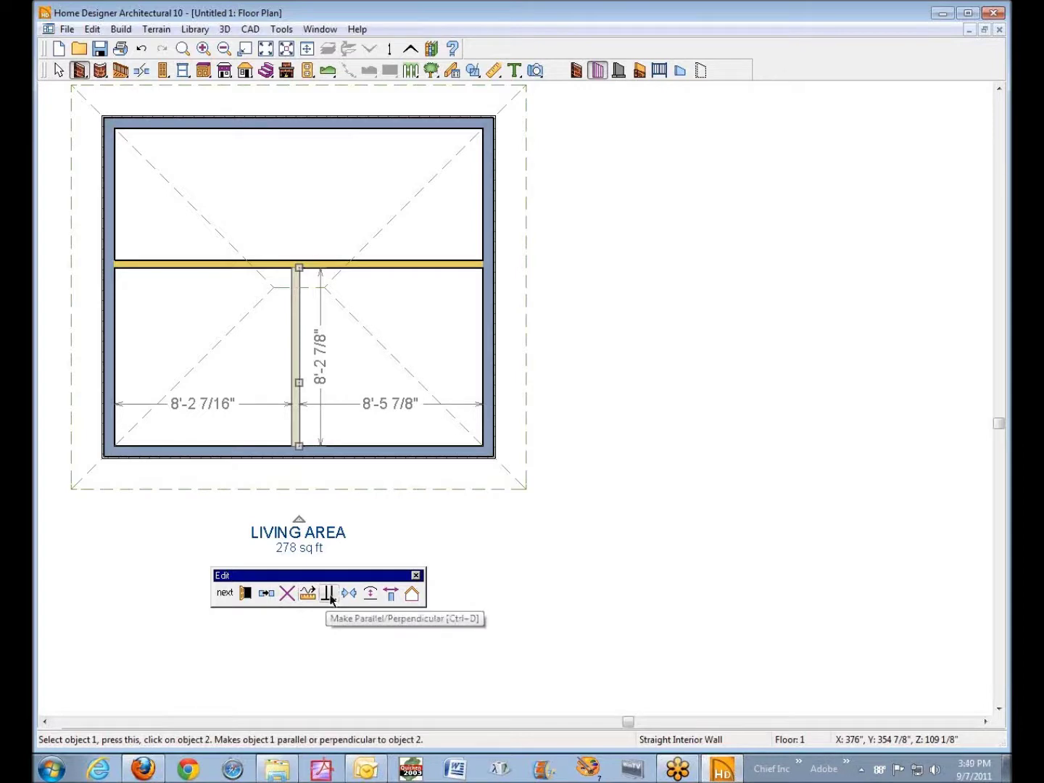
- Curve the vertical wall into an arc and back to straight twice with Change Line/Arc
left_click(374, 595)
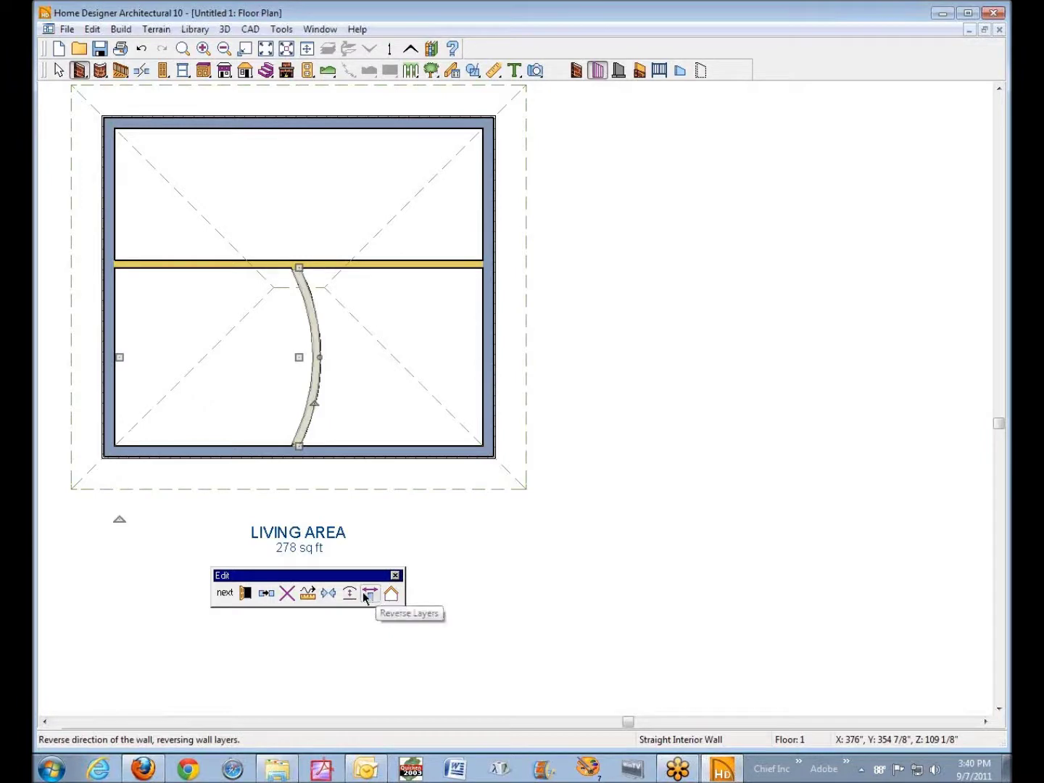
left_click(367, 594)
left_click(348, 594)
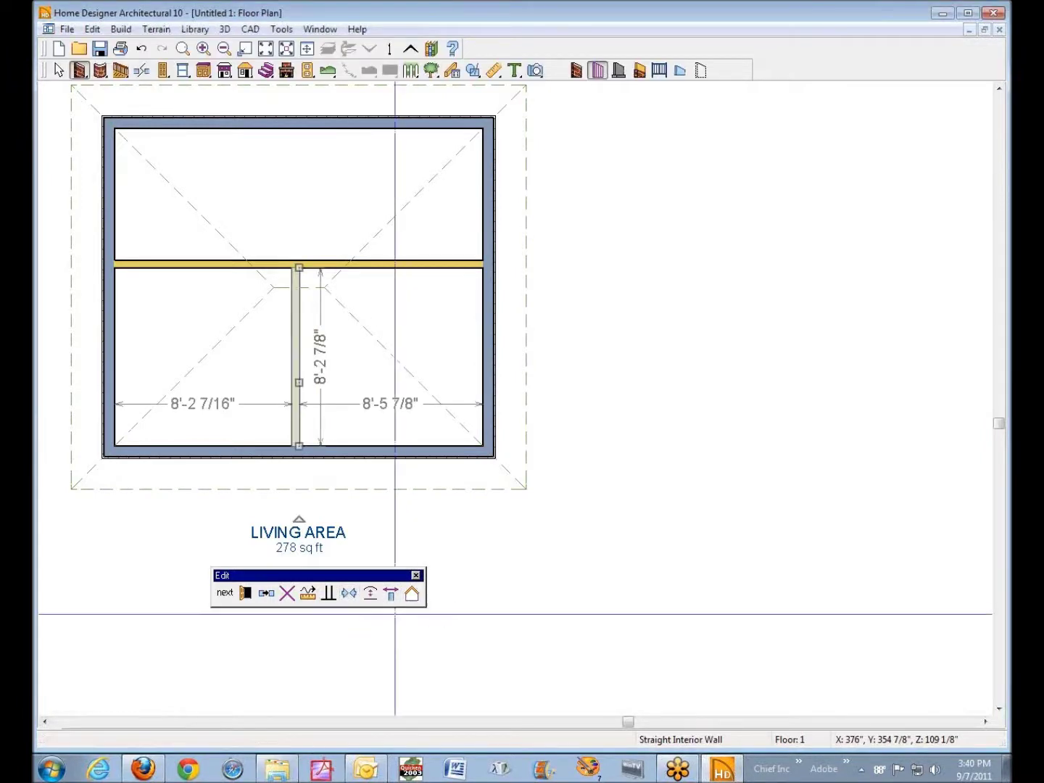
left_click(370, 594)
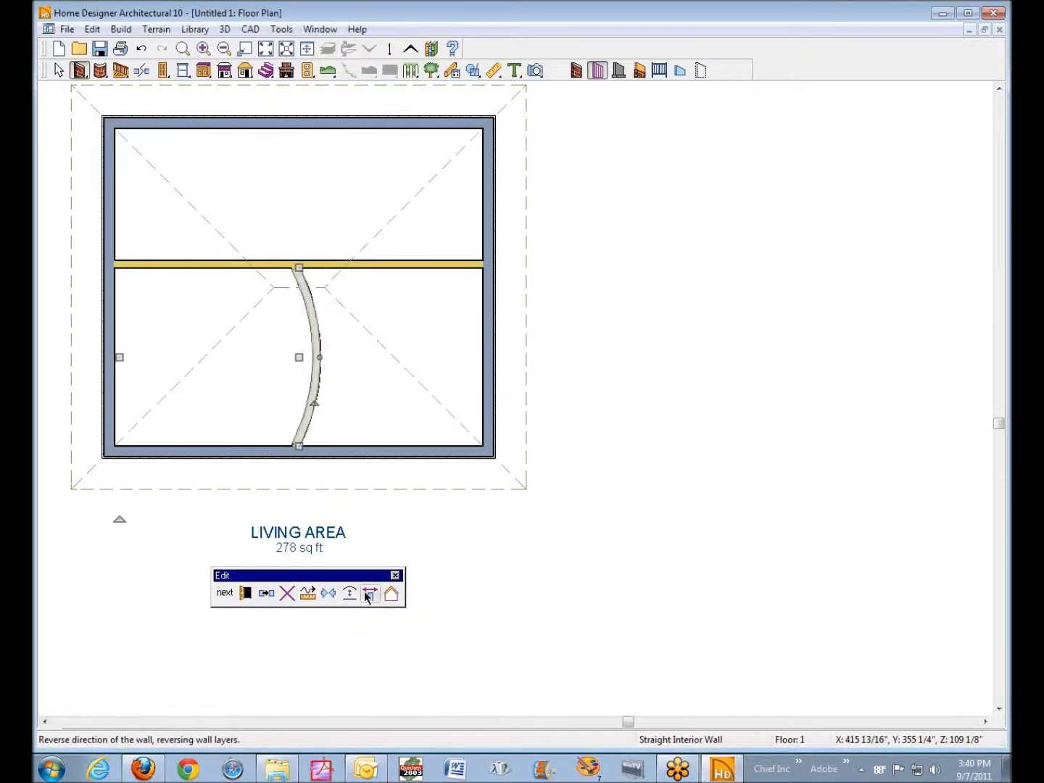
left_click(349, 594)
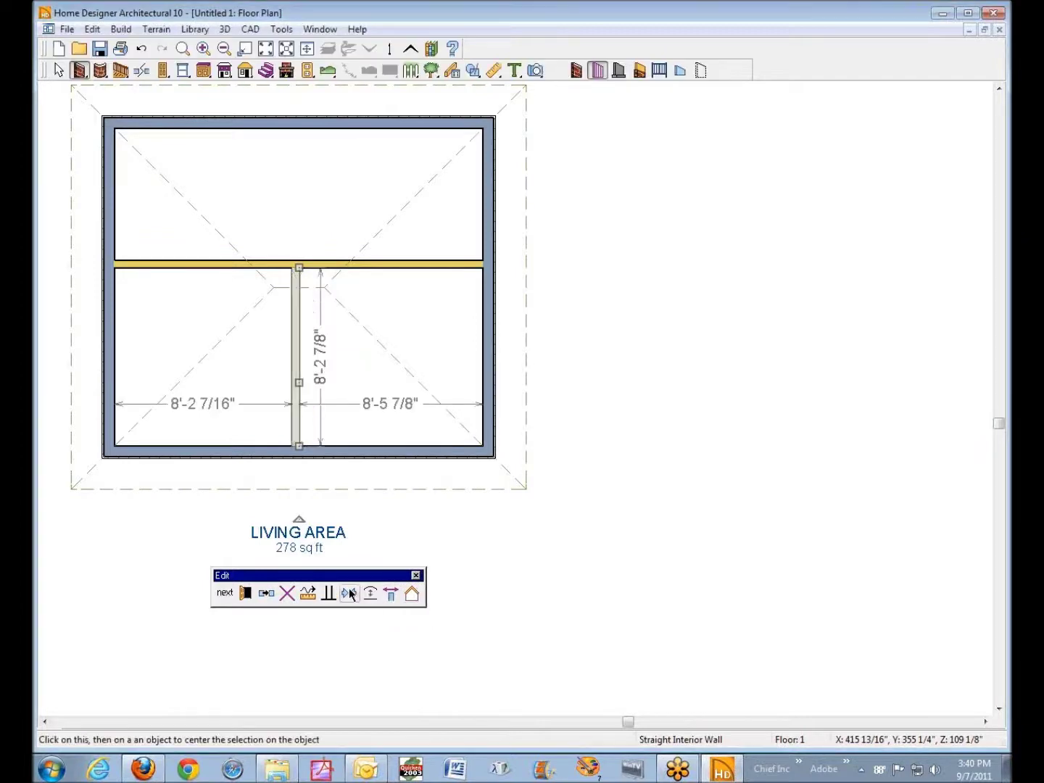
left_click(393, 597)
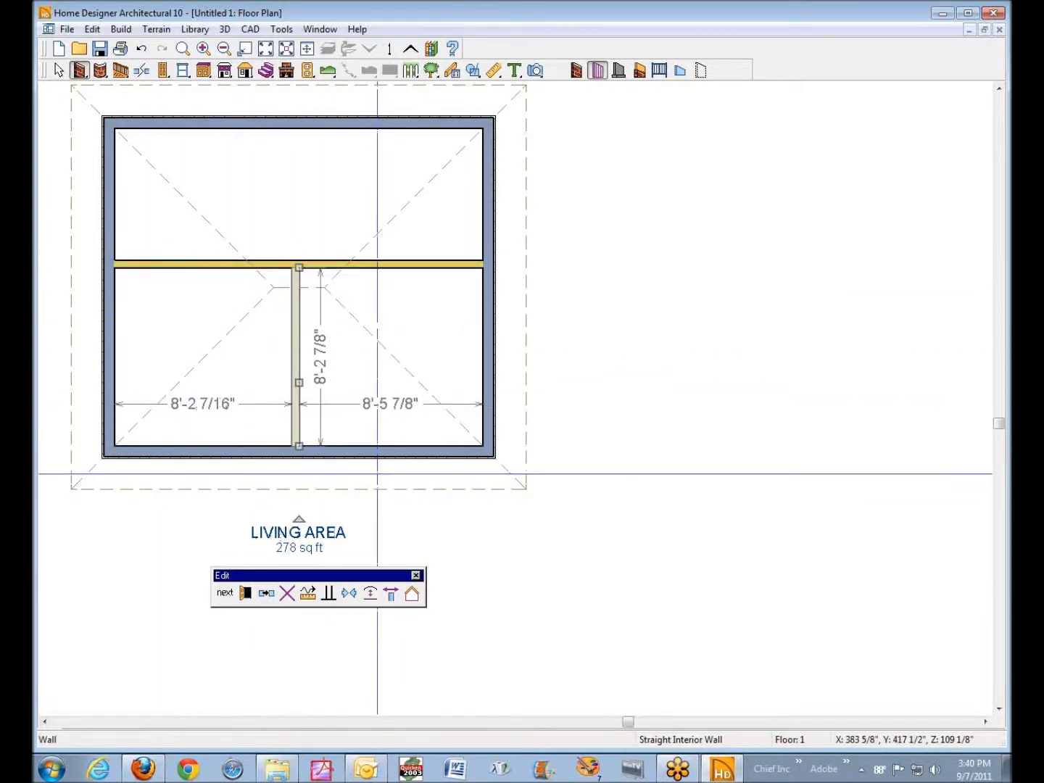
- Select the lower right room, then the vertical interior wall, and pick the Straight Exterior Wall tool
key("space")
left_click(384, 294)
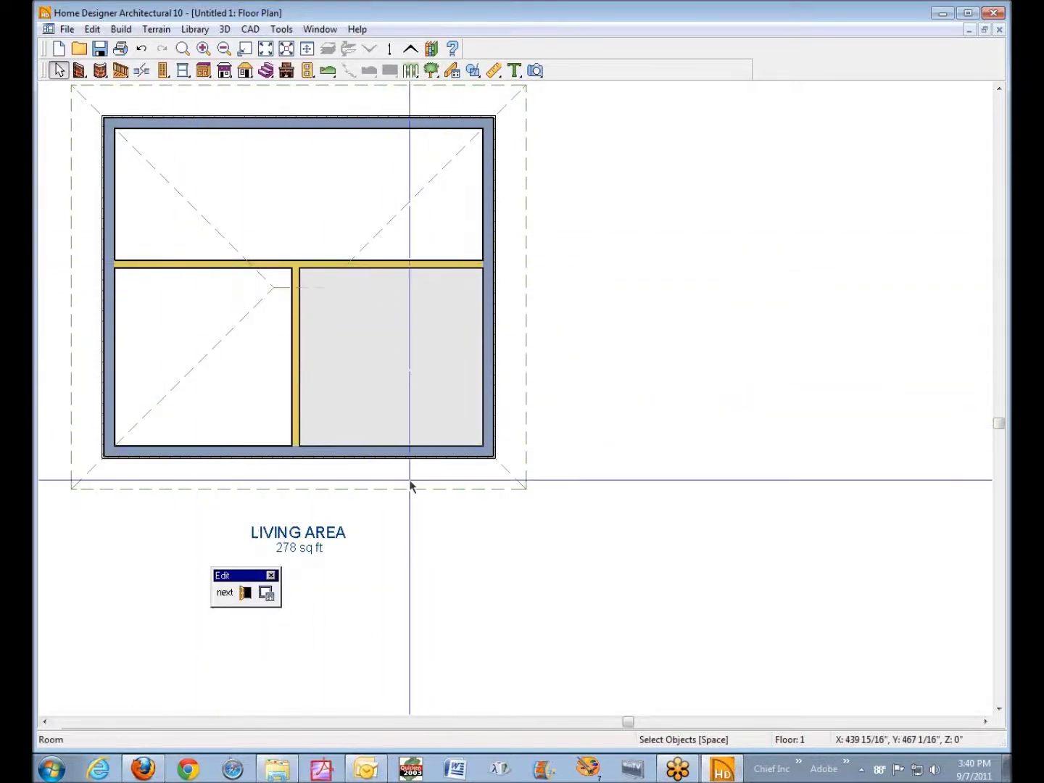
left_click(296, 377)
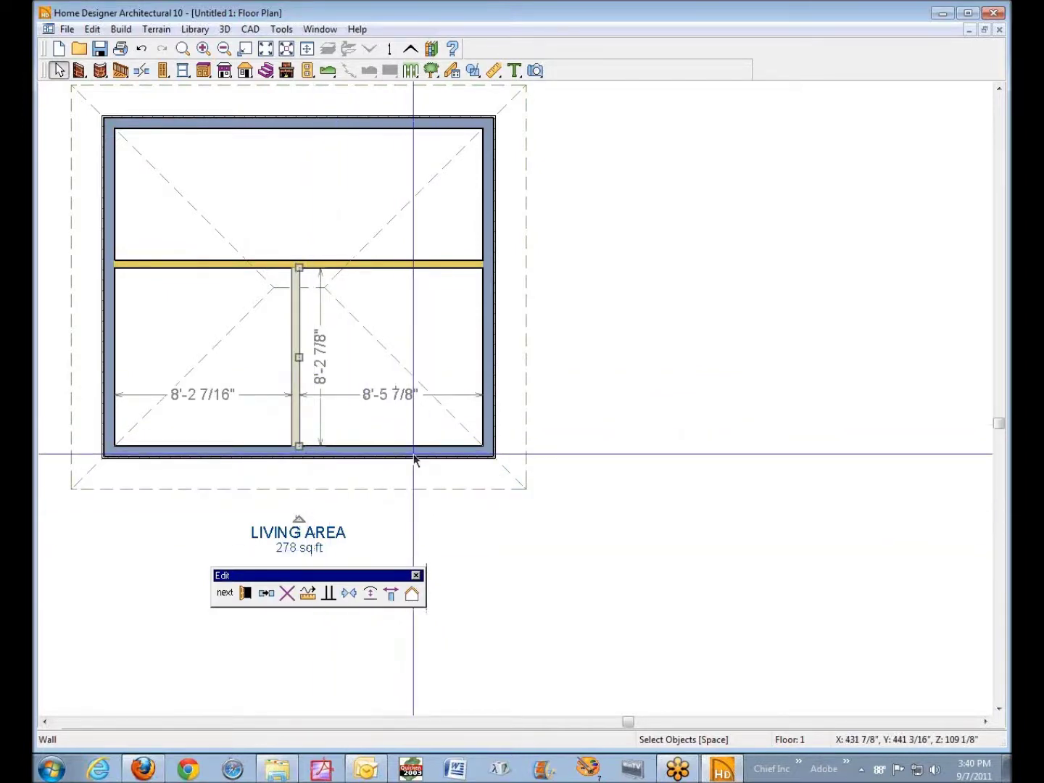
left_click(80, 70)
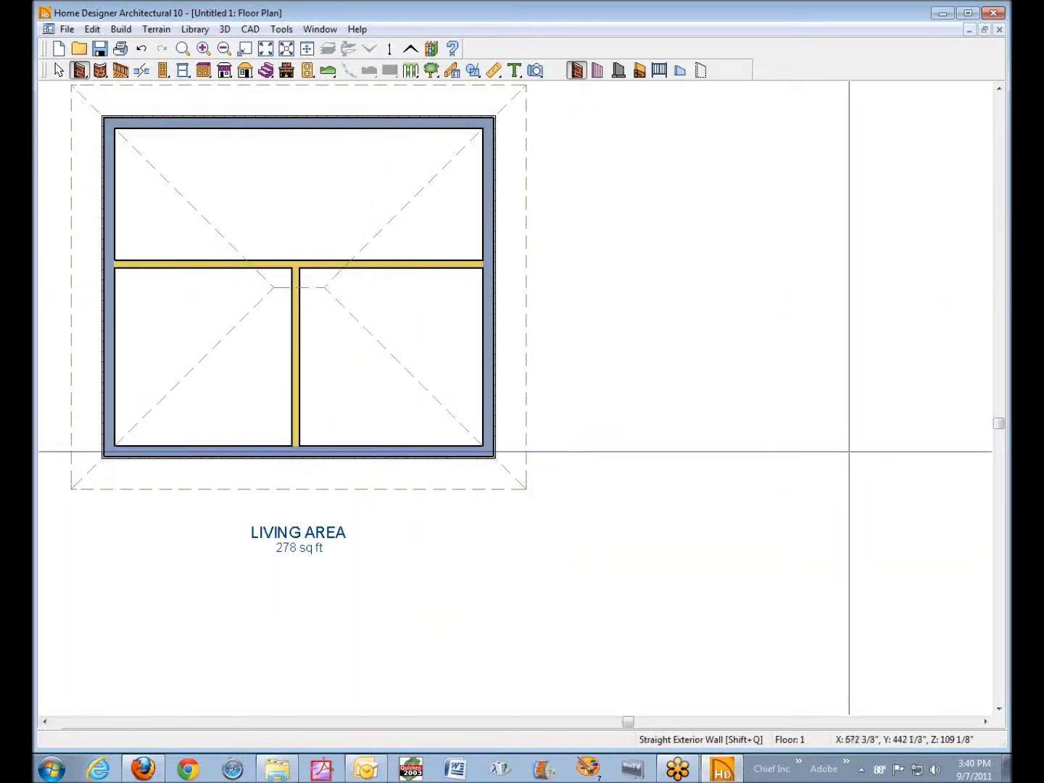
left_click_drag(839, 439, 631, 438)
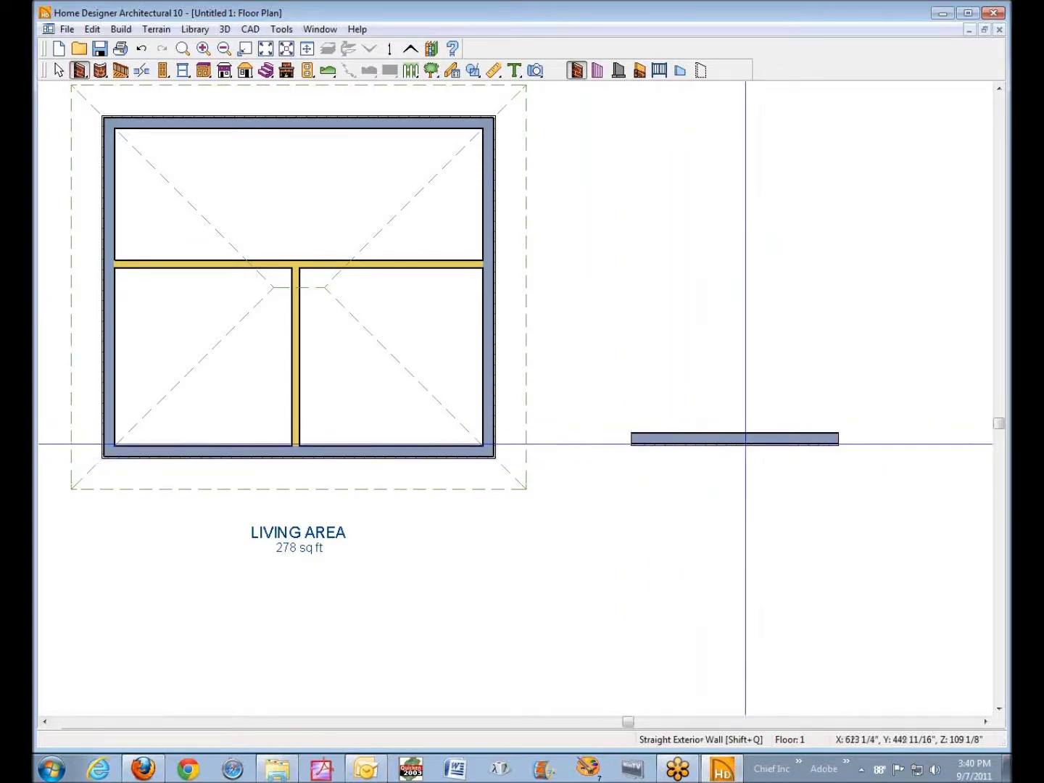
mouse_move(631, 377)
left_mouse_down()
mouse_move(828, 362)
mouse_move(825, 377)
left_mouse_up()
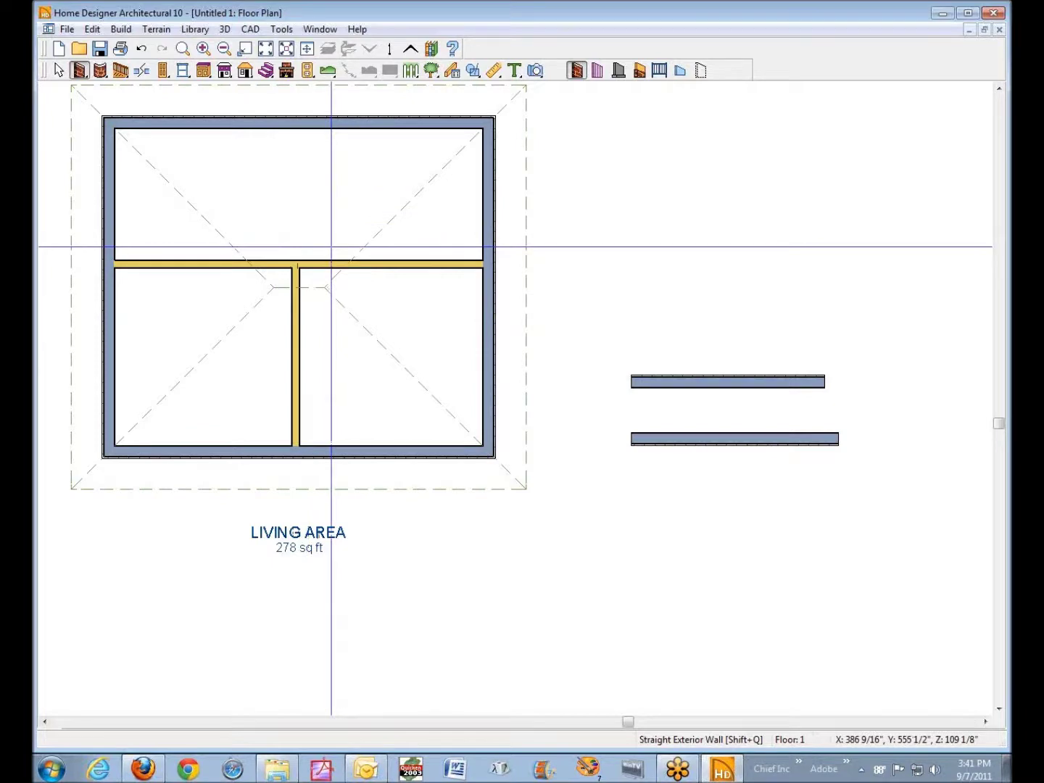
left_click(750, 381)
right_click(751, 378)
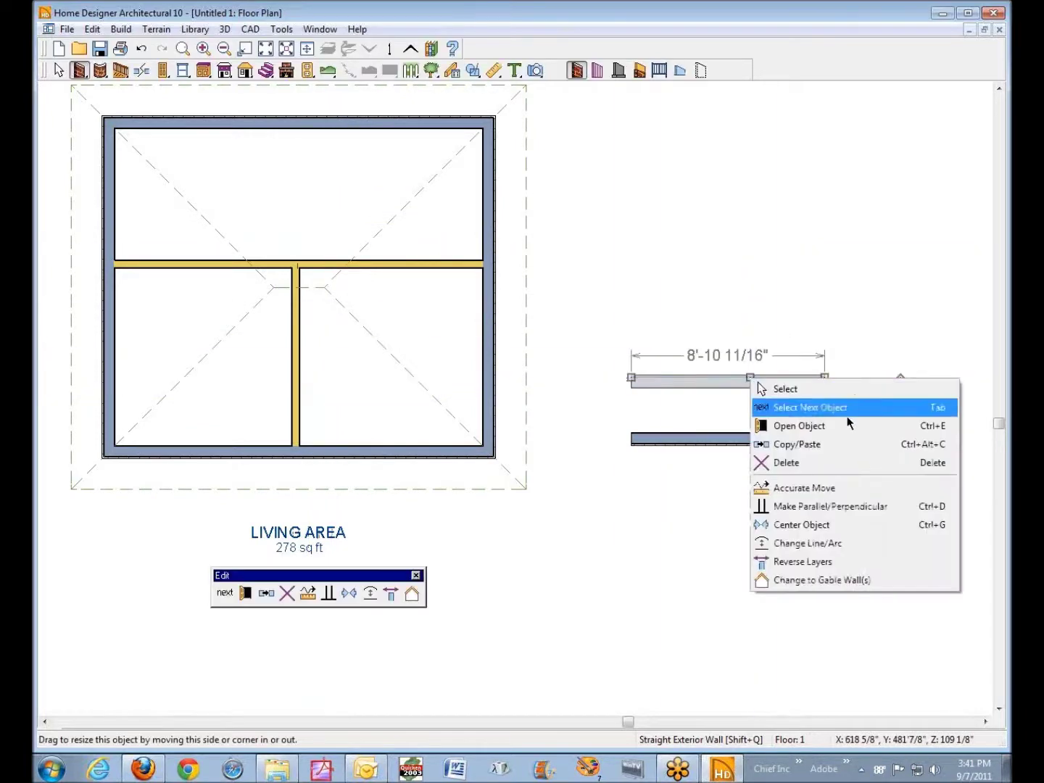
left_click(816, 464)
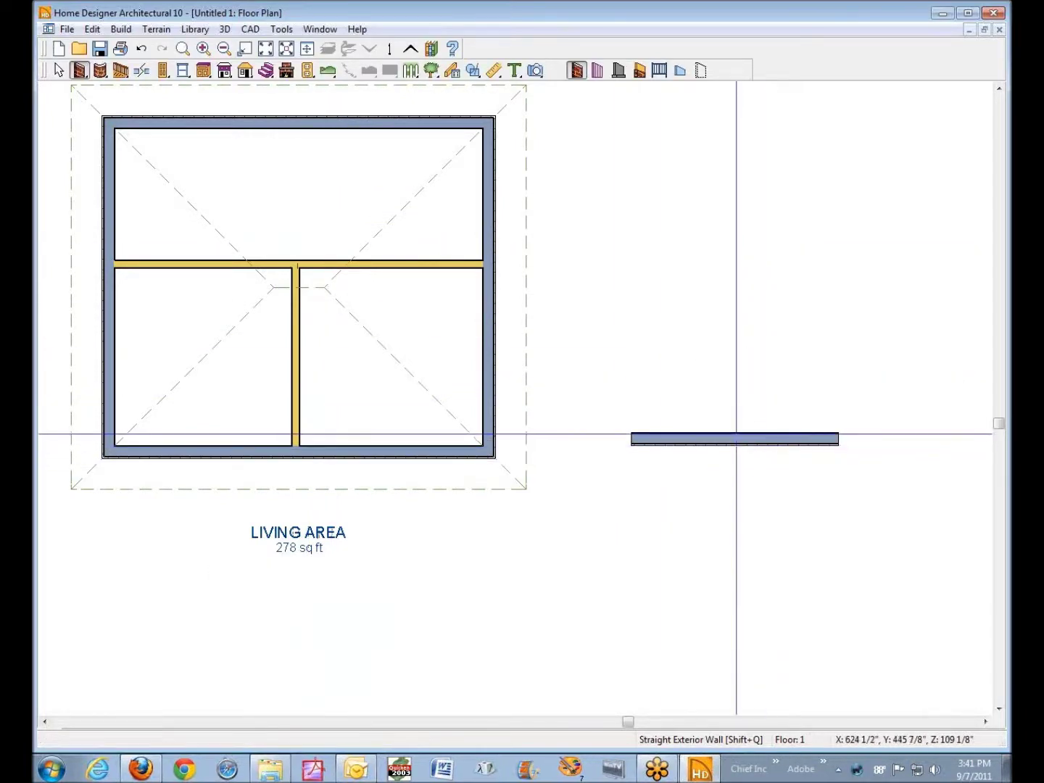
right_click(736, 438)
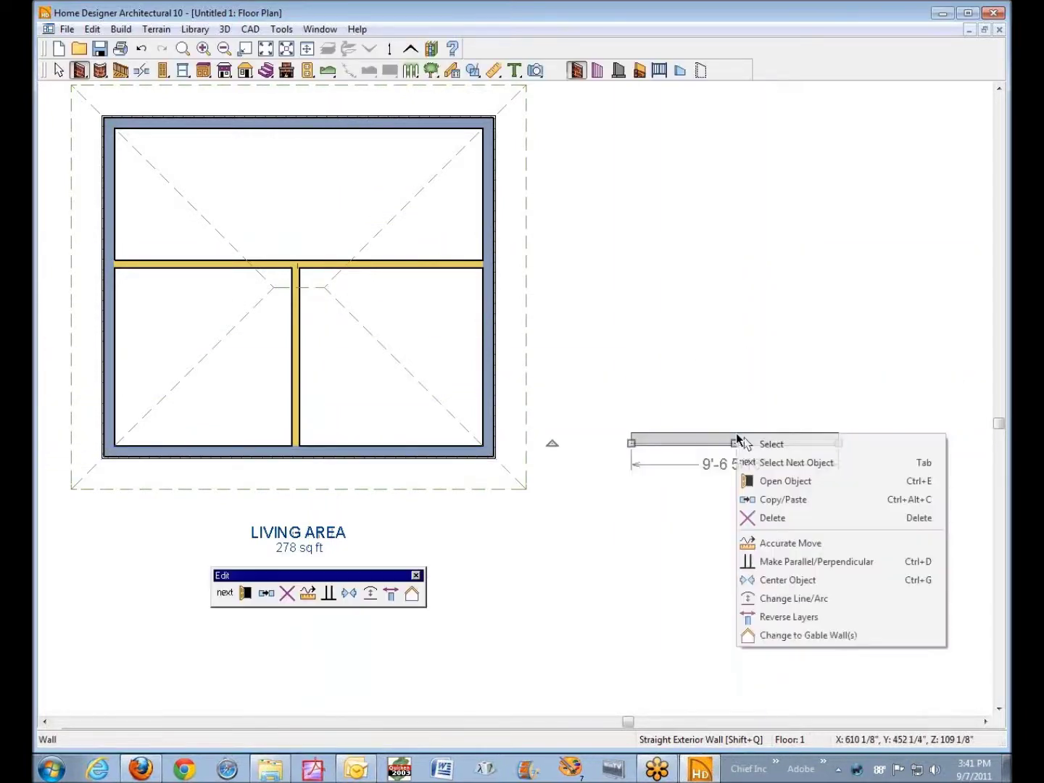
left_click(794, 520)
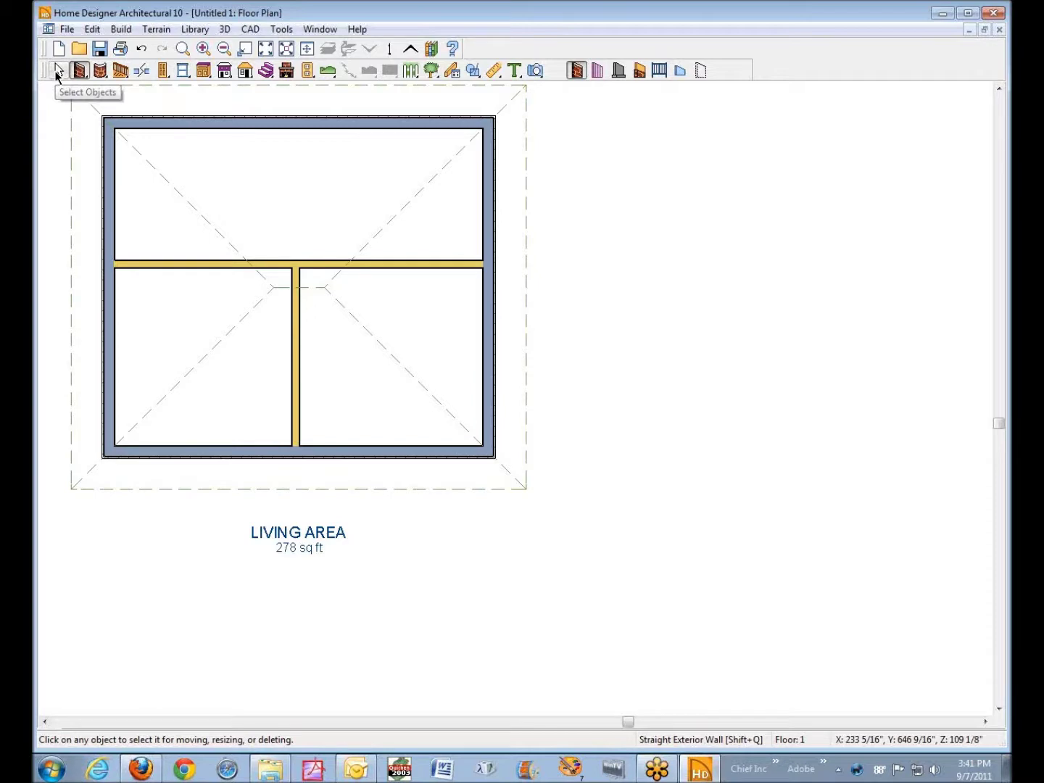
- Dock the floating Edit toolbar and the building tools row at the window's left edge
left_click(296, 349)
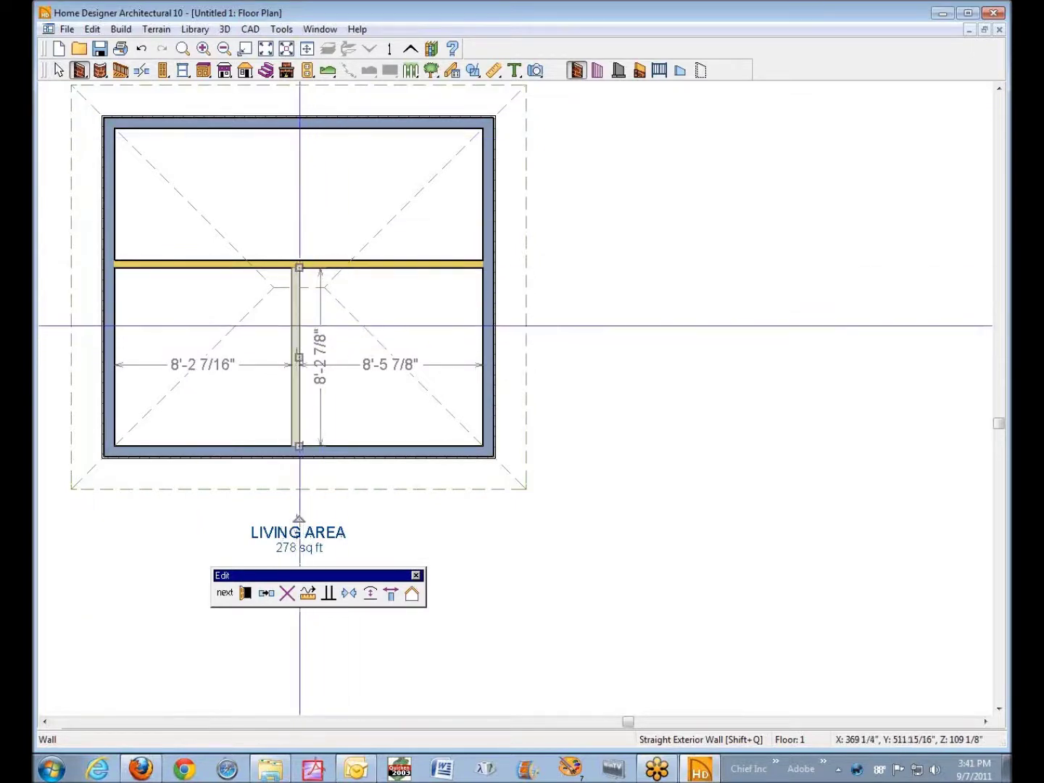
right_click(298, 324)
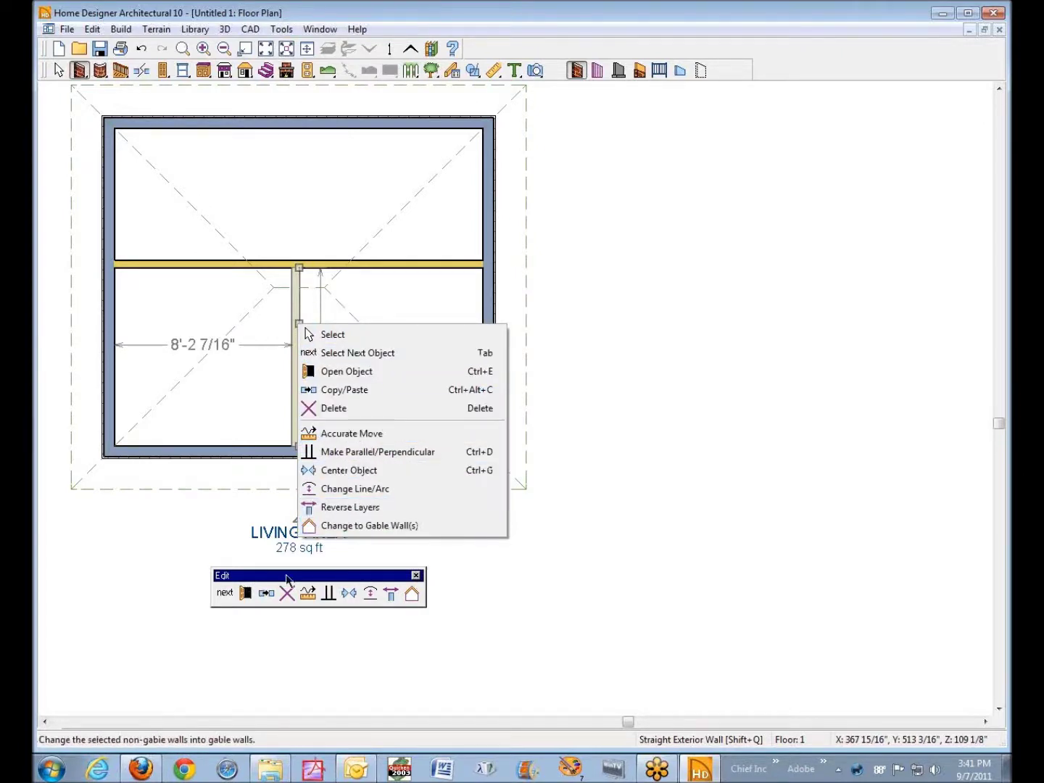
left_click_drag(283, 580, 40, 105)
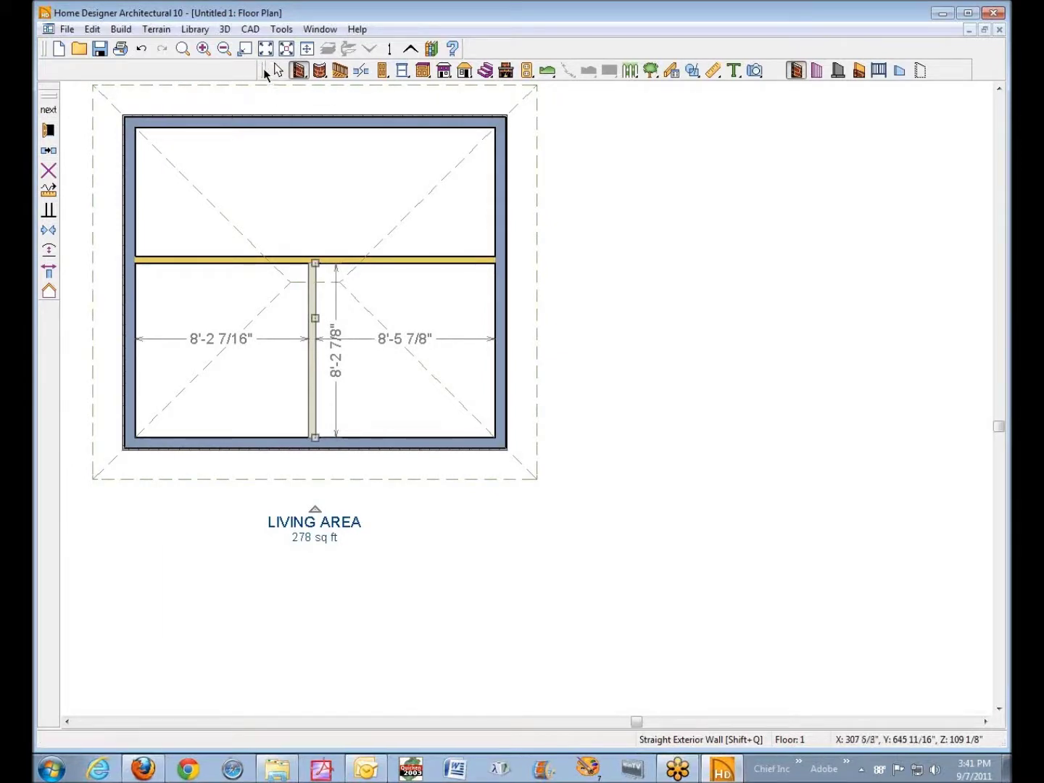
left_click_drag(265, 74, 43, 72)
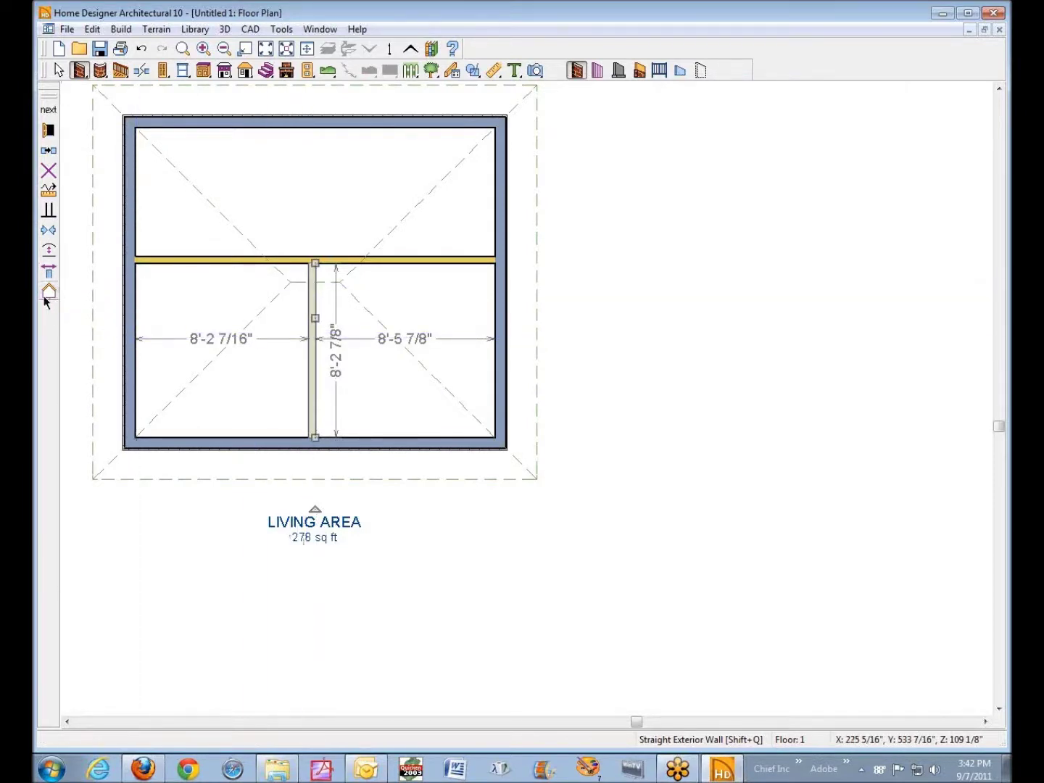
right_click(121, 306)
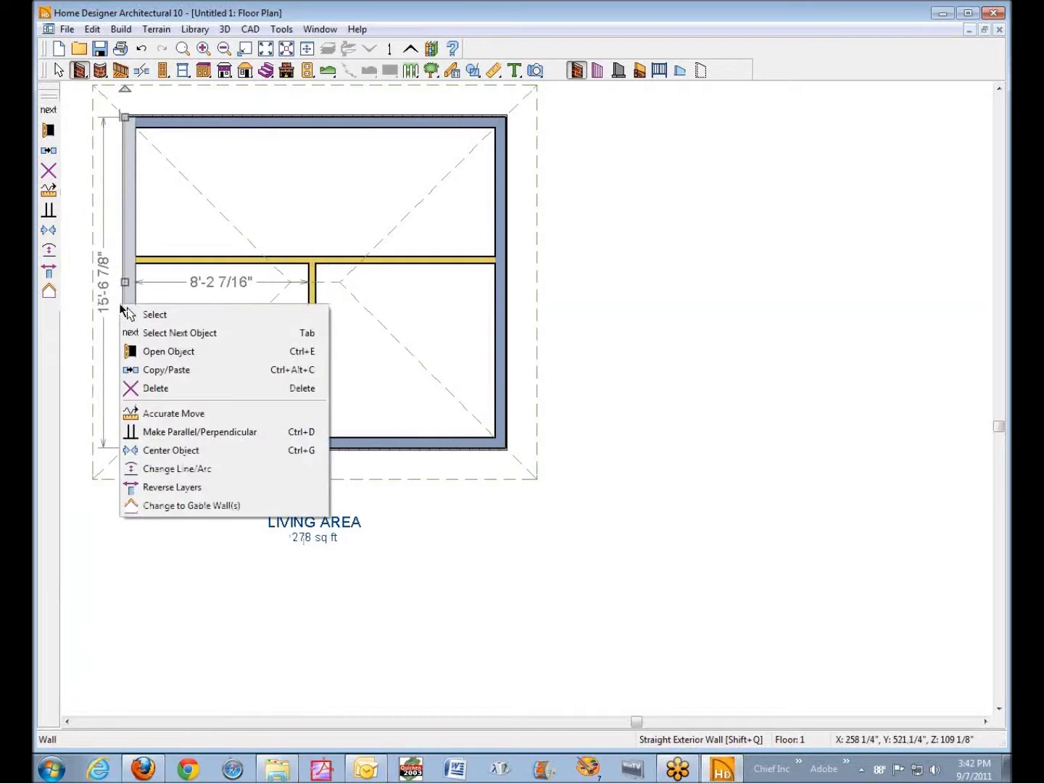
left_click(152, 317)
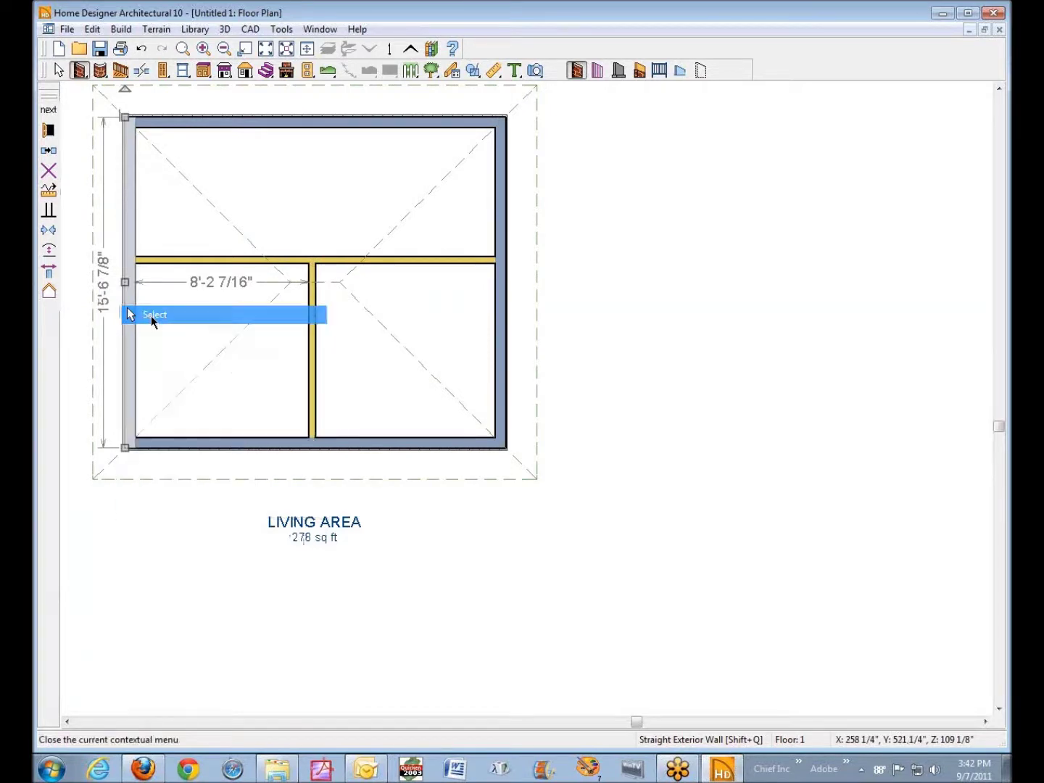
left_click(49, 292)
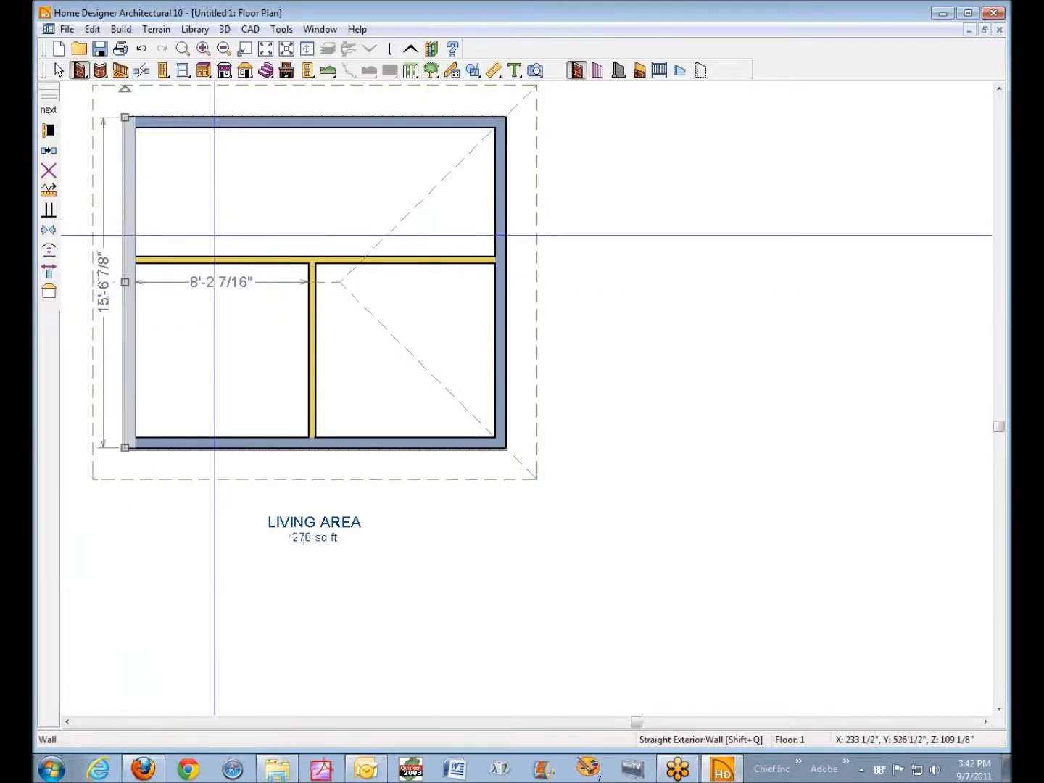
right_click(486, 283)
left_click(500, 292)
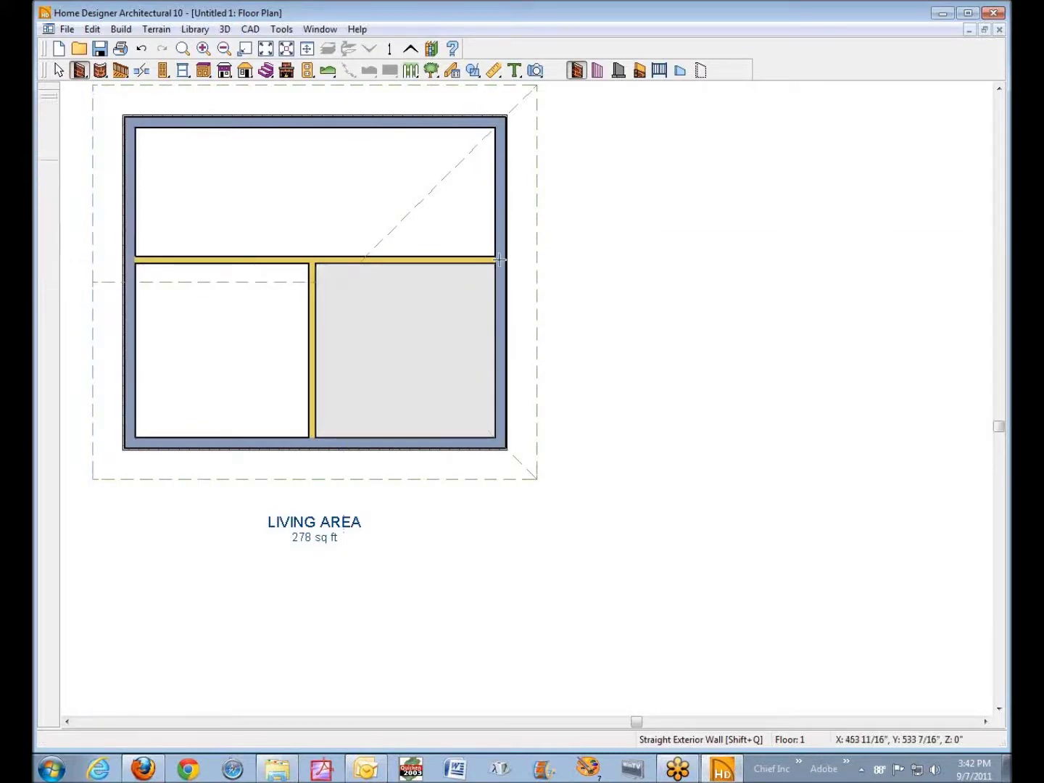
right_click(499, 262)
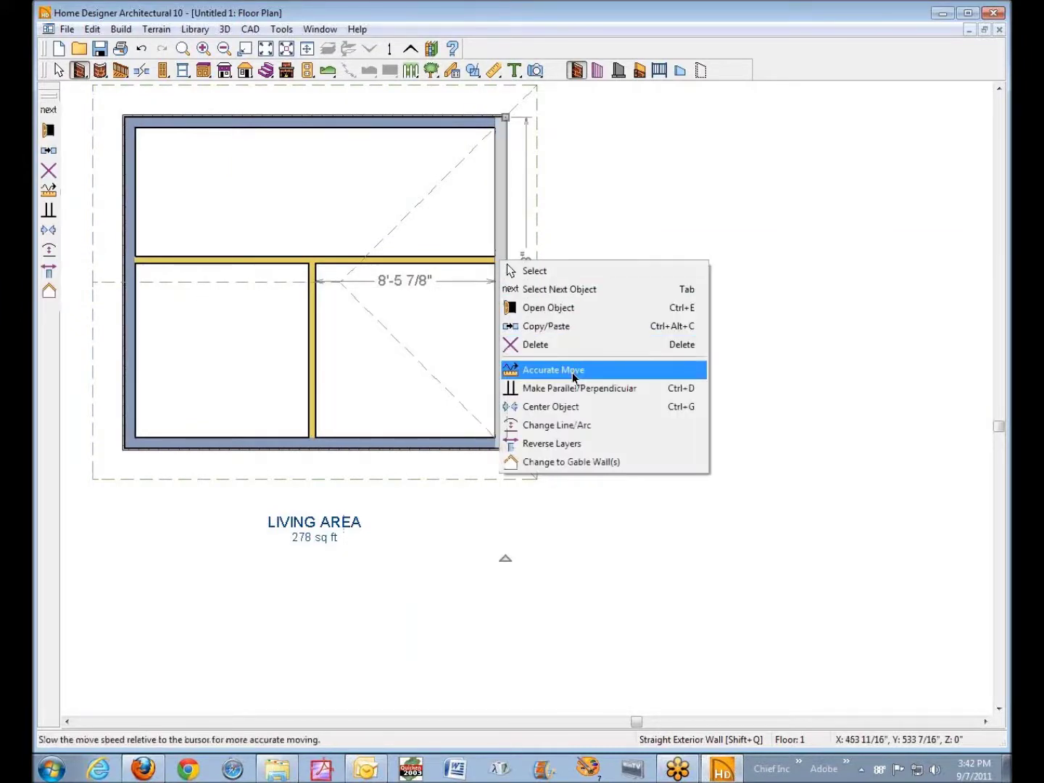
left_click(544, 463)
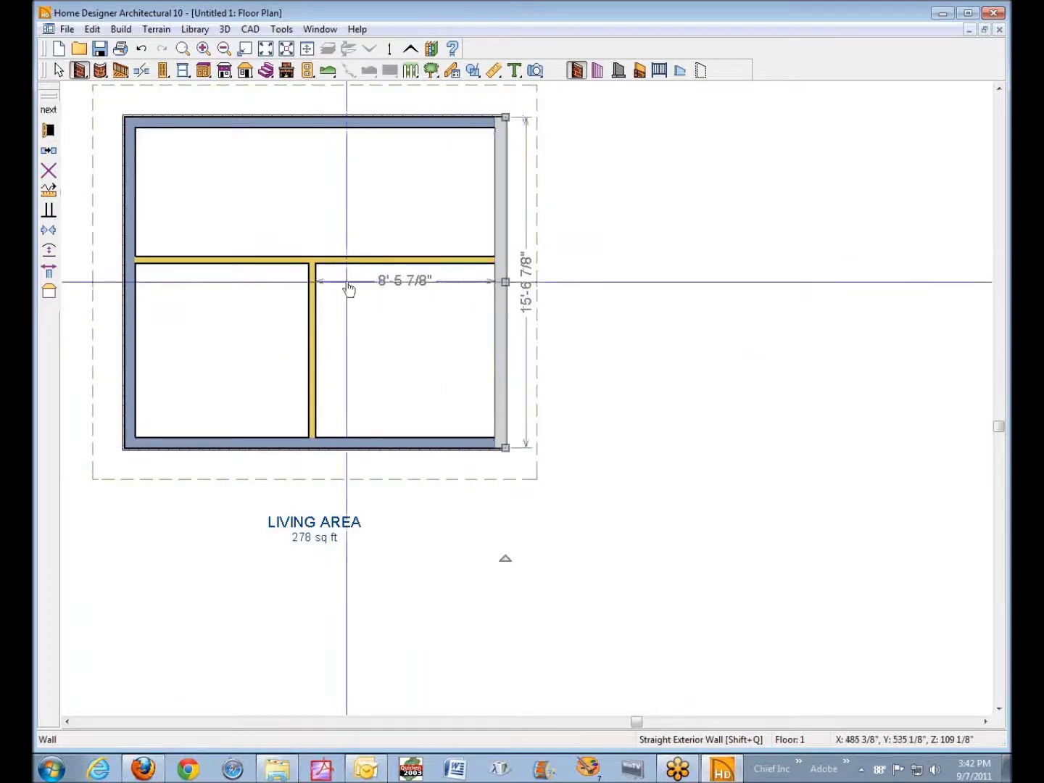
left_click(48, 292)
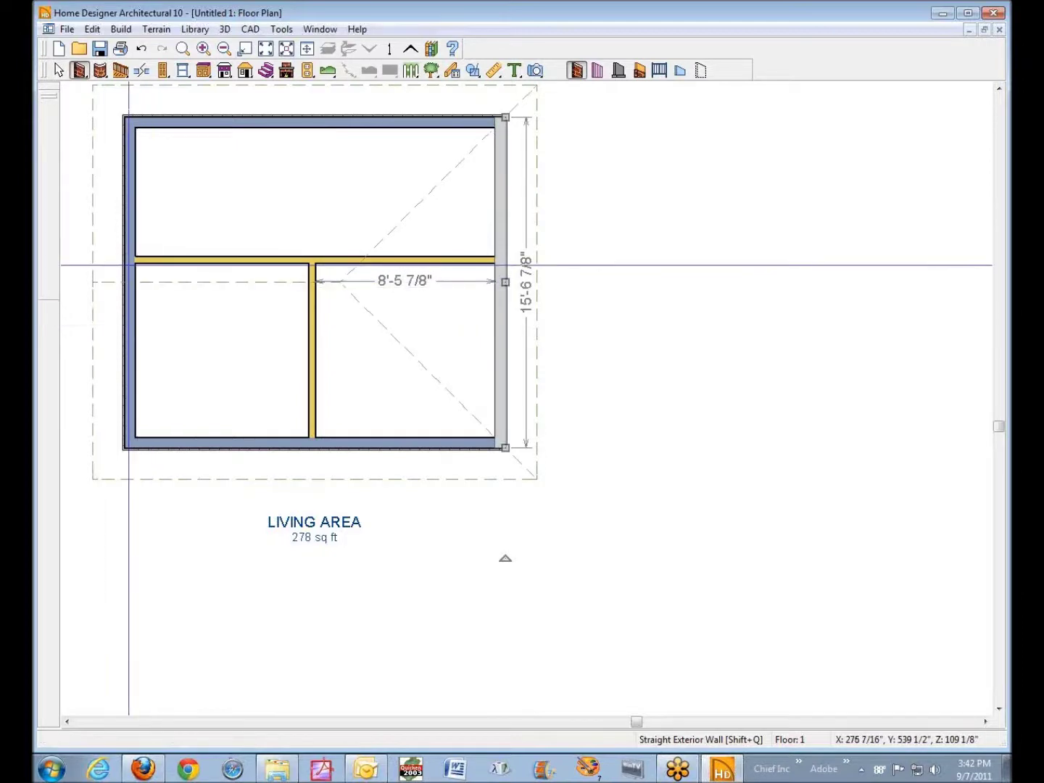
right_click(129, 269)
left_click(141, 275)
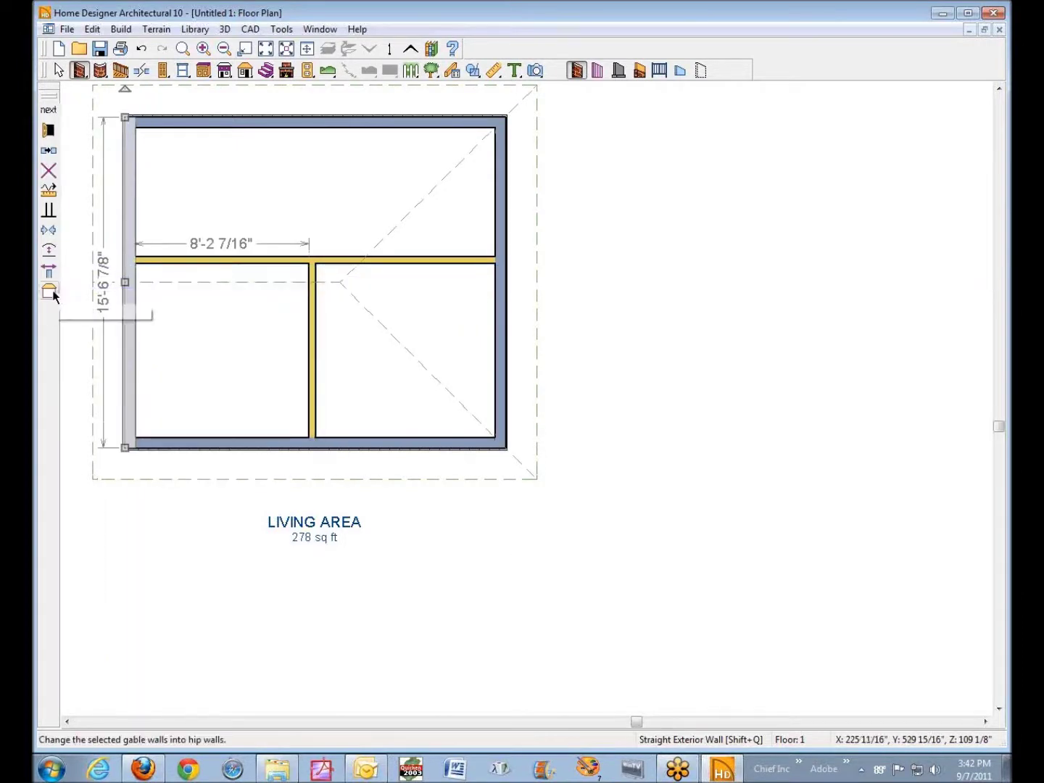
left_click(53, 295)
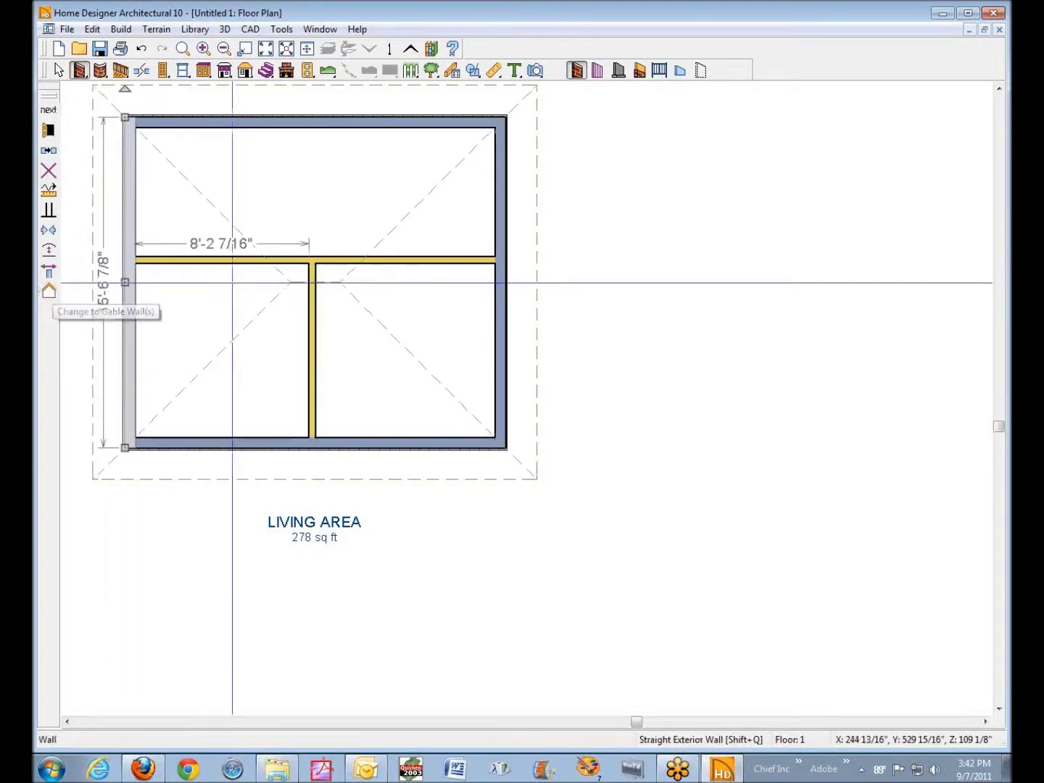
left_click(56, 72)
- Change the lower right room's 8'-5 7/8" width to 8' by moving the interior wall
left_click(317, 328)
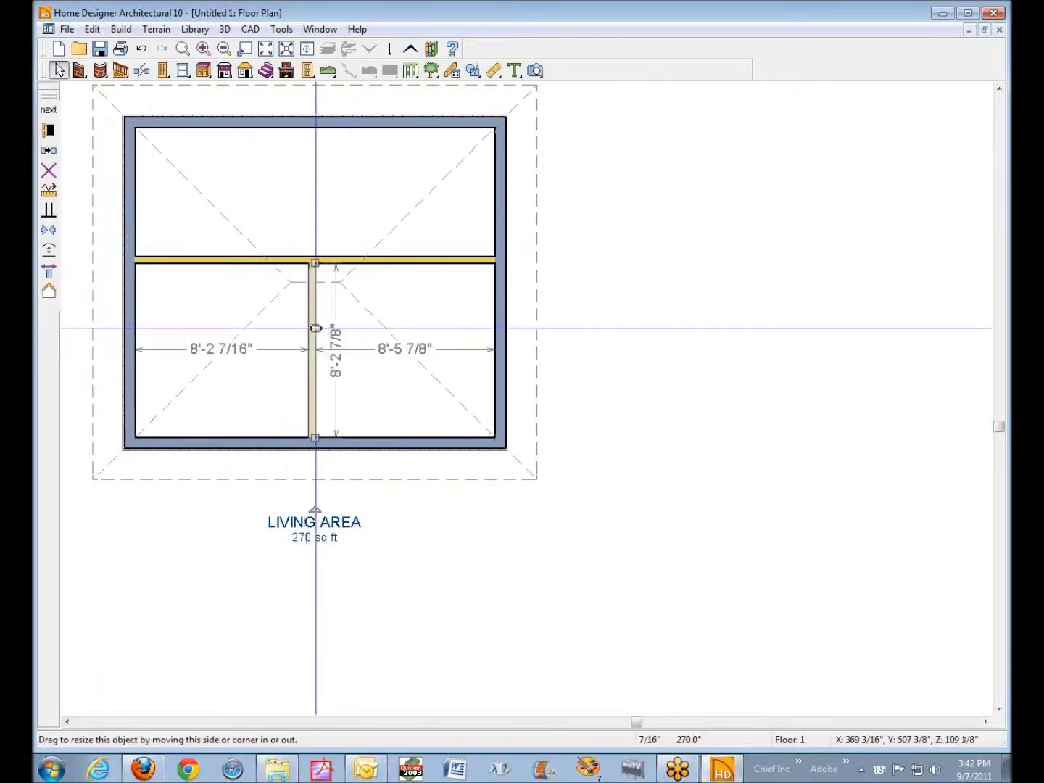
left_click(412, 346)
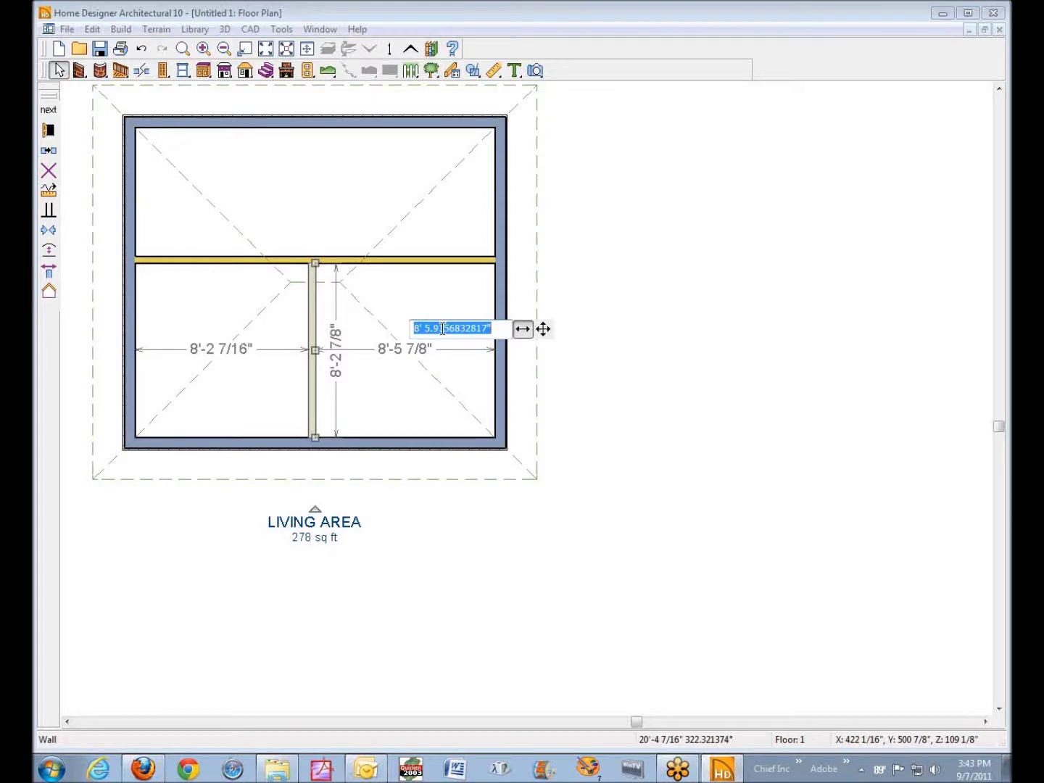
type("8")
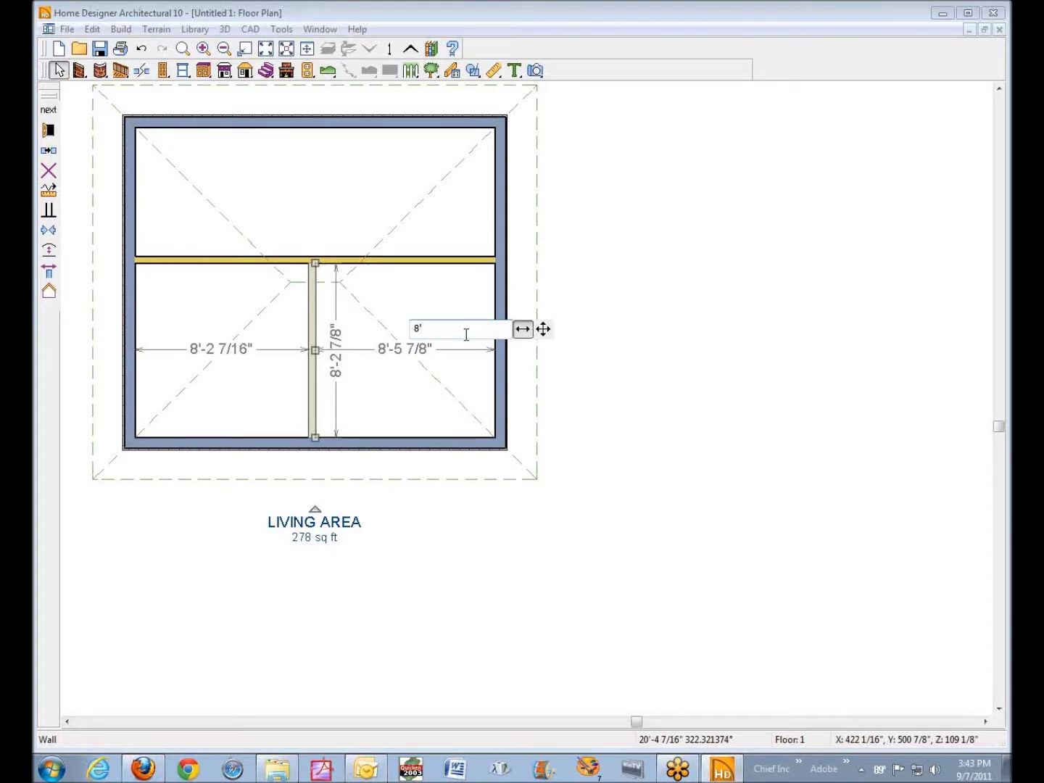
type("'")
key("Return")
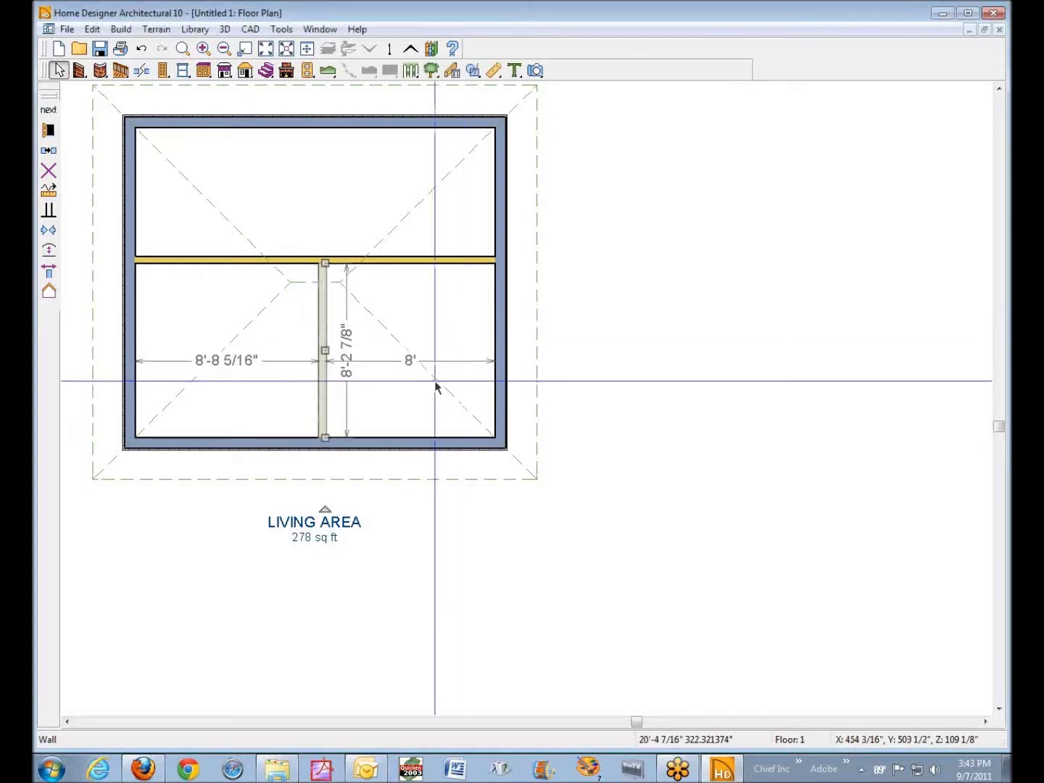
key("Escape")
left_click(324, 359)
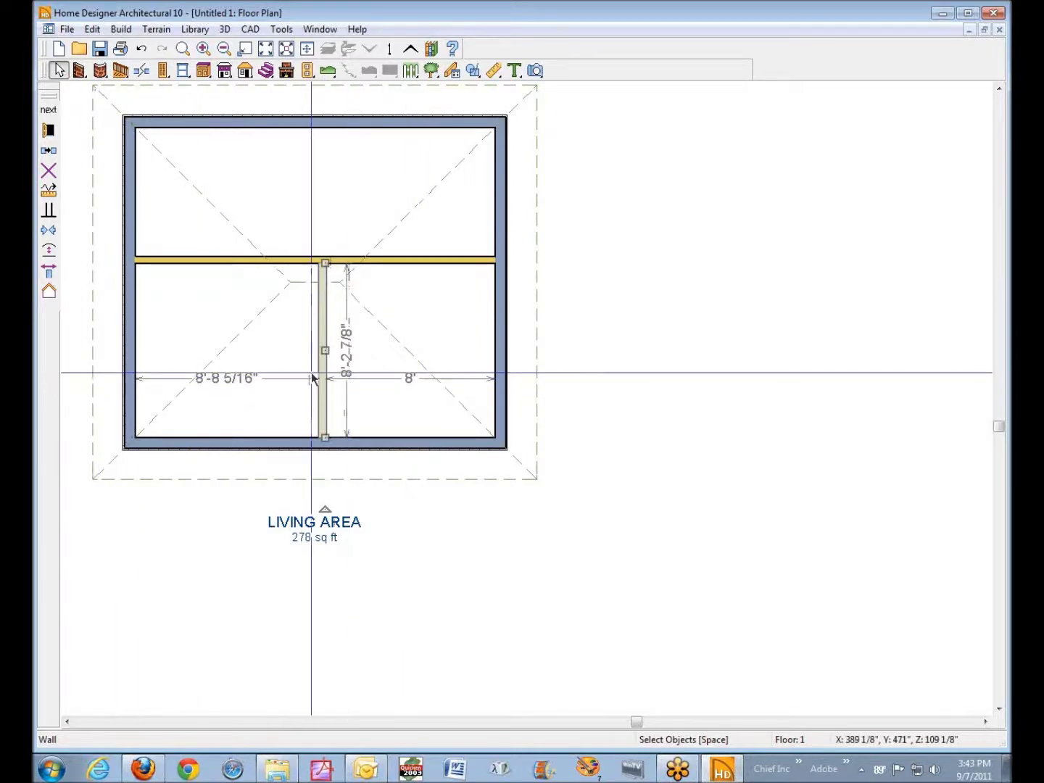
- Change the left room's 8'-8 5/16" width dimension to 8', shifting the interior wall
left_click(232, 380)
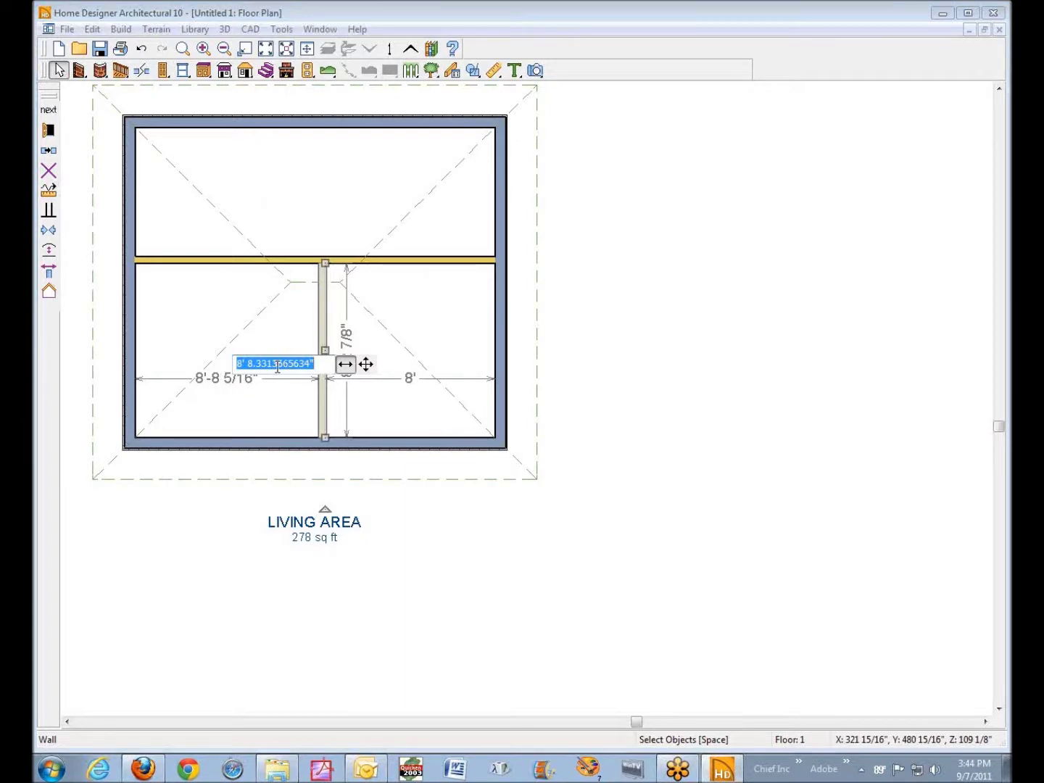
type("8")
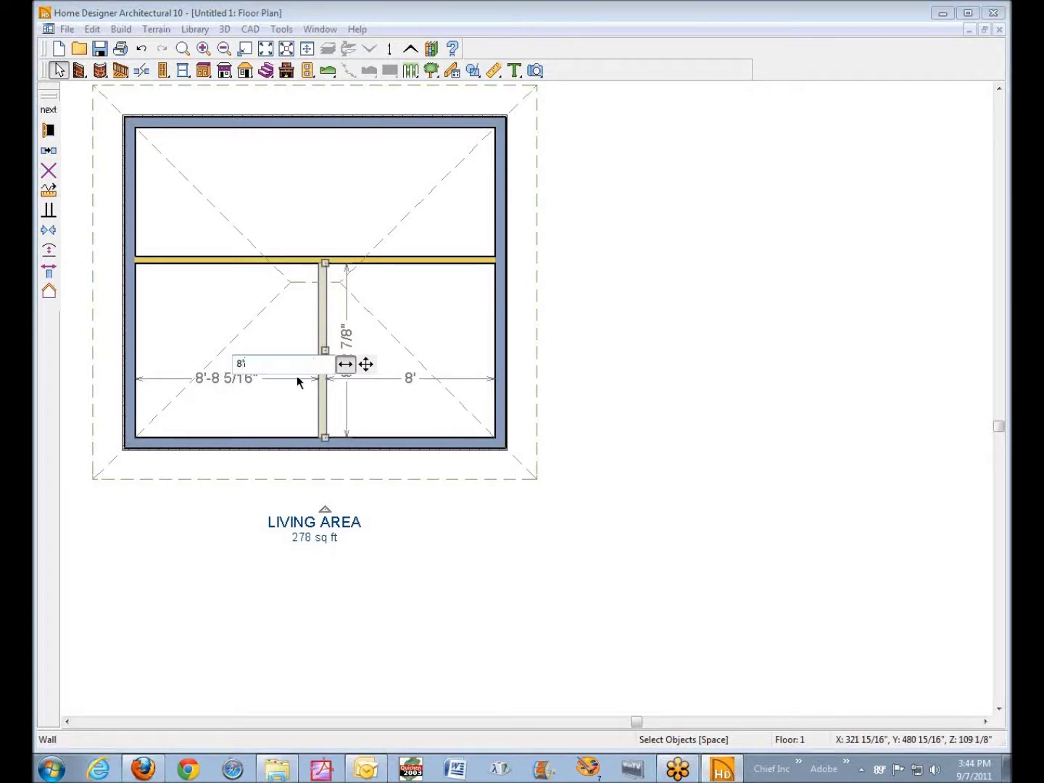
type("'")
key("Return")
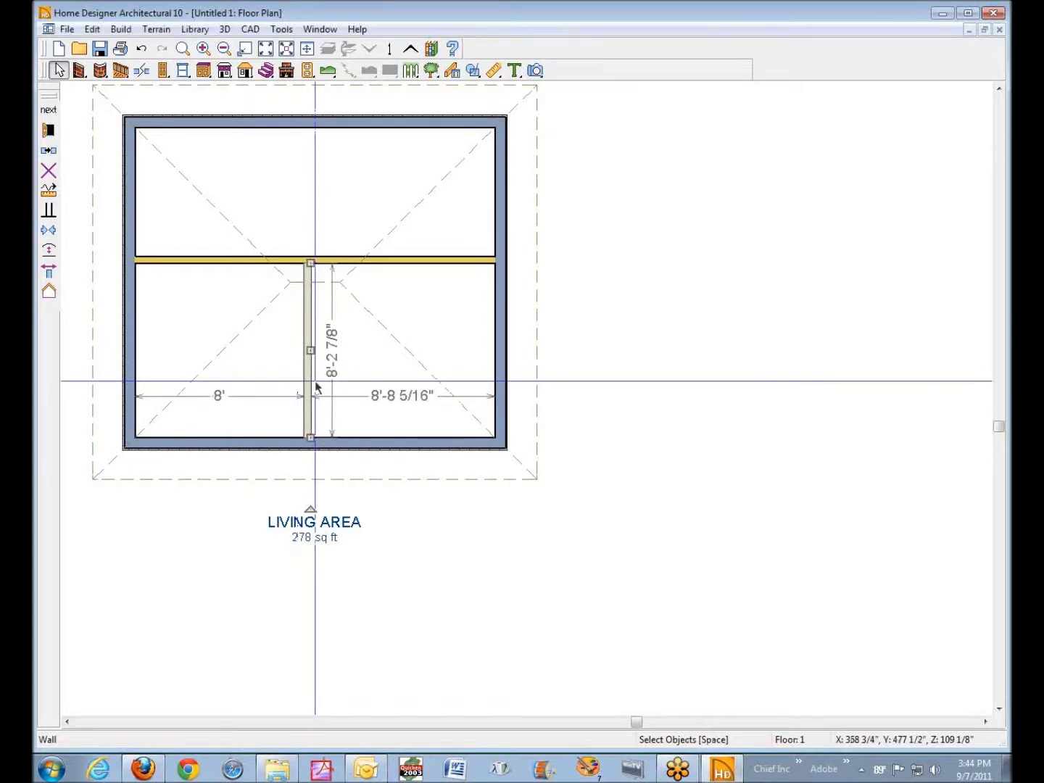
key("Escape")
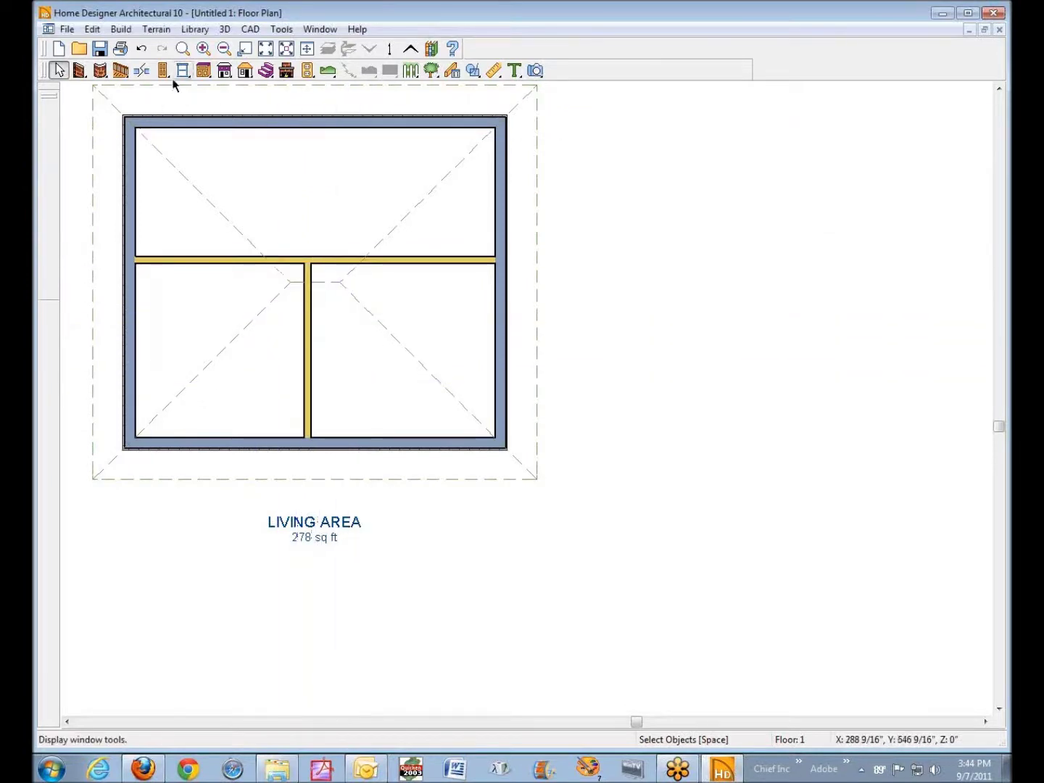
- Draw a rectangular polyline box below the floor plan with the CAD polyline tool
left_click(234, 31)
left_click(258, 30)
left_click(250, 29)
mouse_move(273, 47)
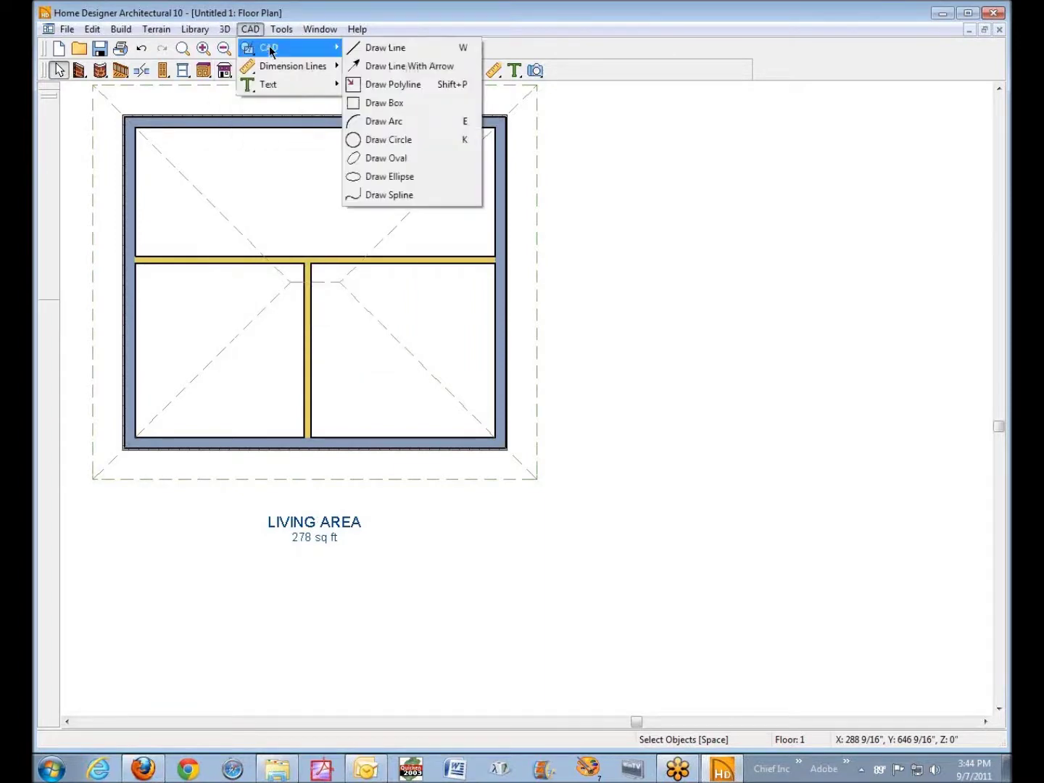
left_click(390, 85)
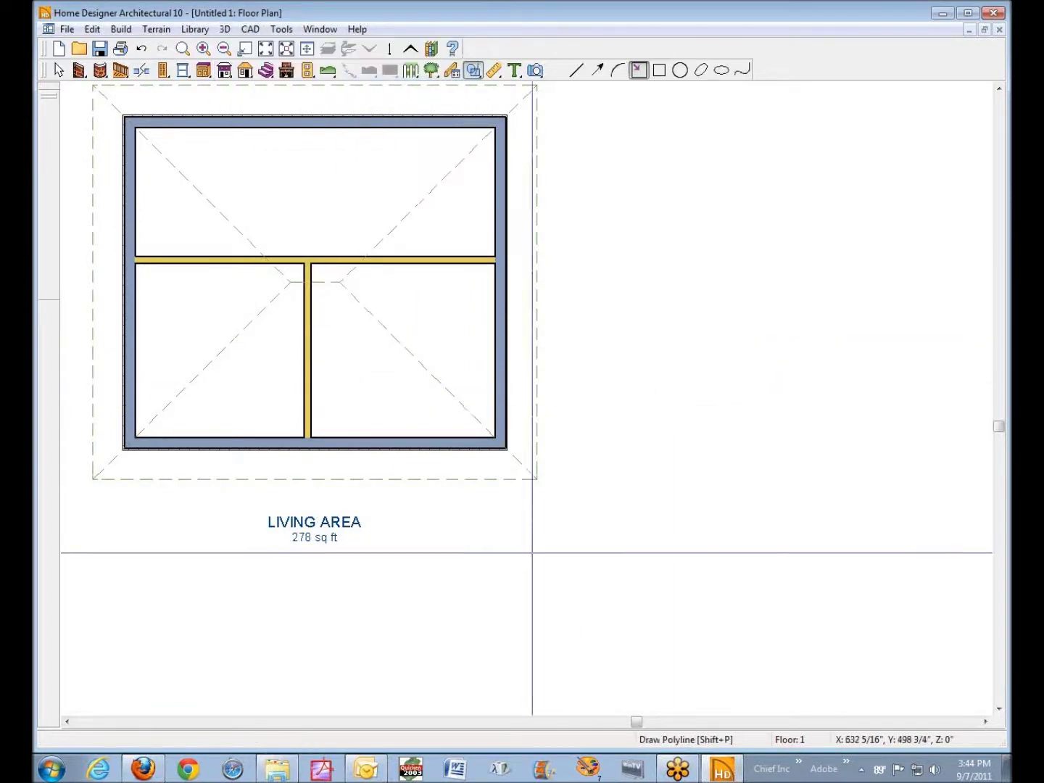
mouse_move(453, 523)
left_mouse_down()
mouse_move(515, 617)
mouse_move(555, 618)
left_mouse_up()
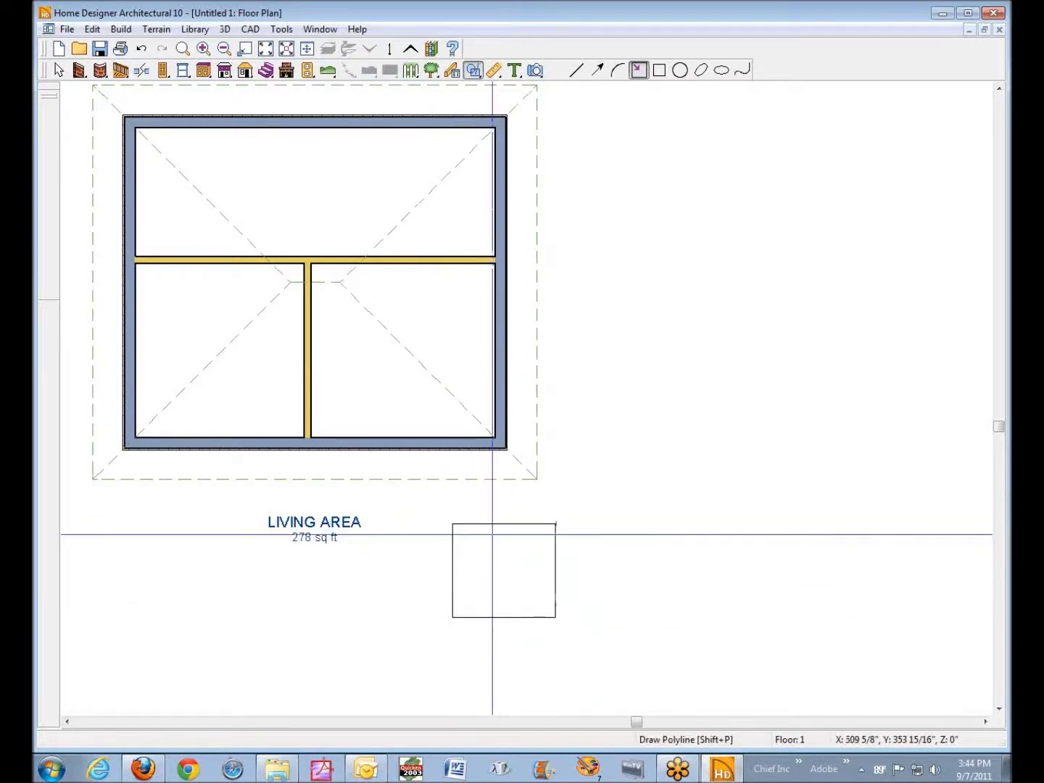
- Return to Select Objects and select the new polyline box
right_click(493, 523)
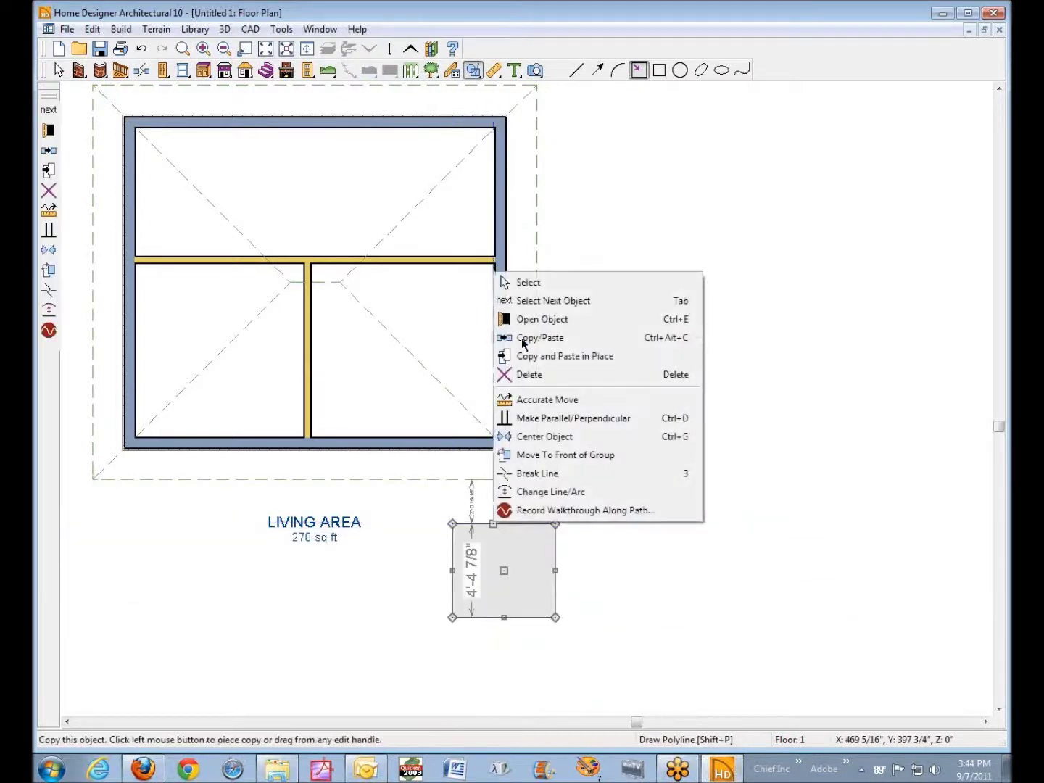
left_click(525, 281)
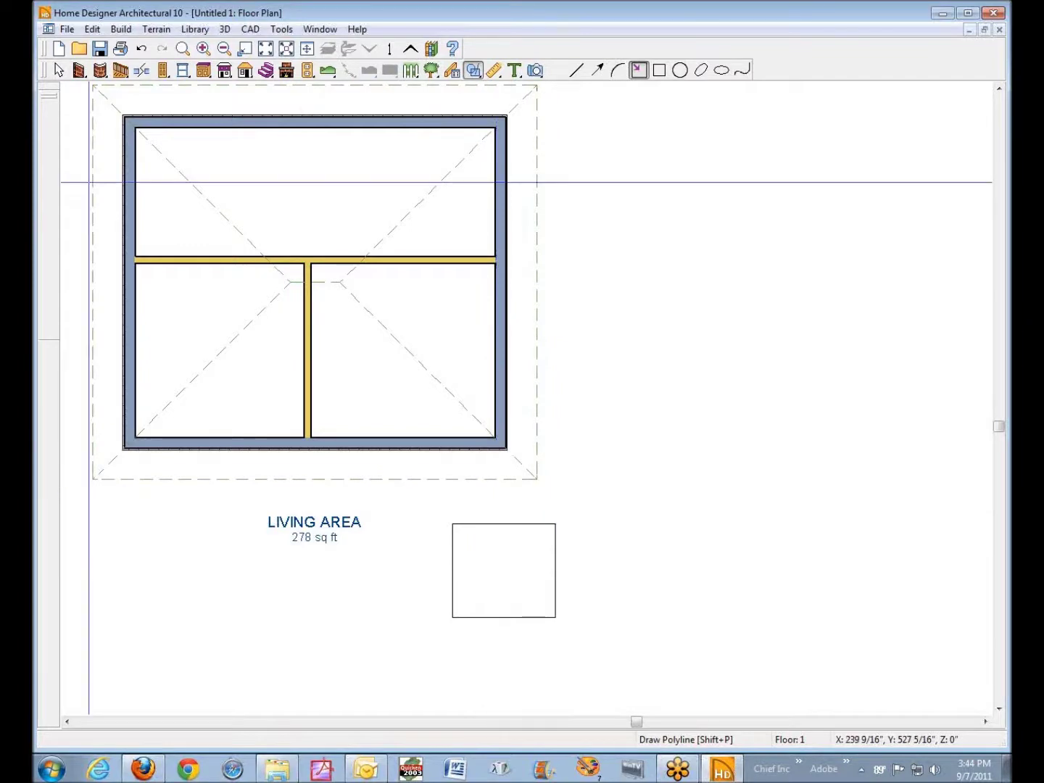
left_click(59, 69)
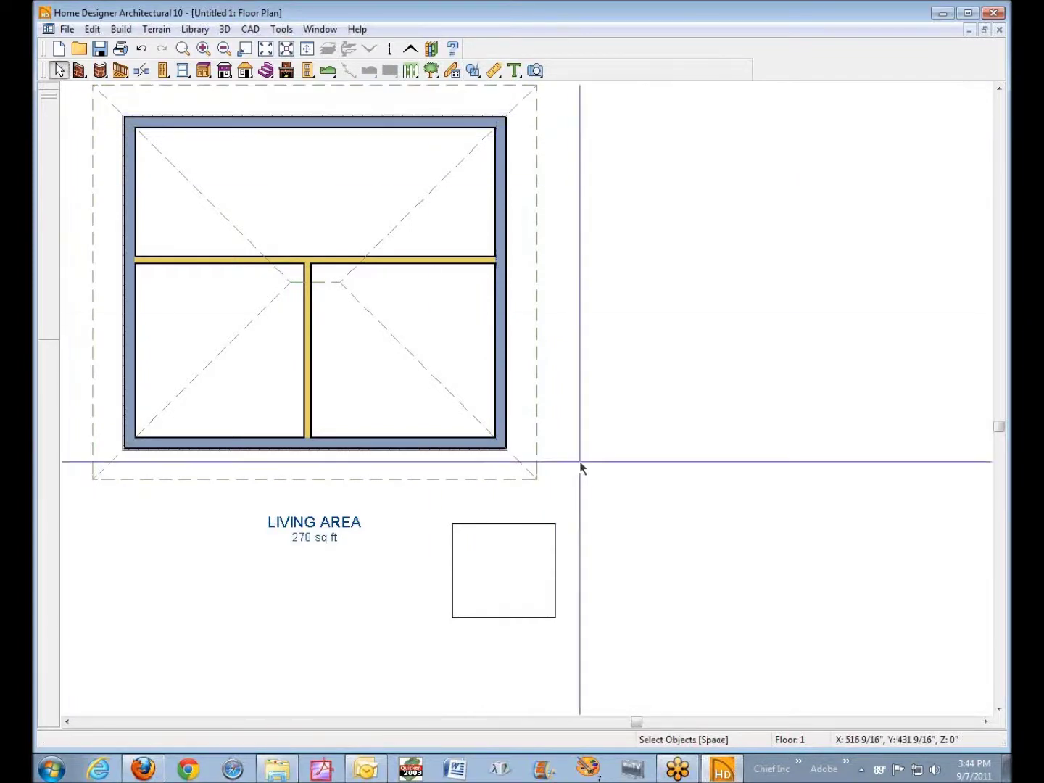
left_click(527, 524)
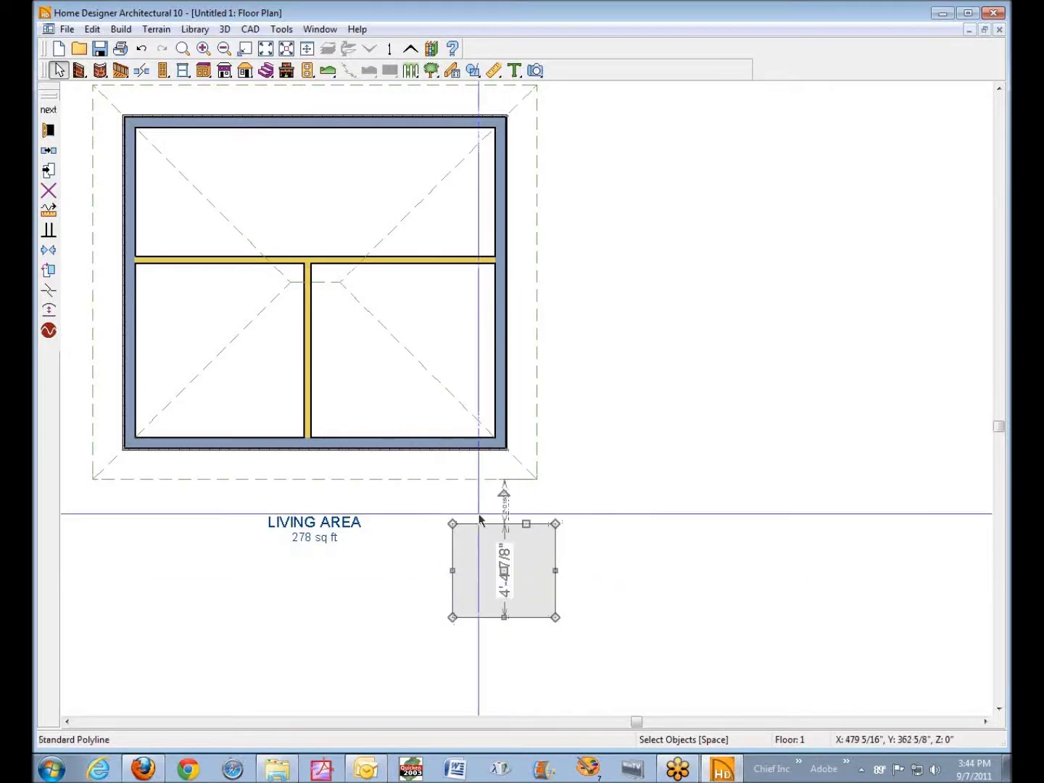
- Move the box's top edge by 18 inches toward the house
left_click(508, 507)
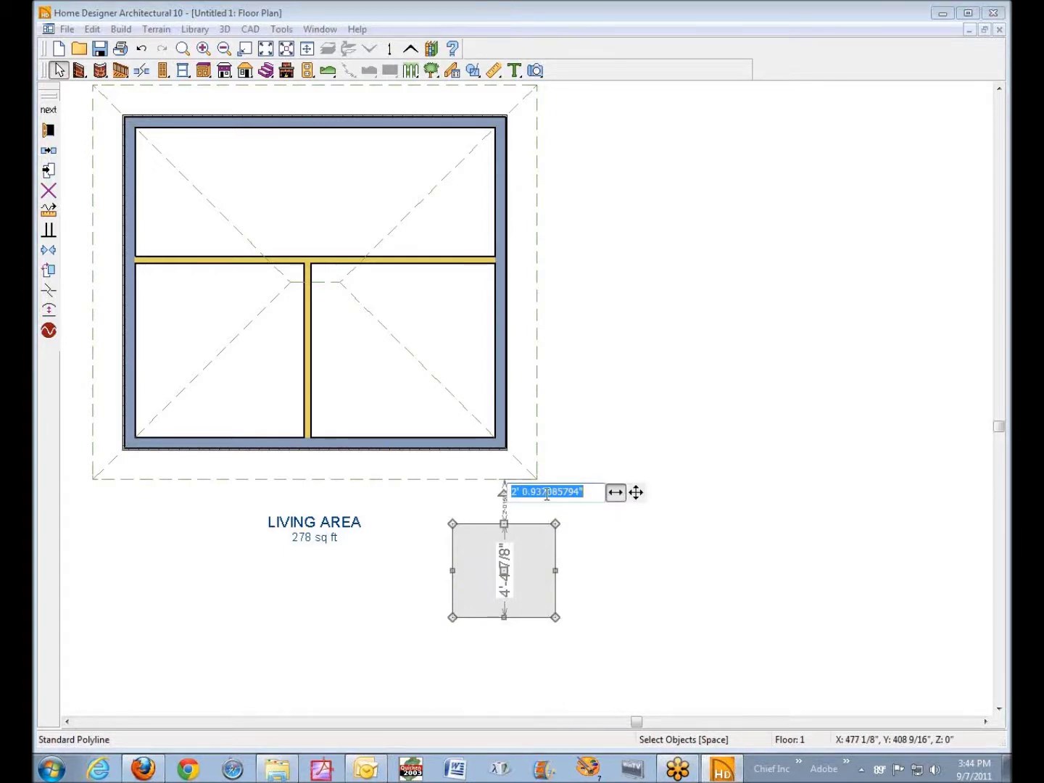
type("18")
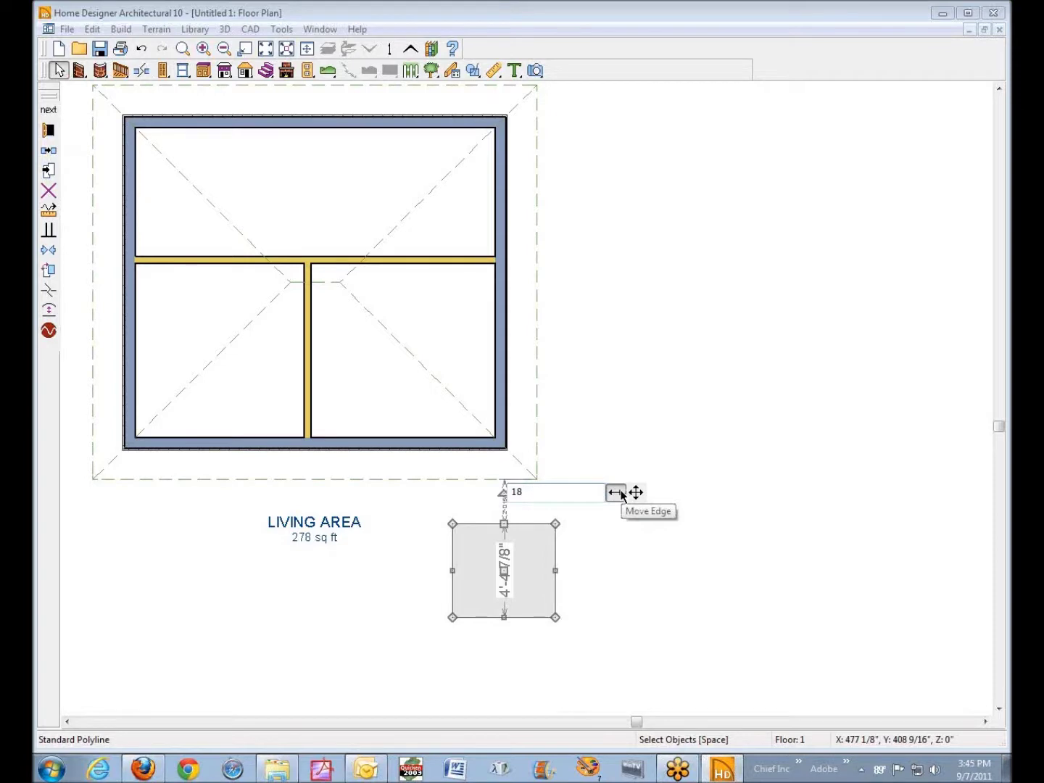
left_click(617, 493)
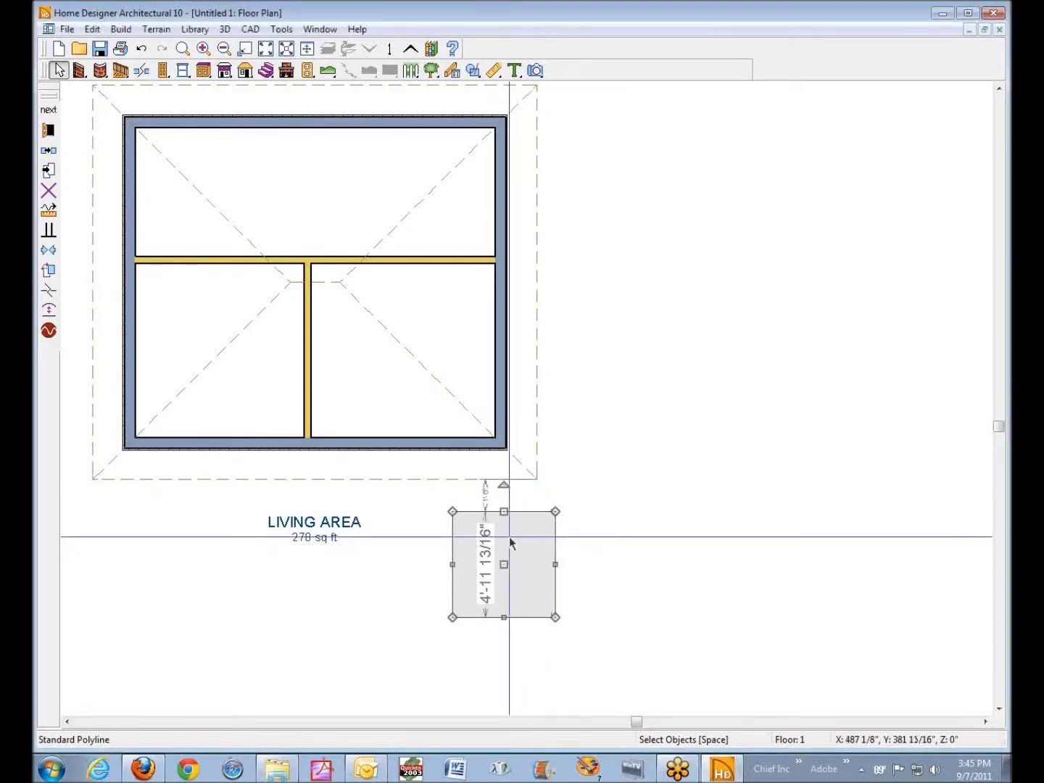
key("Escape")
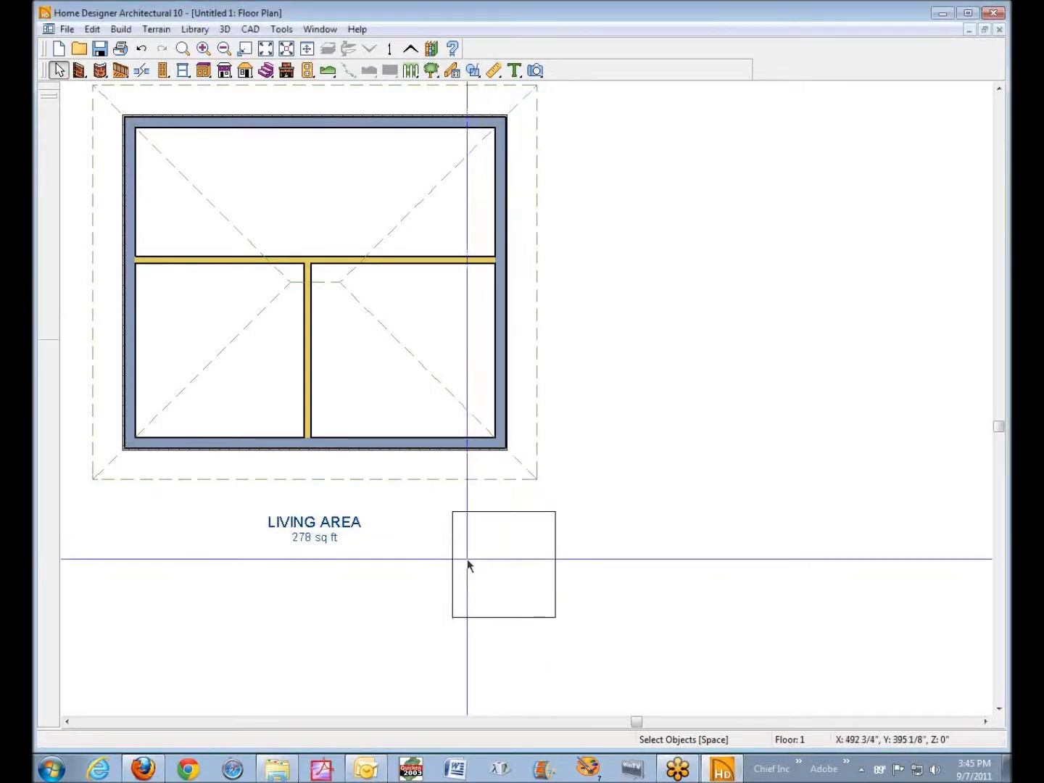
- Set the box's width to 24 inches
left_click(451, 565)
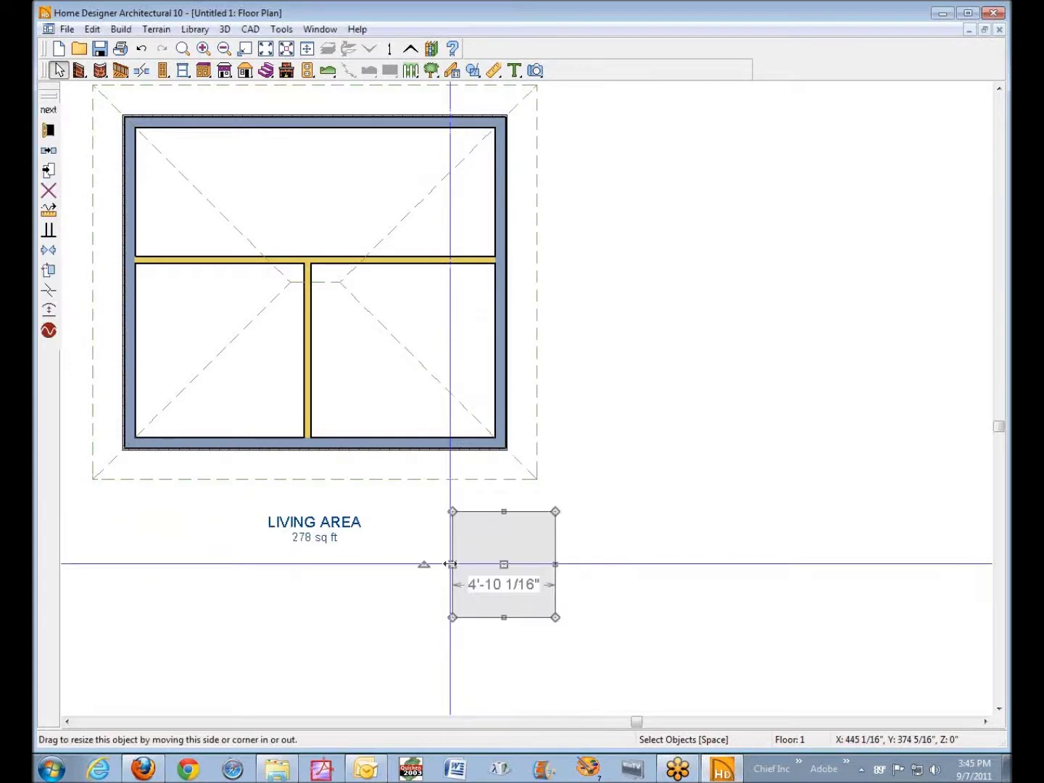
left_click(512, 589)
type("24")
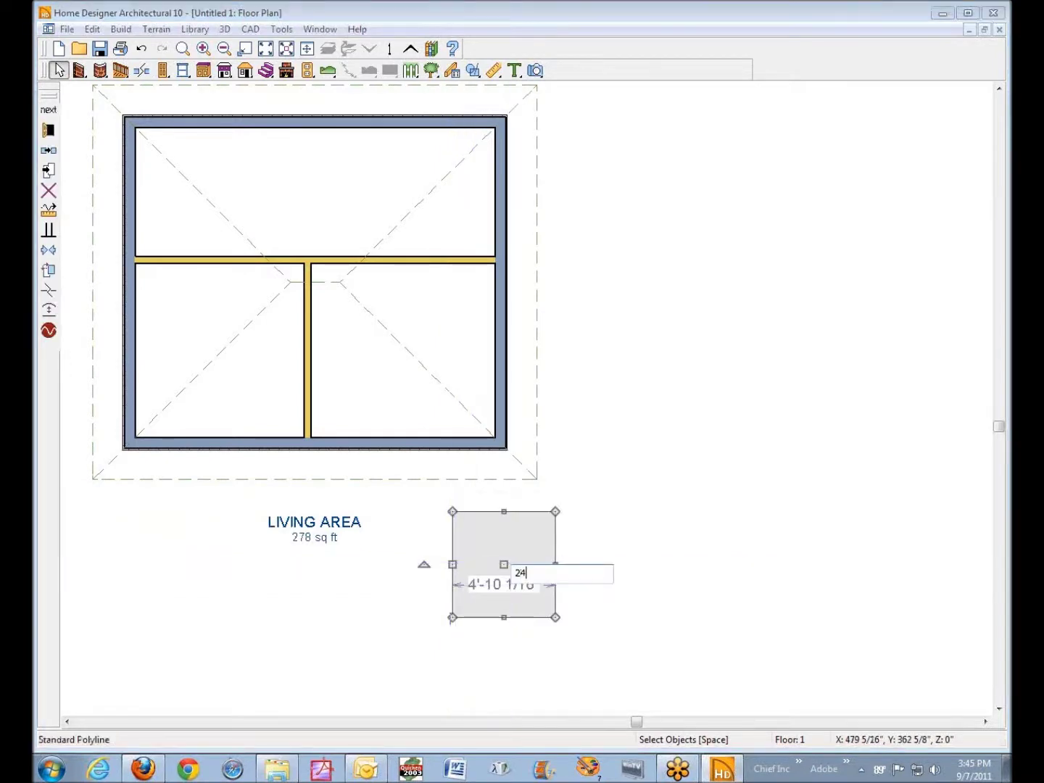
key("Return")
key("Escape")
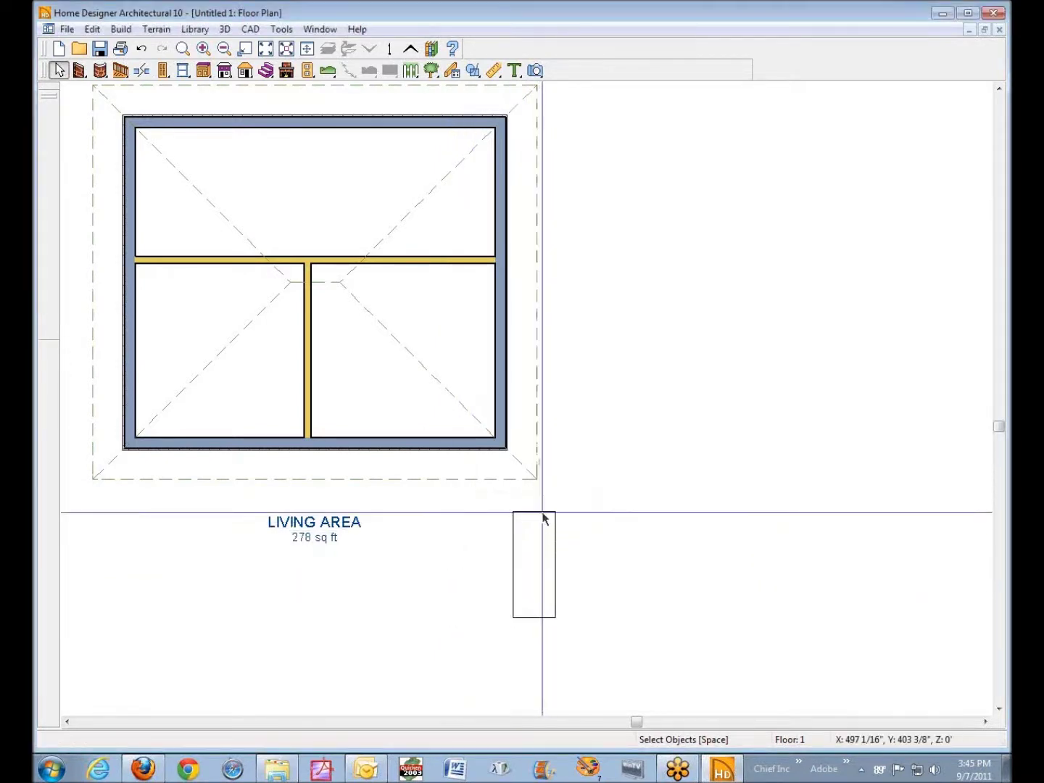
- Set the box's height to 2' and drag the square up beside the house corner
left_click(536, 513)
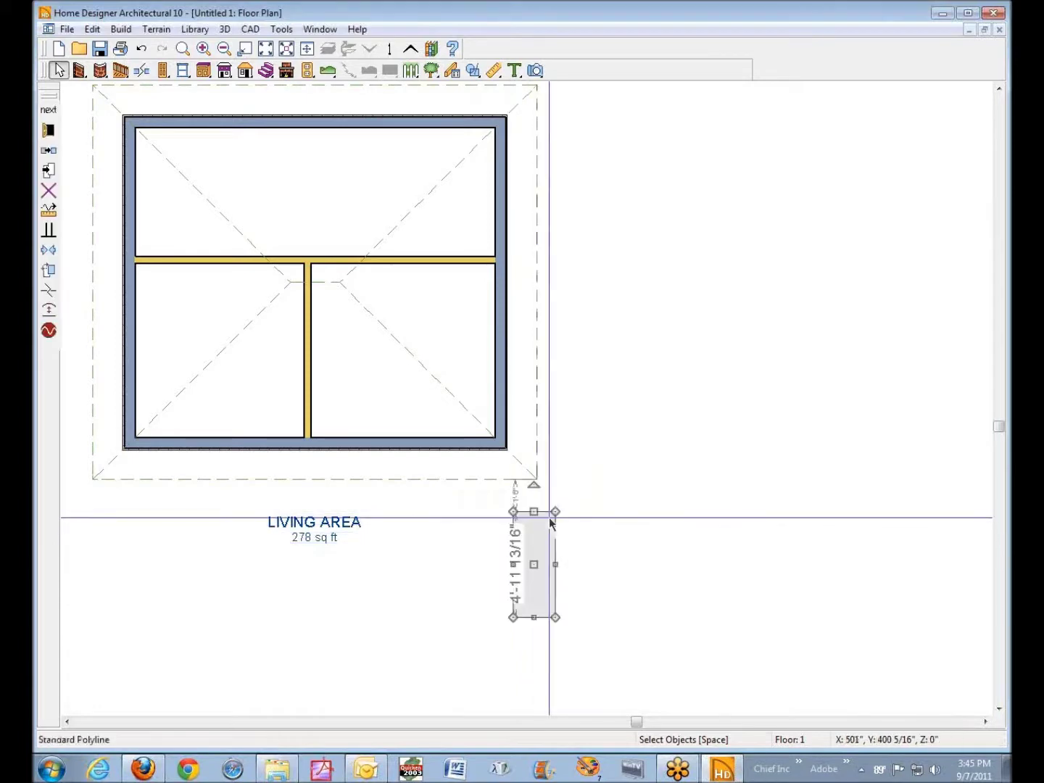
left_click(514, 565)
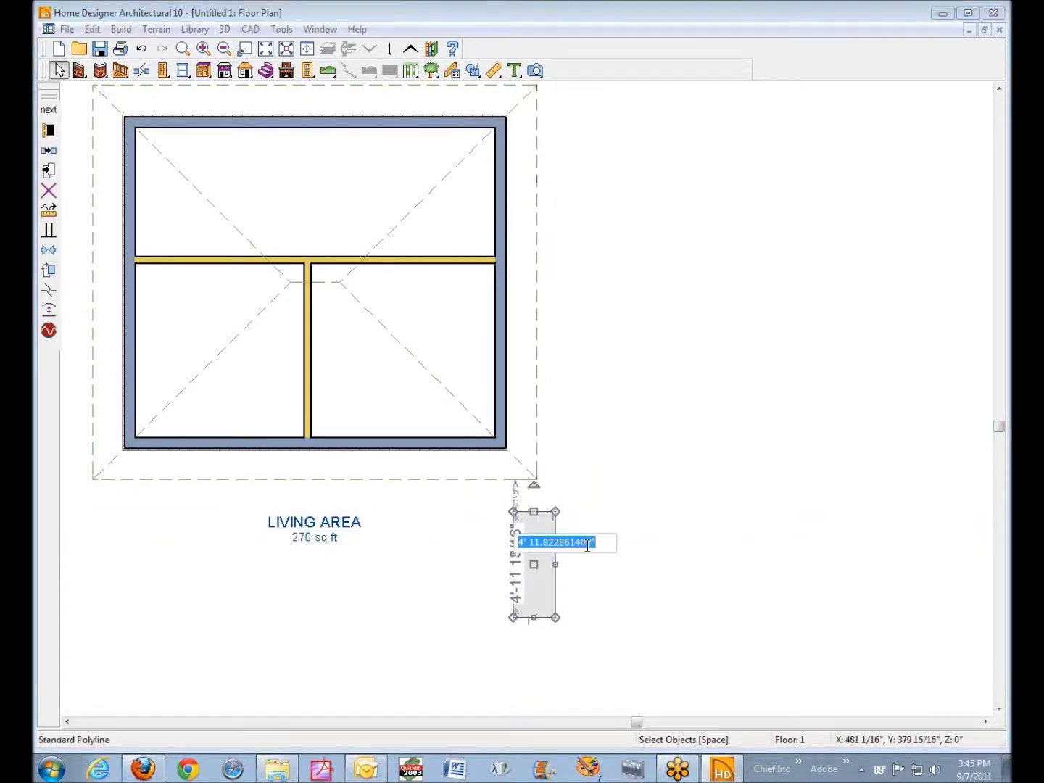
type("24")
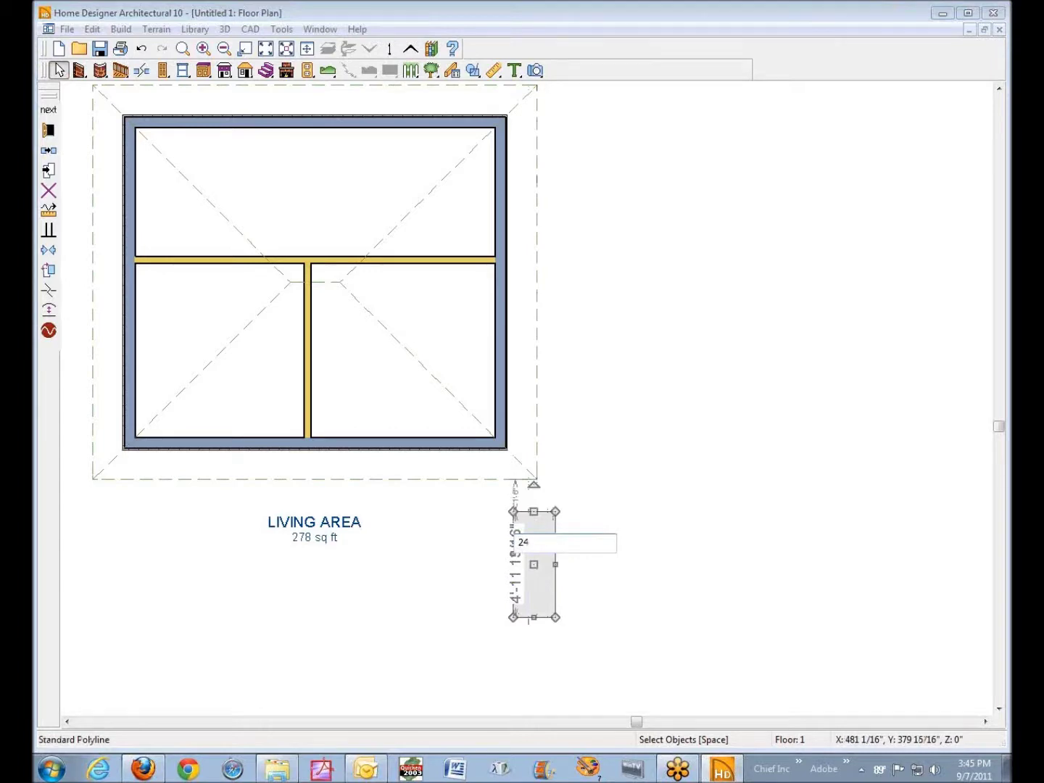
key("Return")
left_click(606, 544)
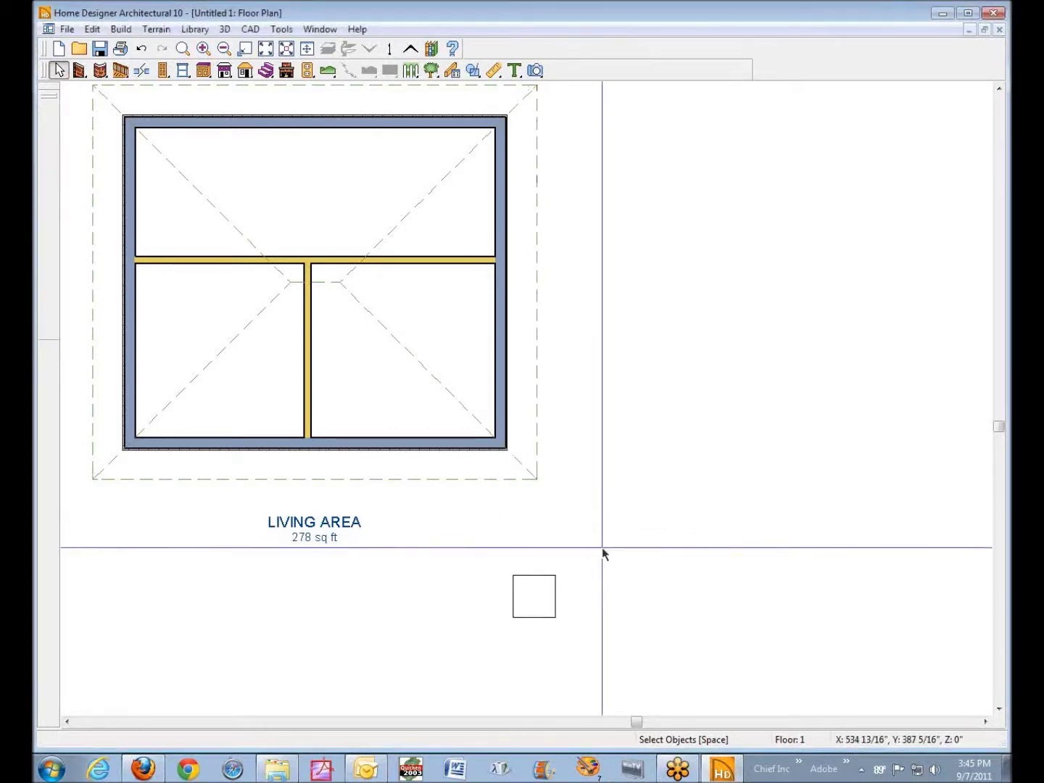
left_click(555, 593)
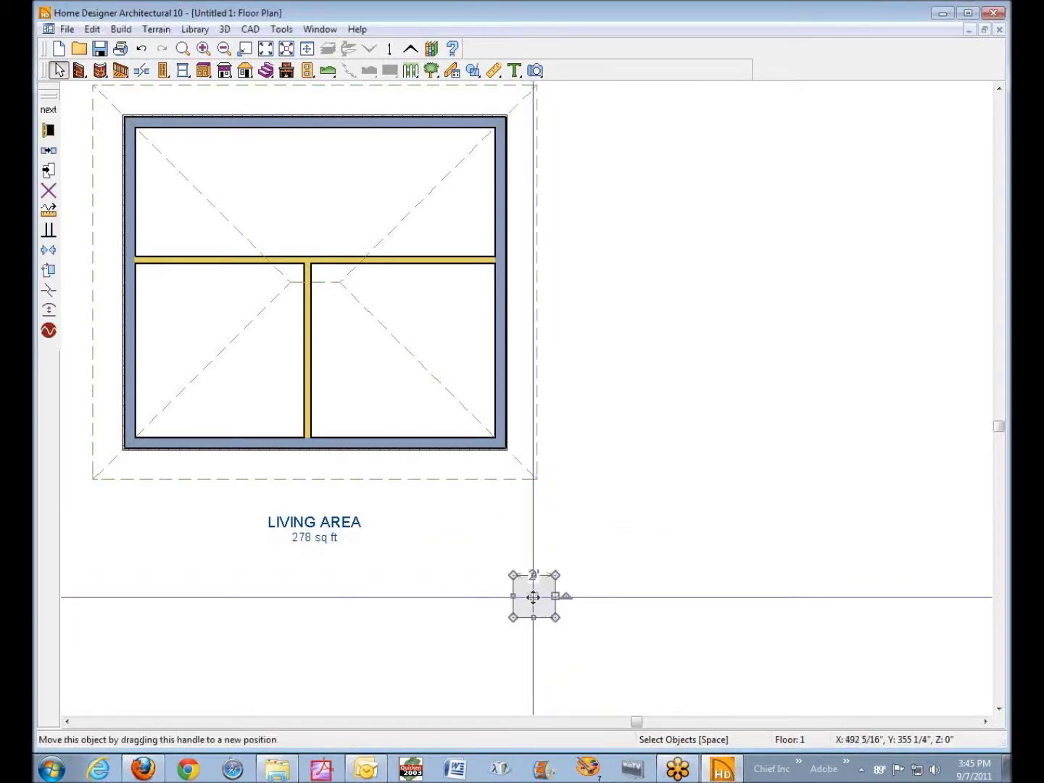
left_click_drag(534, 597, 480, 517)
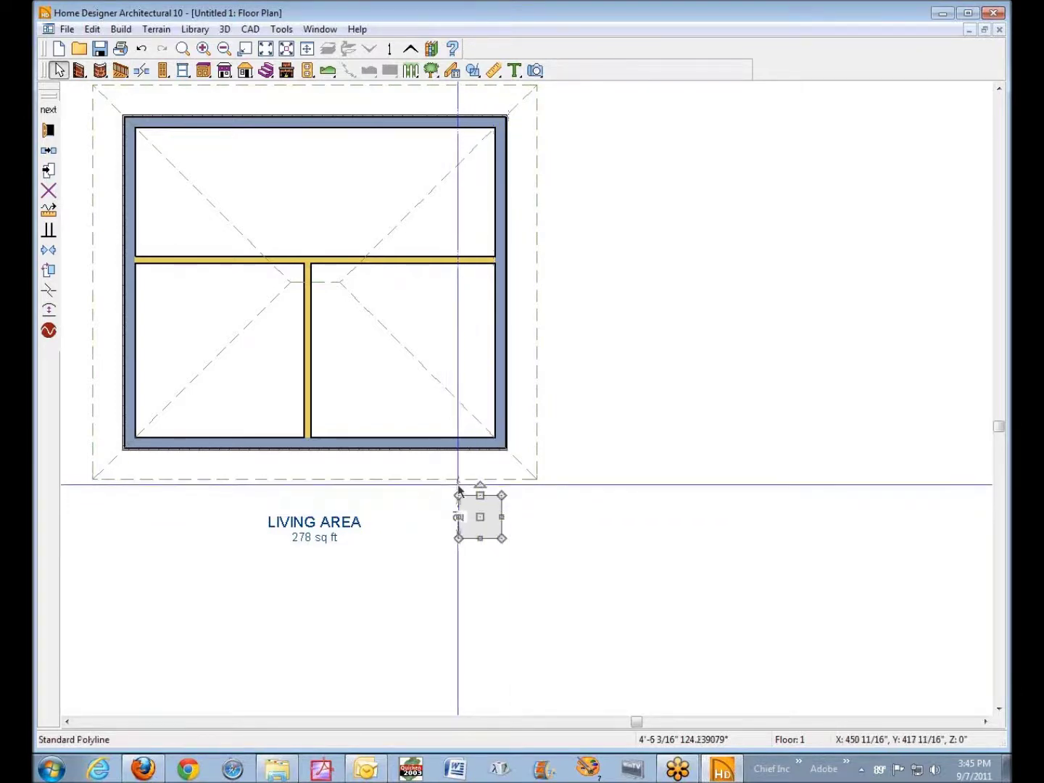
- Enter -6 in the square's distance dimension to move it 6 inches up, then reselect it
scroll(460, 491, "up", 2)
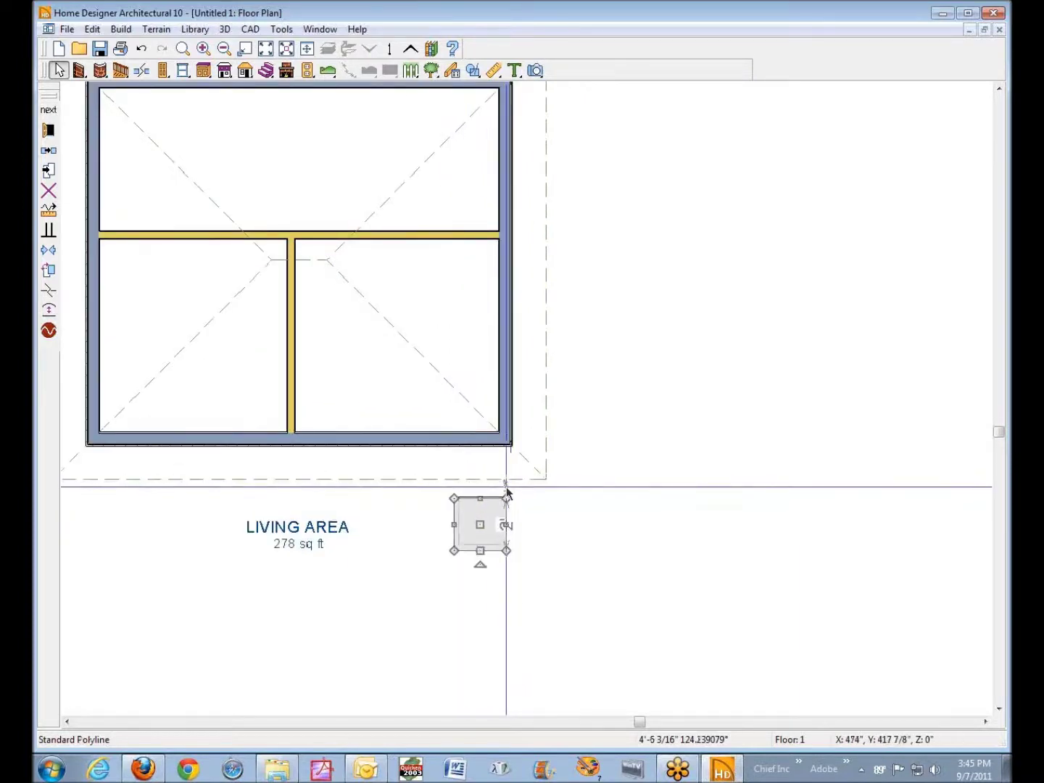
scroll(507, 492, "up", 1)
scroll(507, 492, "up", 1)
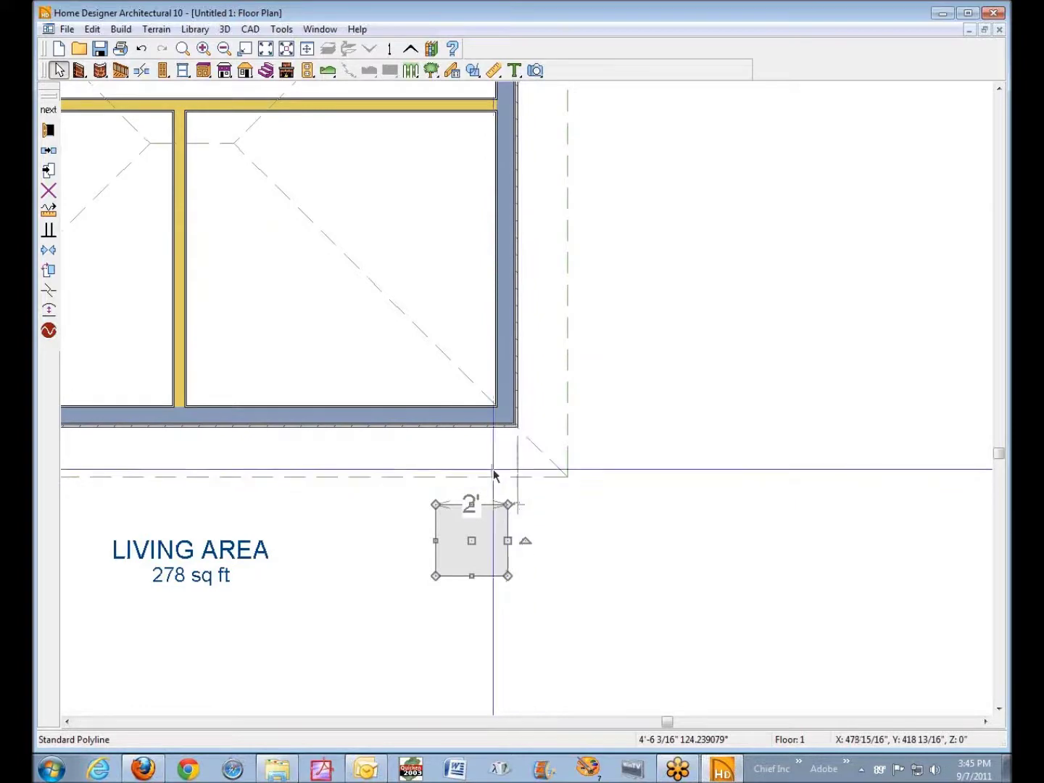
scroll(506, 484, "up", 3)
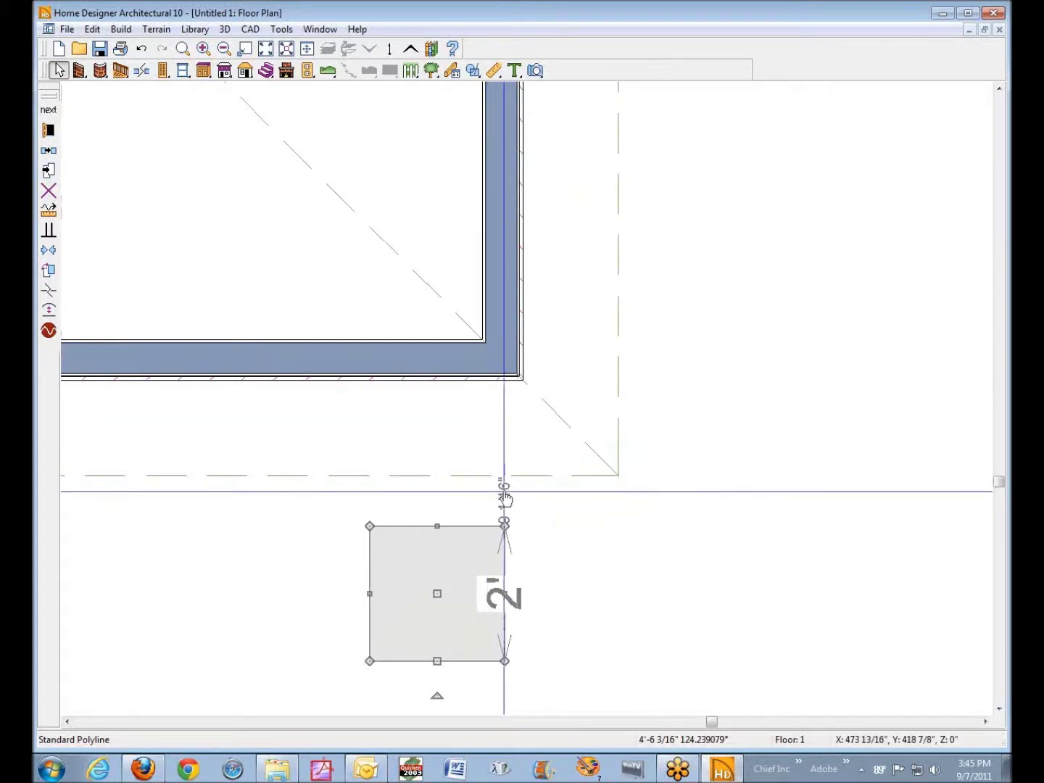
left_click(506, 498)
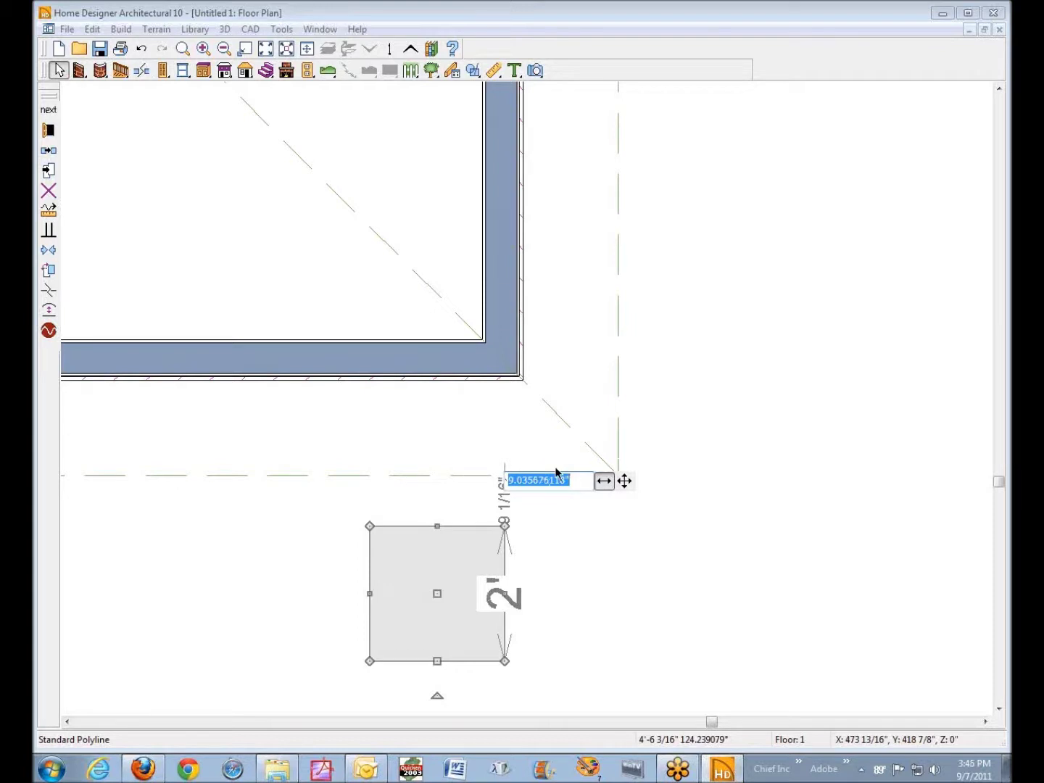
key("BackSpace")
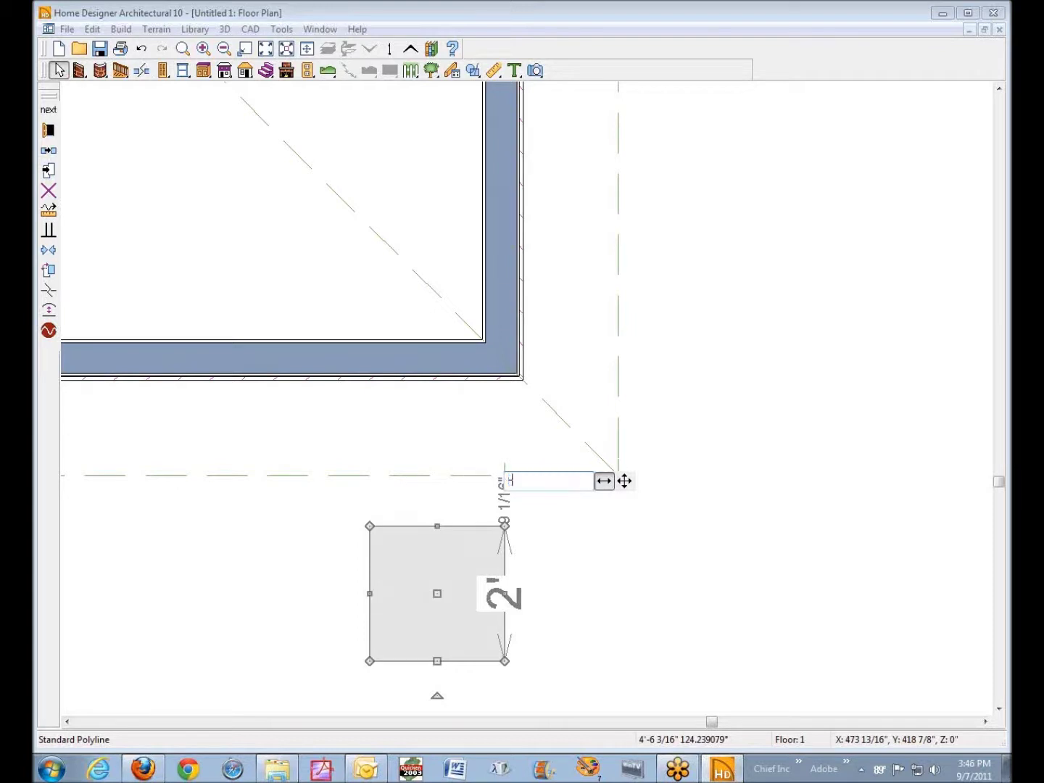
type("-6")
left_click(624, 479)
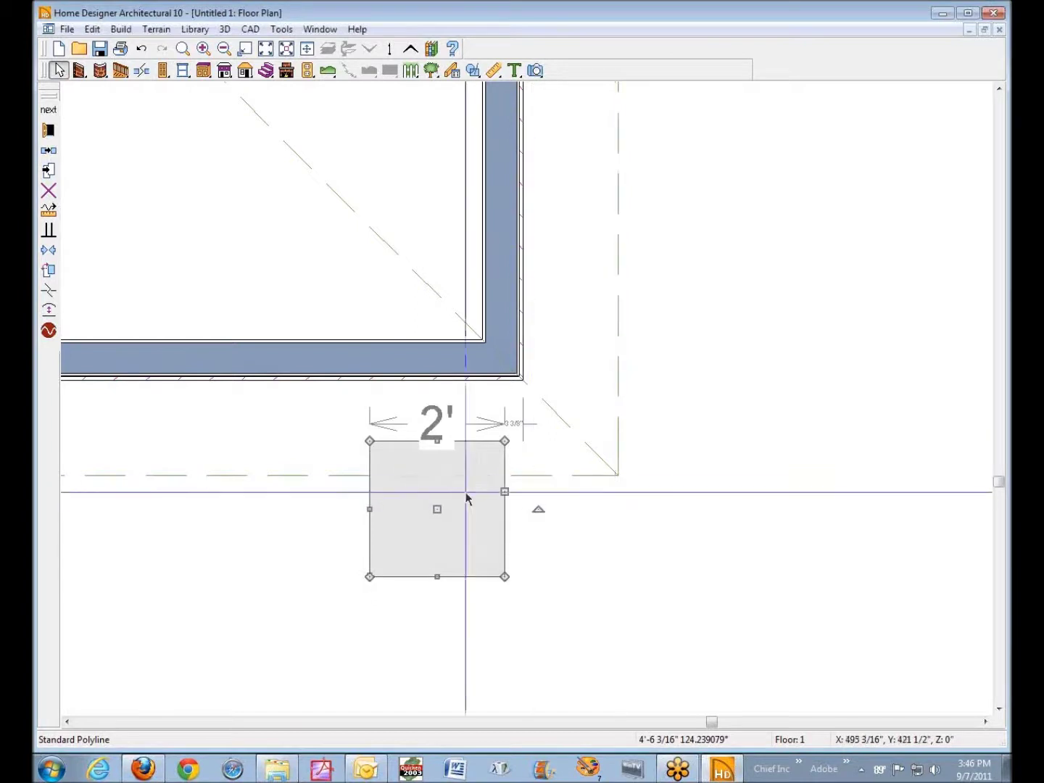
left_click(453, 430)
left_click(461, 443)
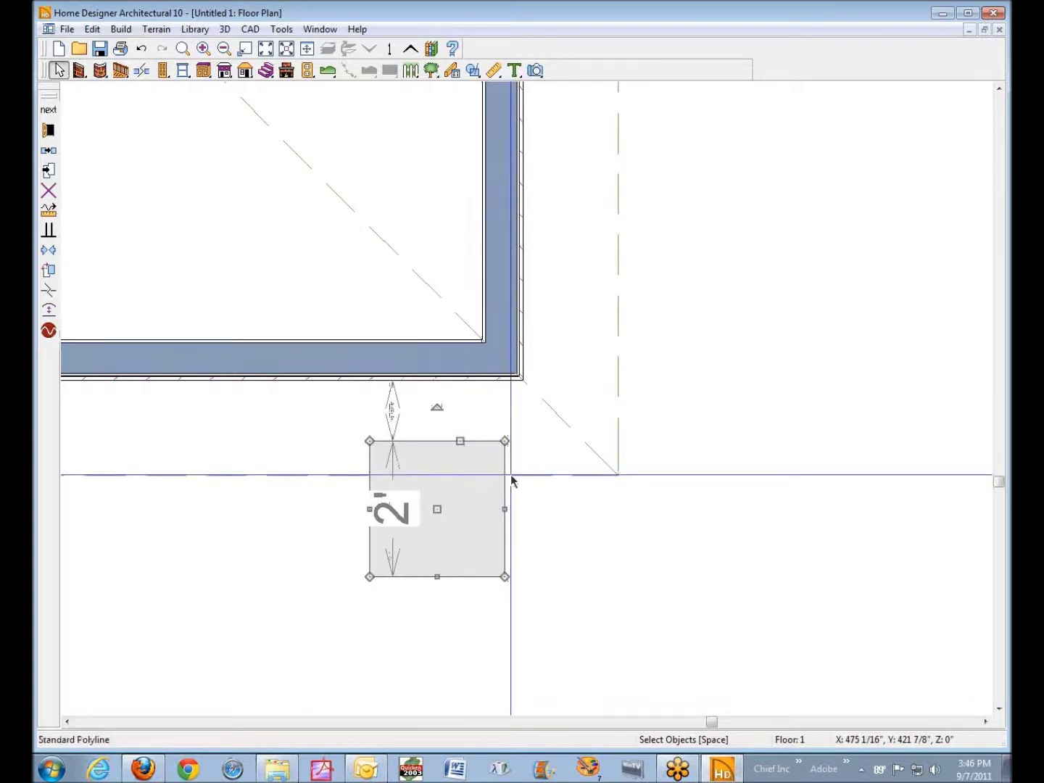
- Move the whole square 8 inches past the wall, then drag it onto the lower right wall corner
left_click(394, 415)
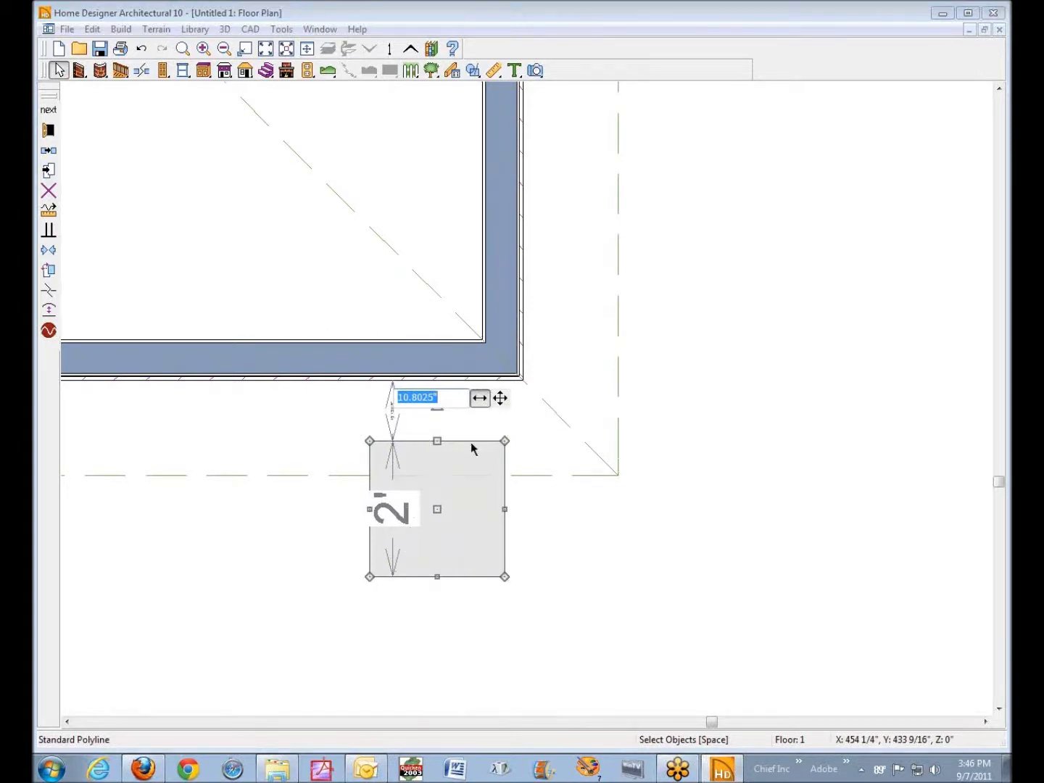
left_click(501, 398)
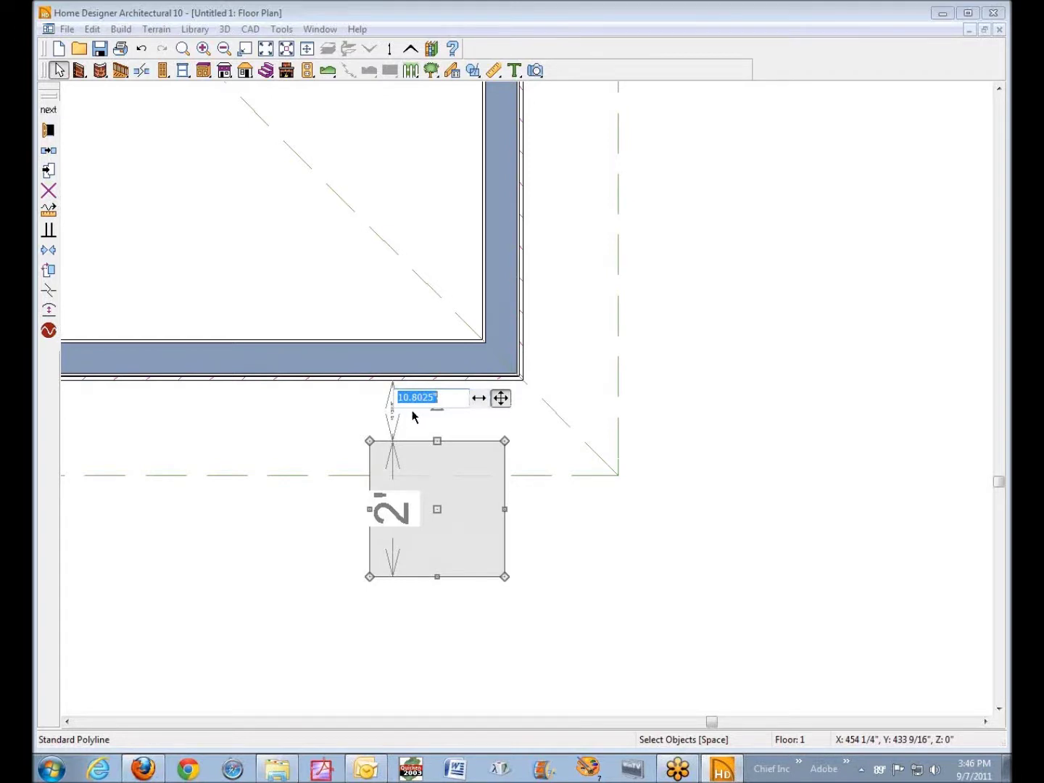
key("BackSpace")
key("Return")
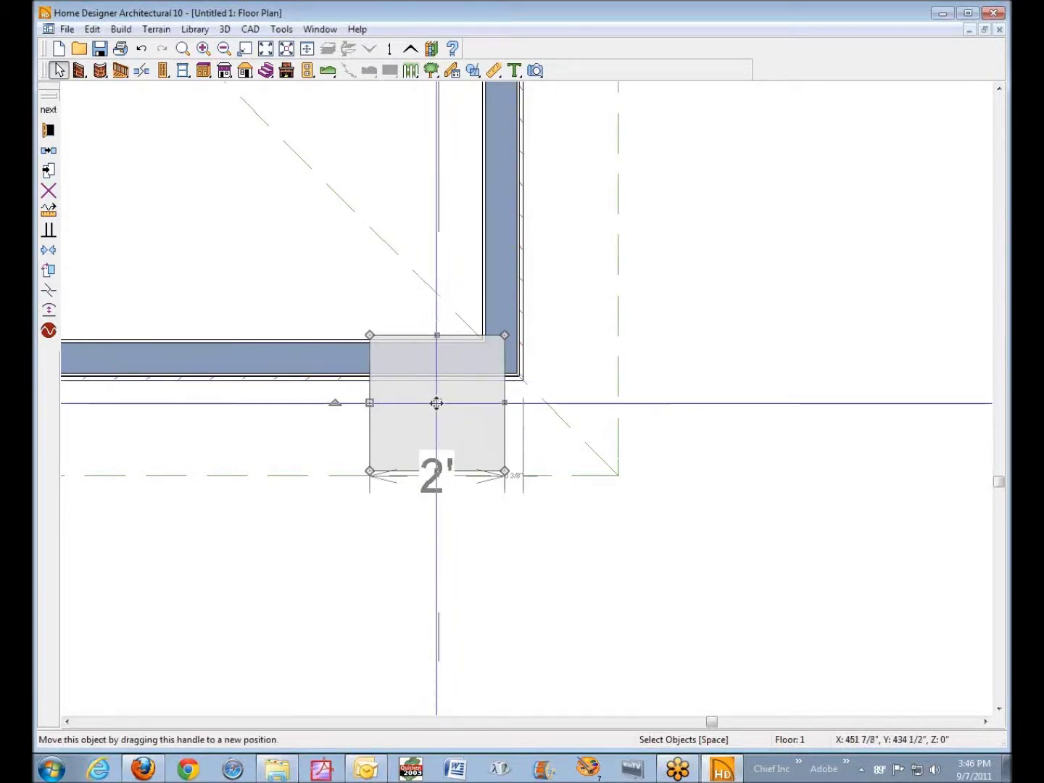
left_click_drag(437, 402, 498, 357)
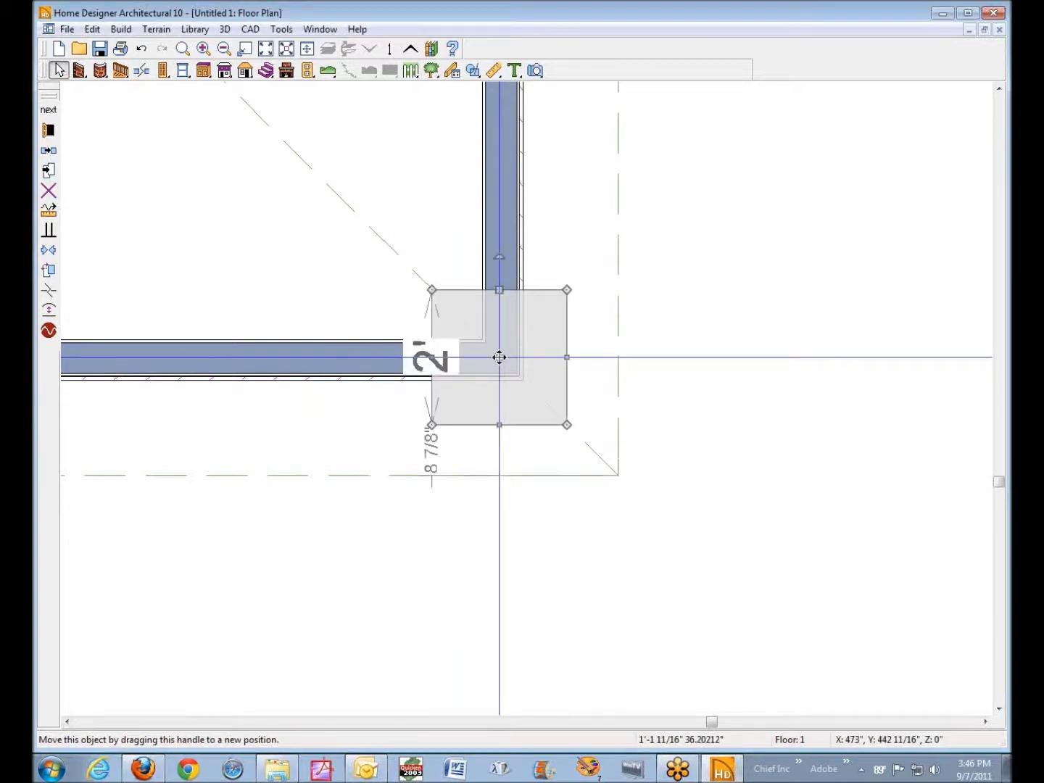
key("Escape")
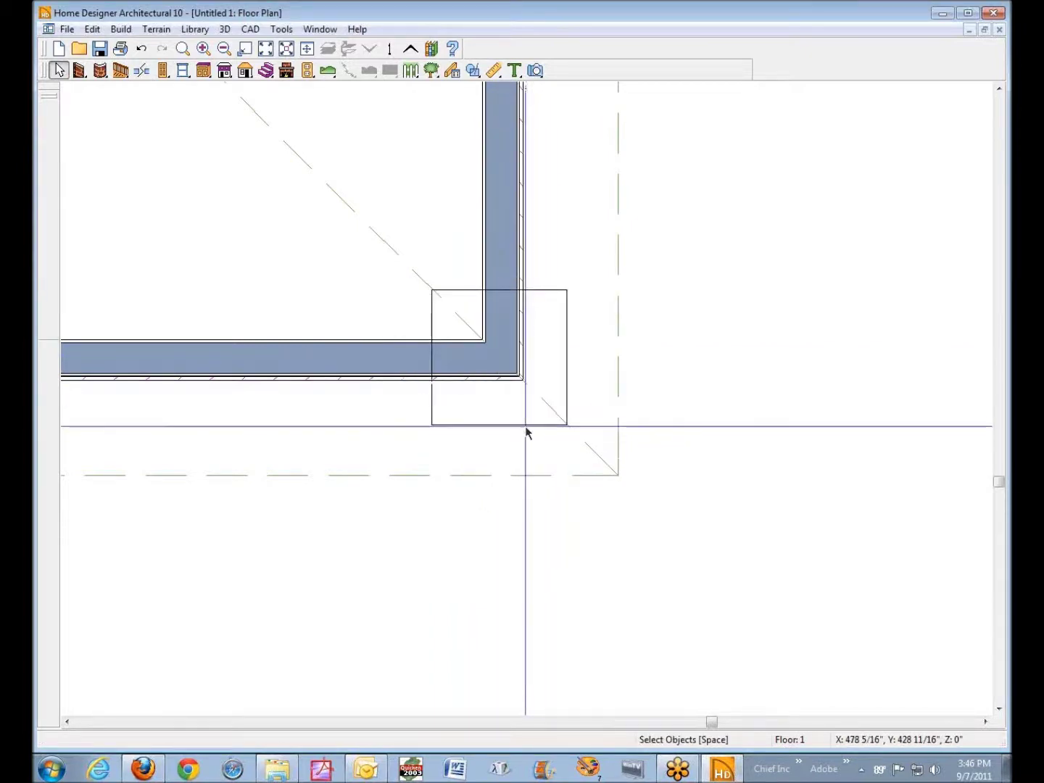
left_click(525, 427)
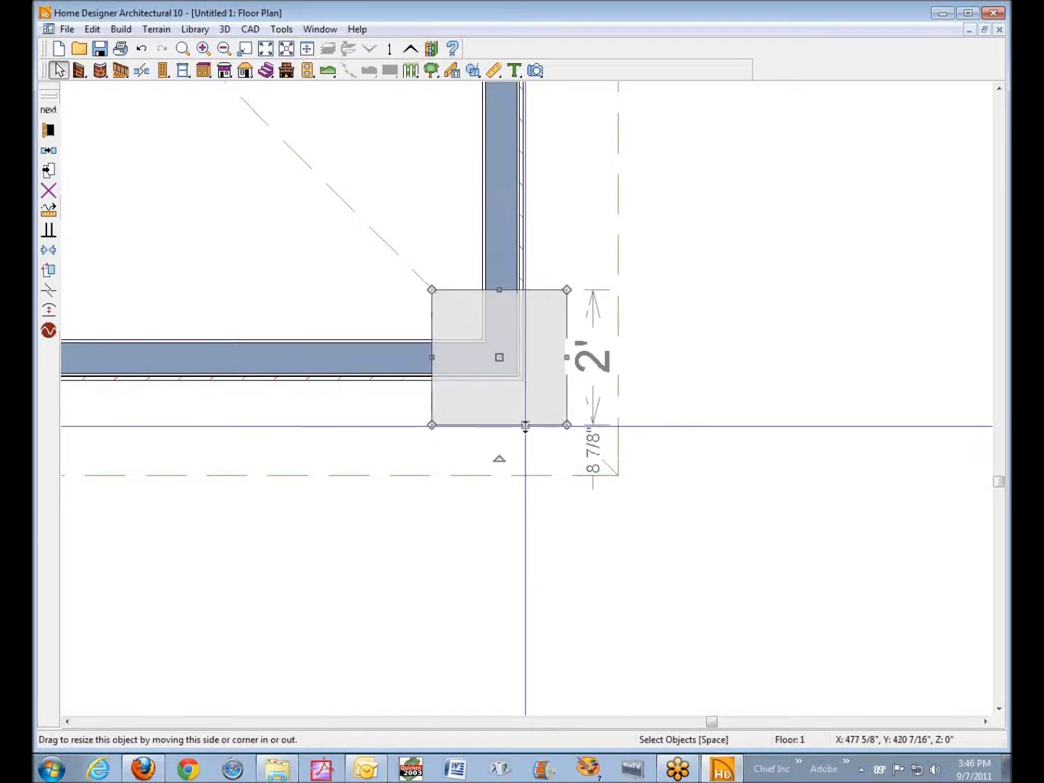
- Change the square box's line style to dashed in its specification dialog
left_click(50, 130)
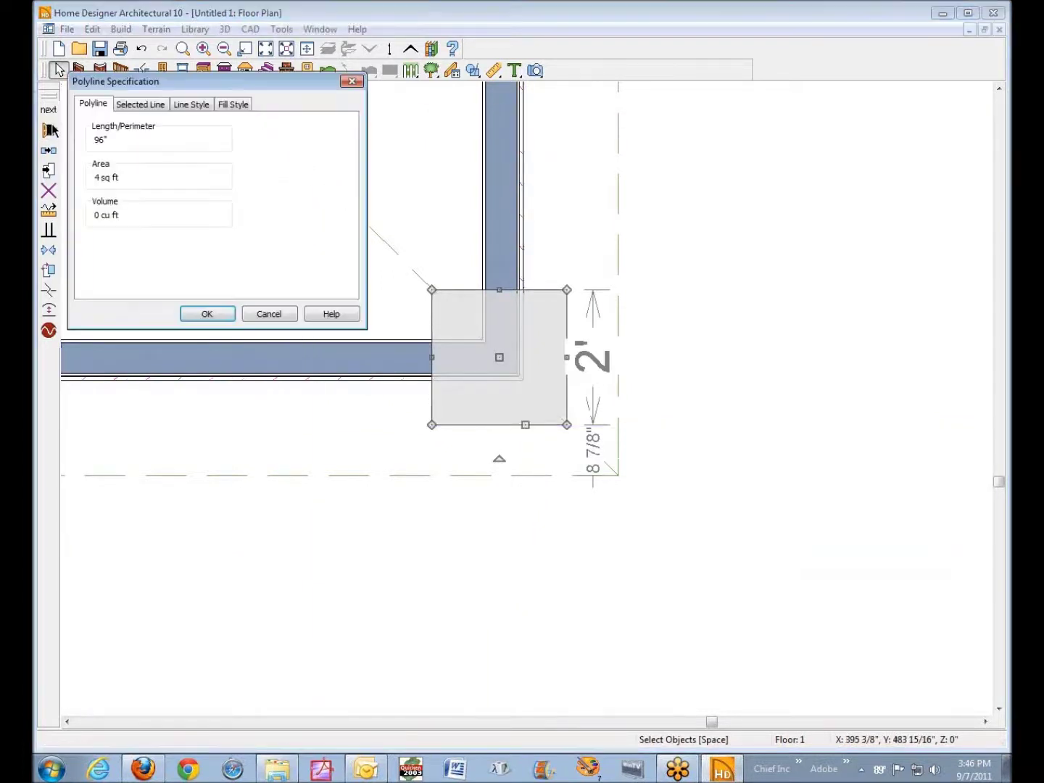
left_click(192, 104)
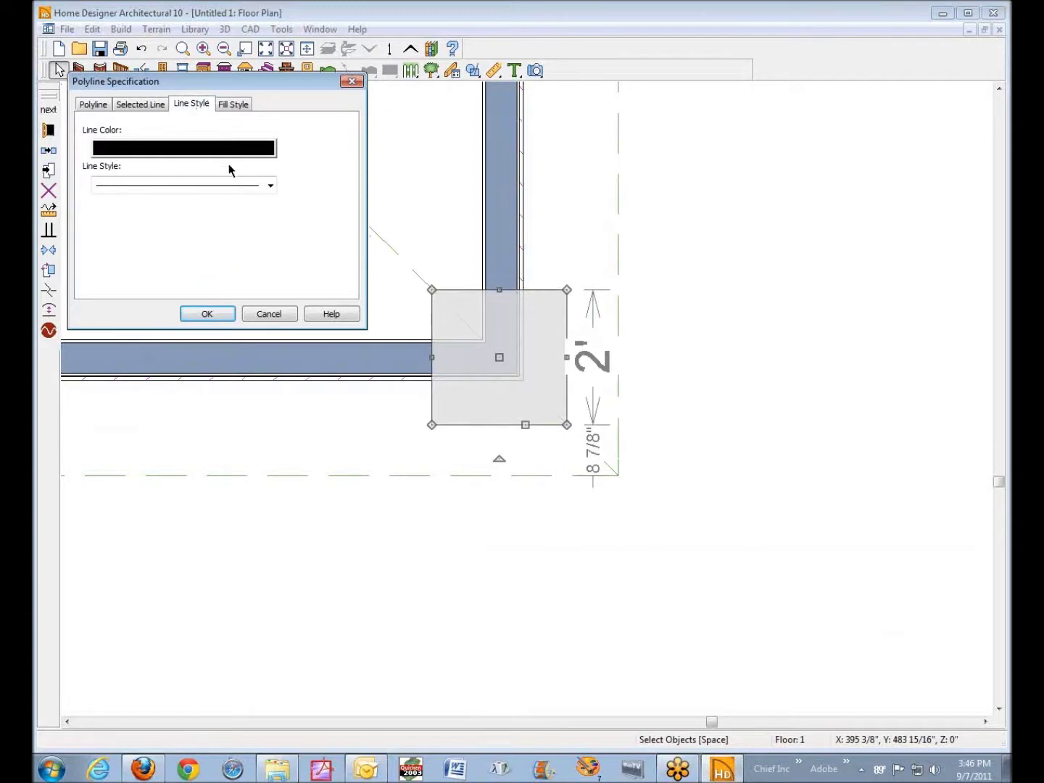
left_click(270, 187)
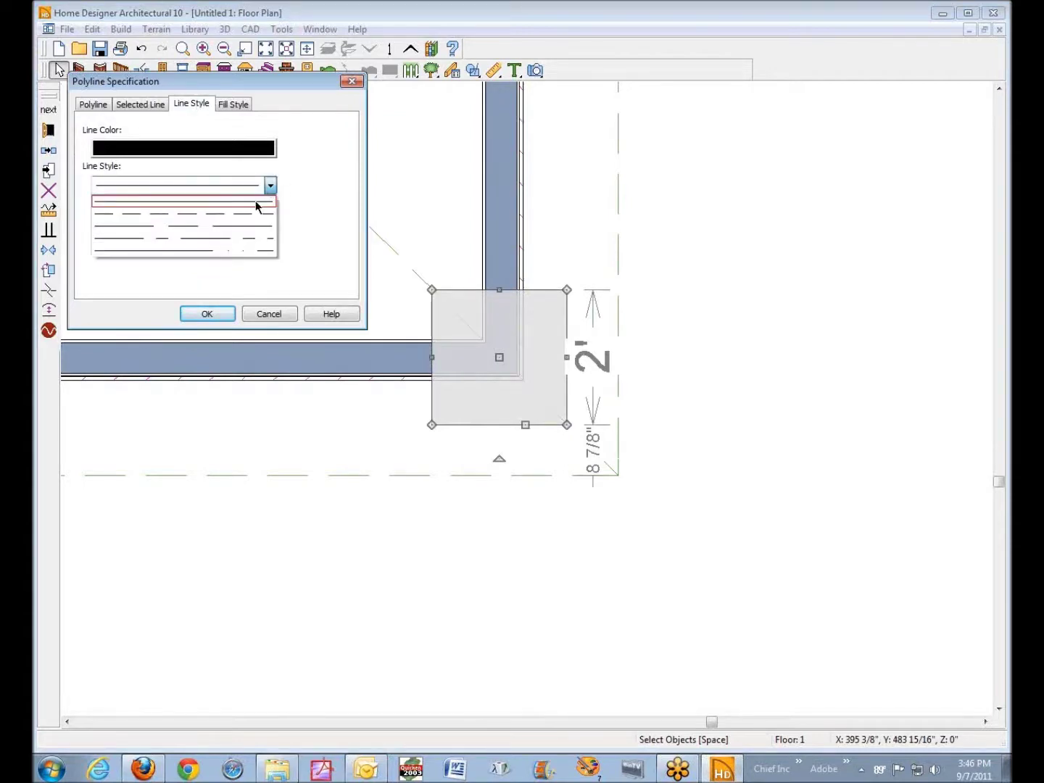
left_click(247, 214)
left_click(206, 312)
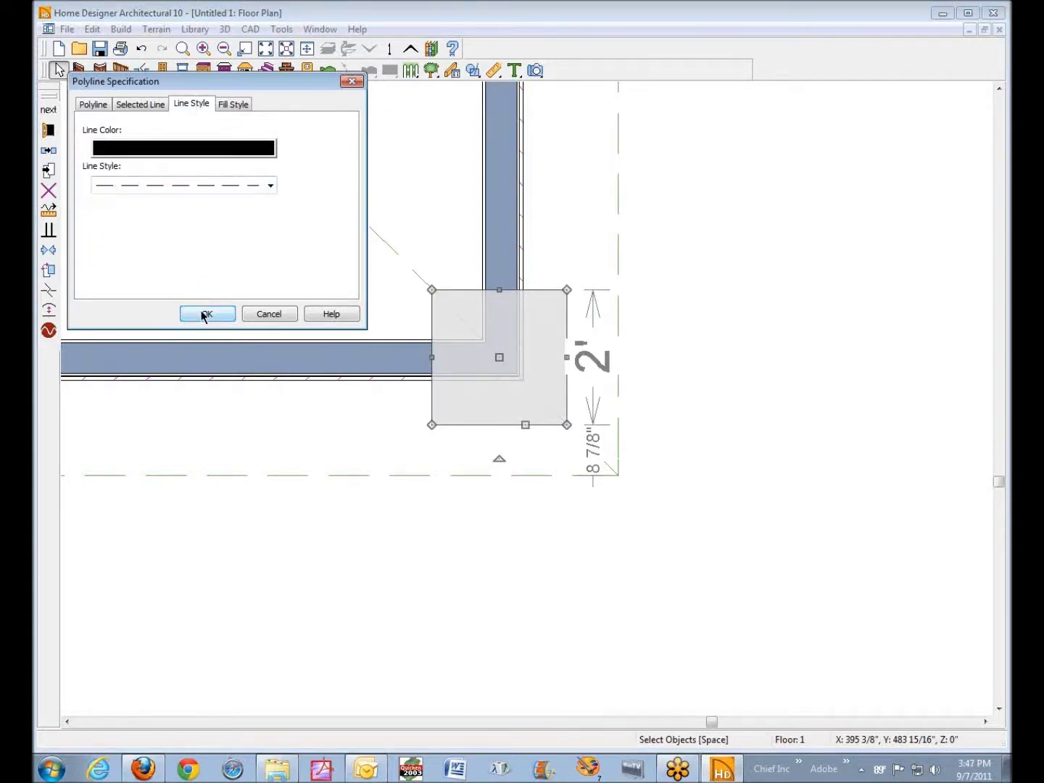
left_click(202, 317)
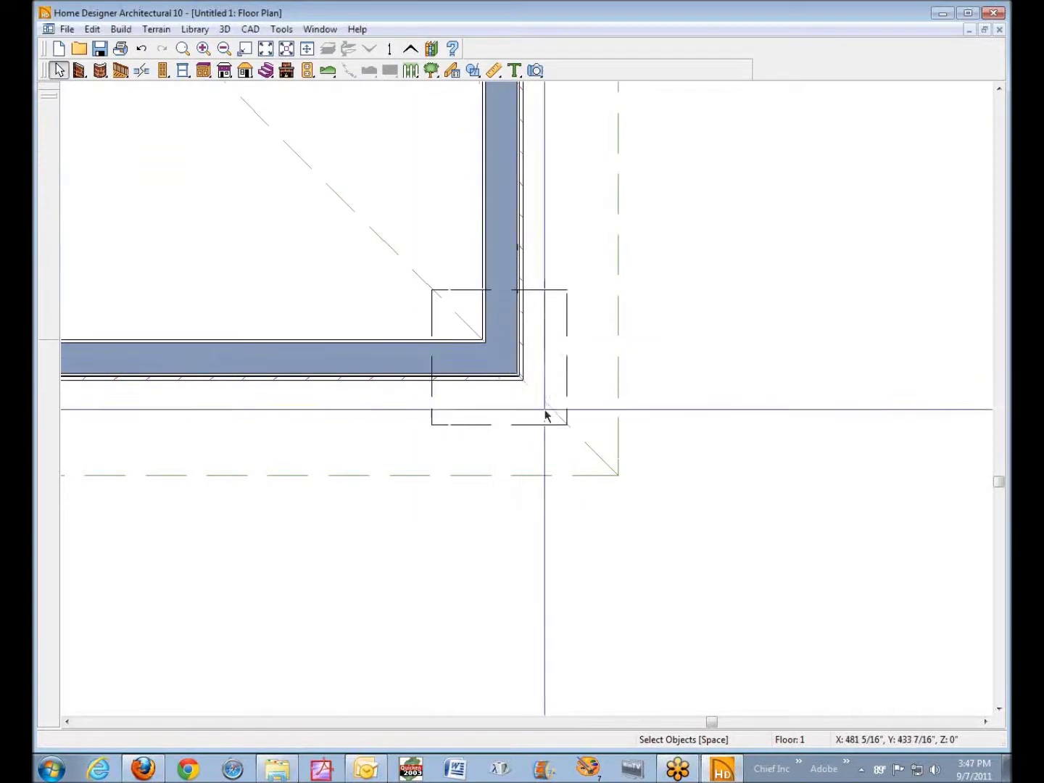
left_click(570, 331)
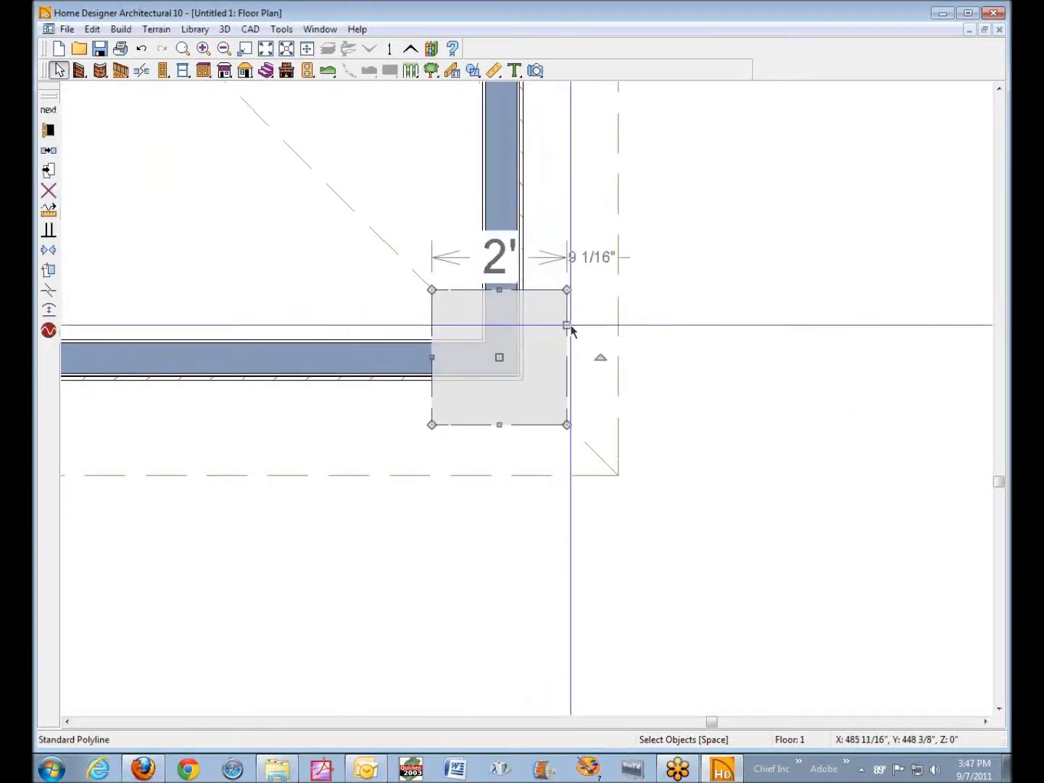
left_click(594, 258)
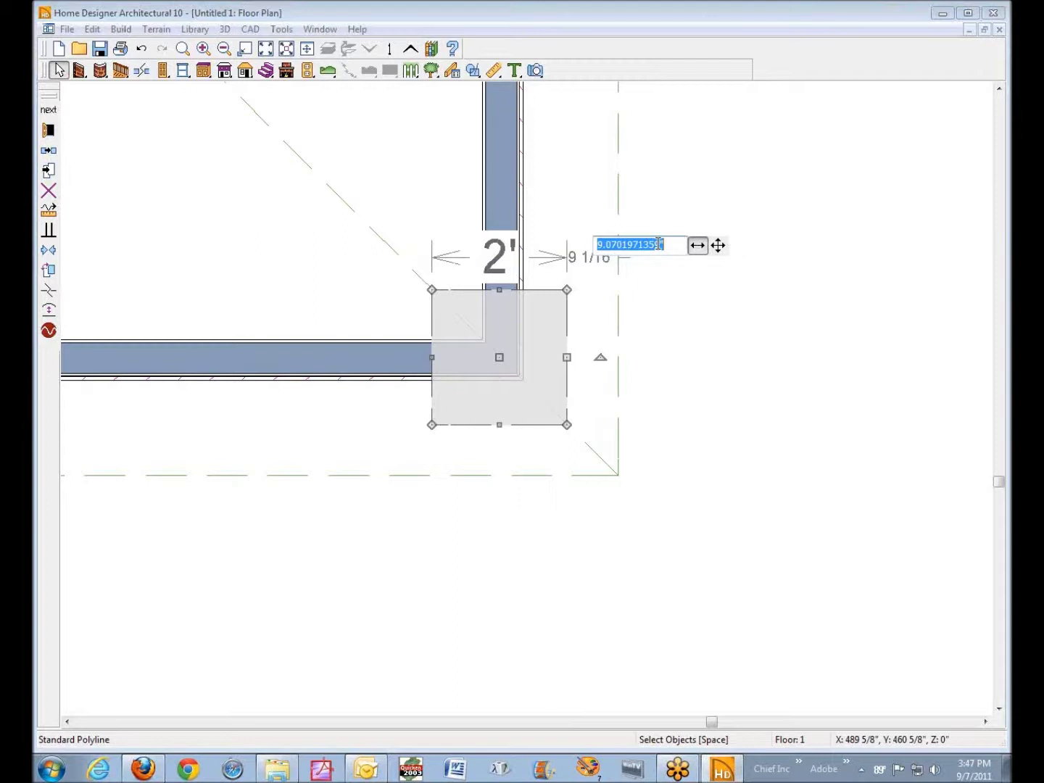
type("9")
key("BackSpace")
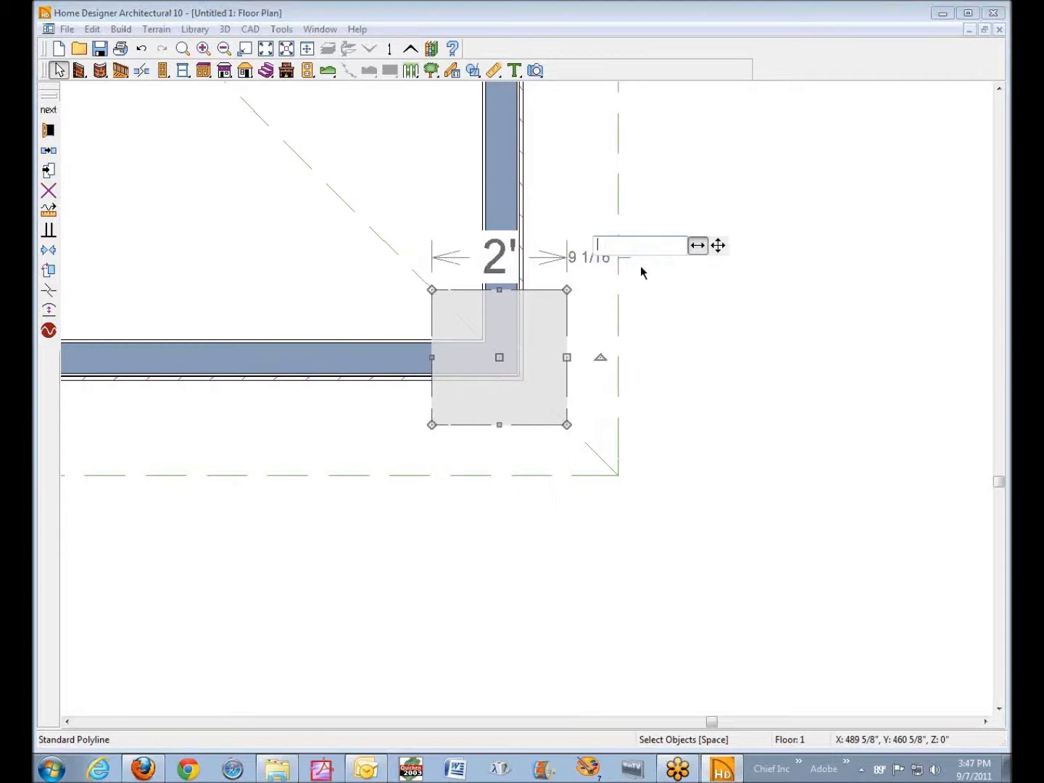
type("0")
key("Return")
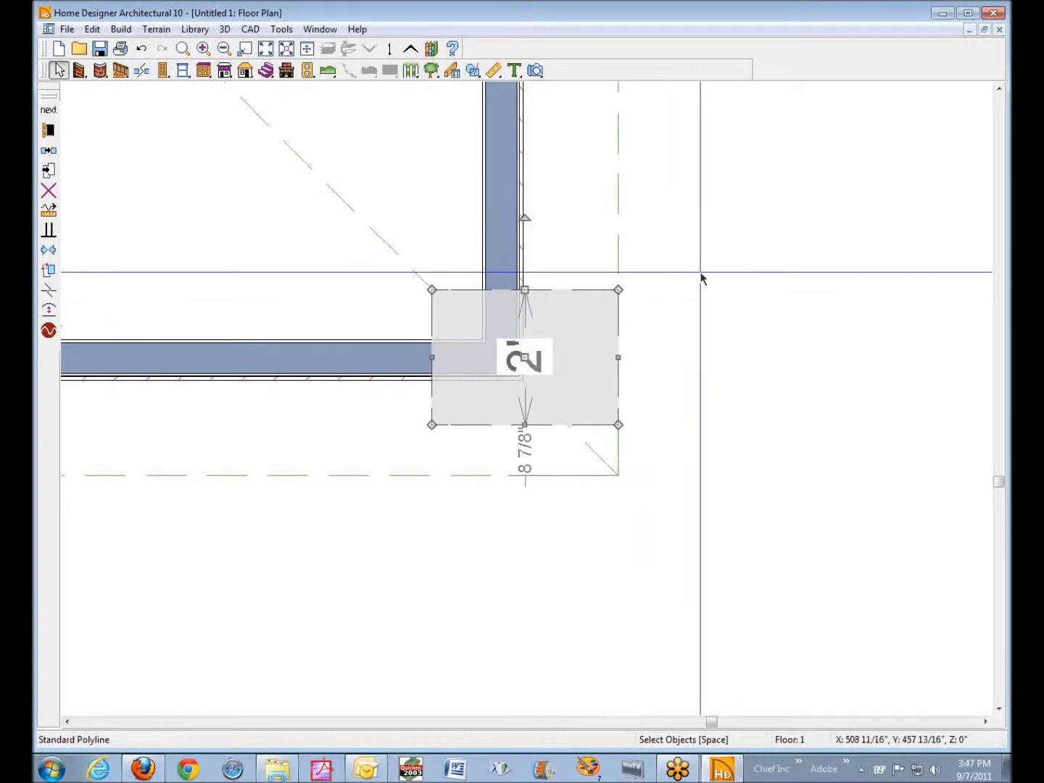
left_click(615, 346)
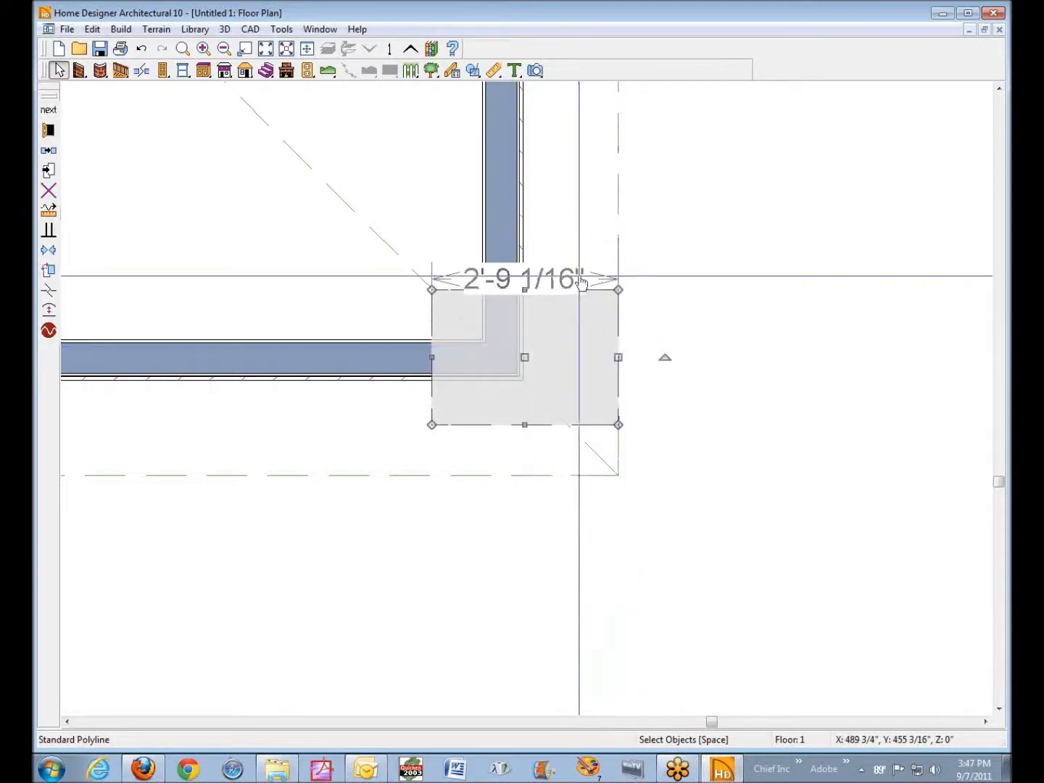
left_click(576, 285)
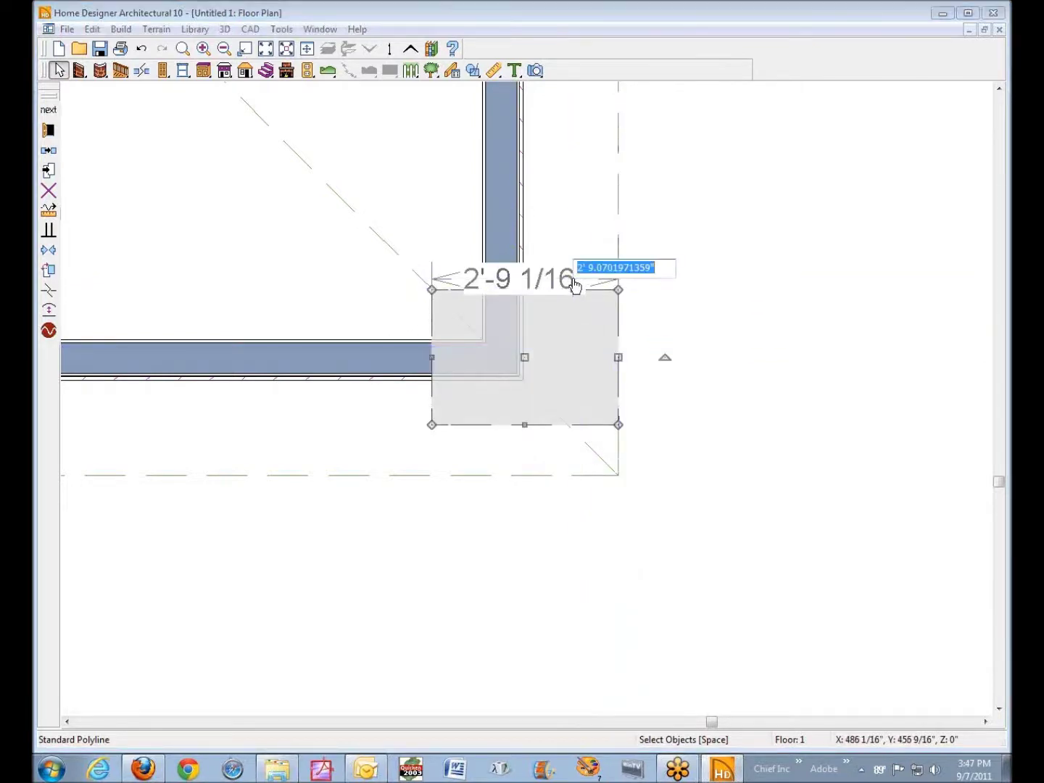
type("24")
key("Return")
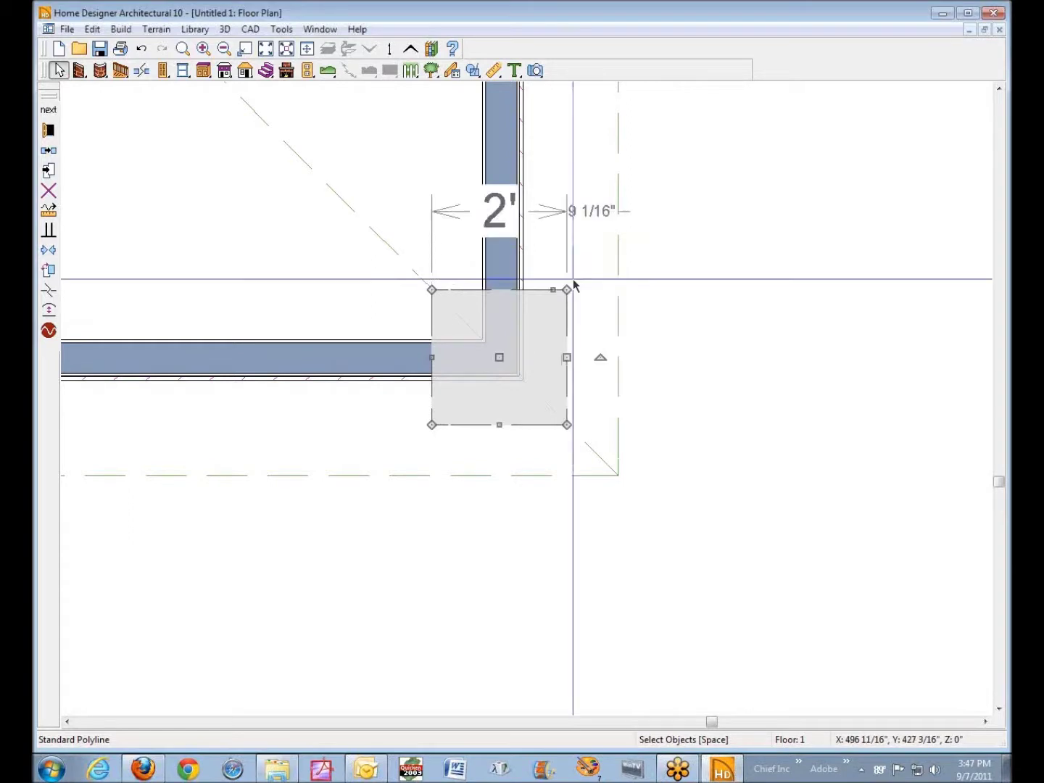
left_click(572, 284)
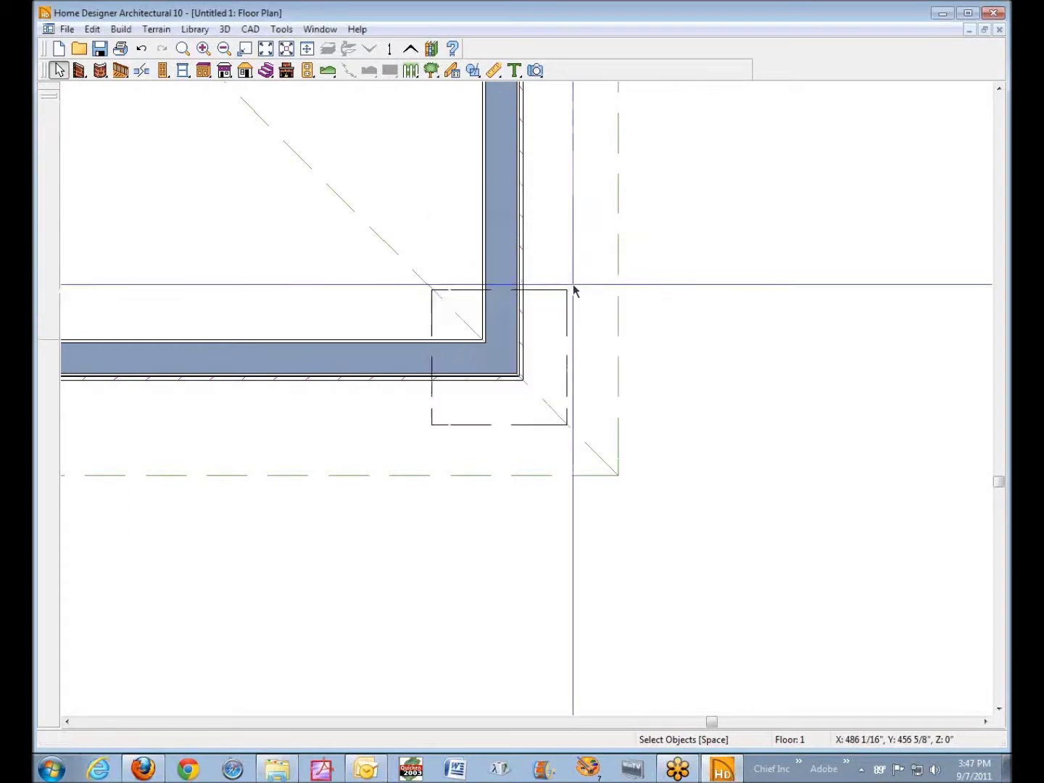
- Move the dashed footing box with distance edits of 1, 2' and -4 onto the bottom wall
left_click(568, 367)
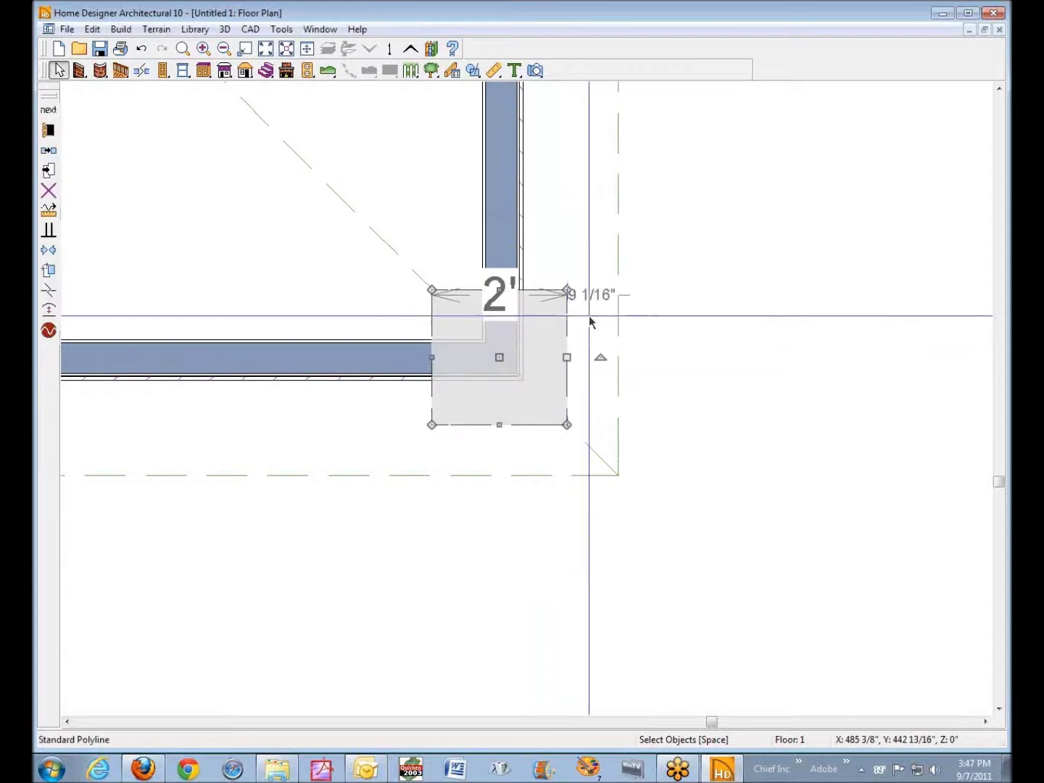
left_click(597, 296)
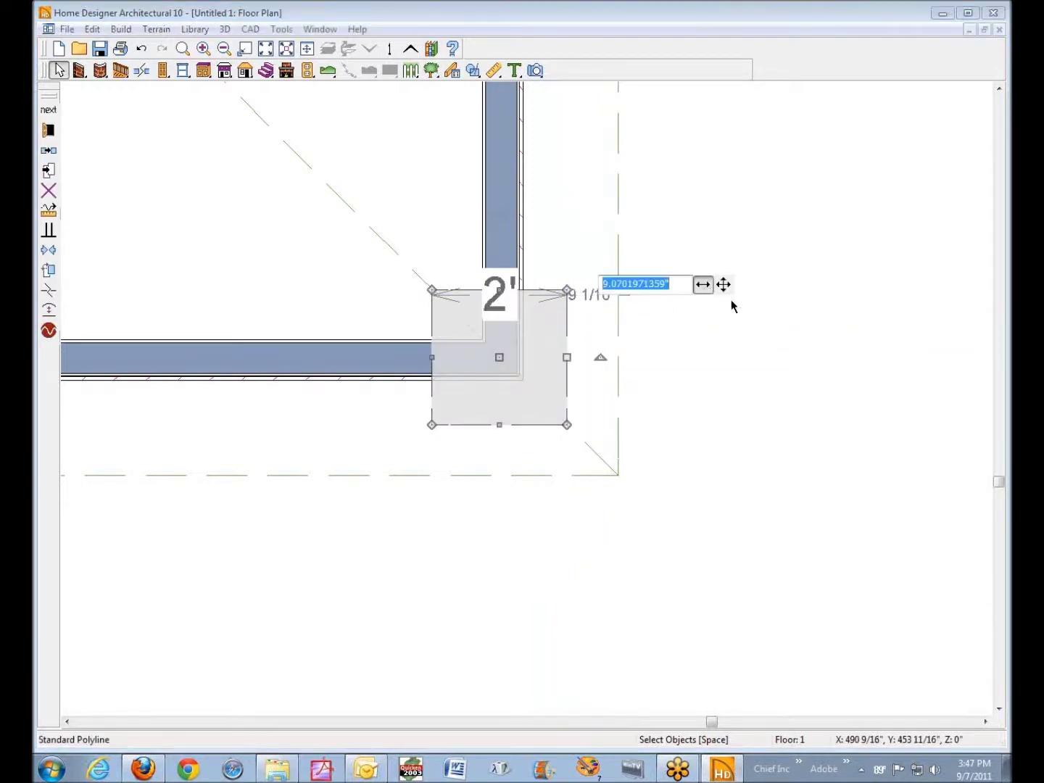
type("1")
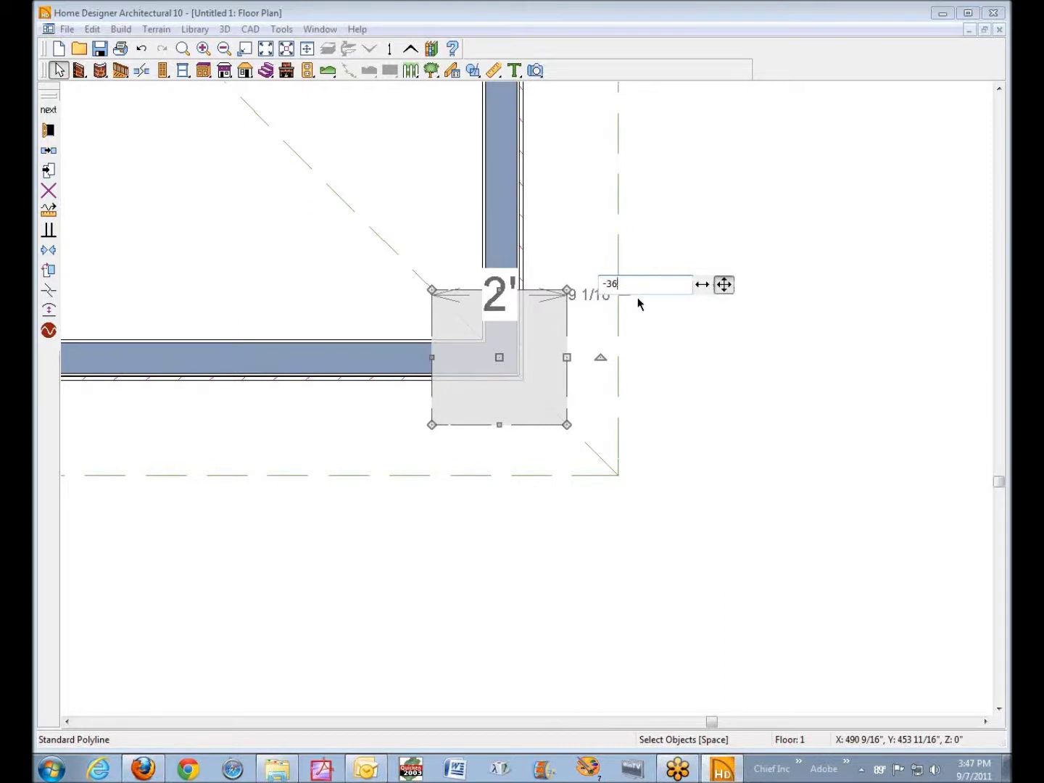
key("Return")
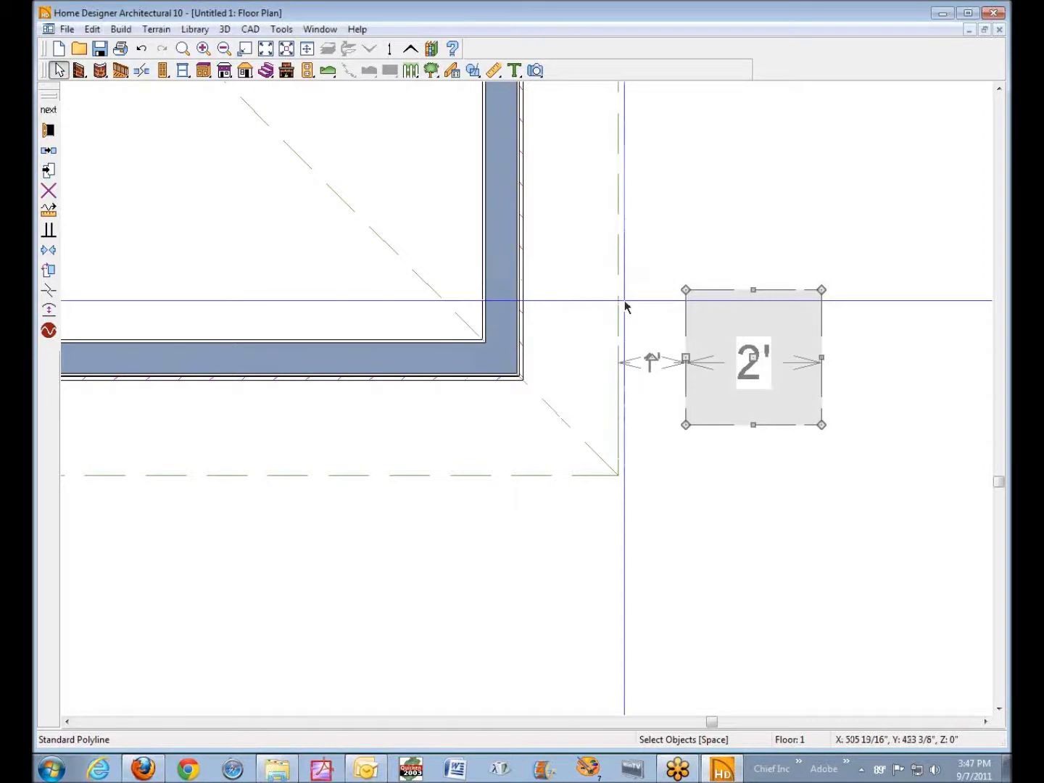
left_click(653, 361)
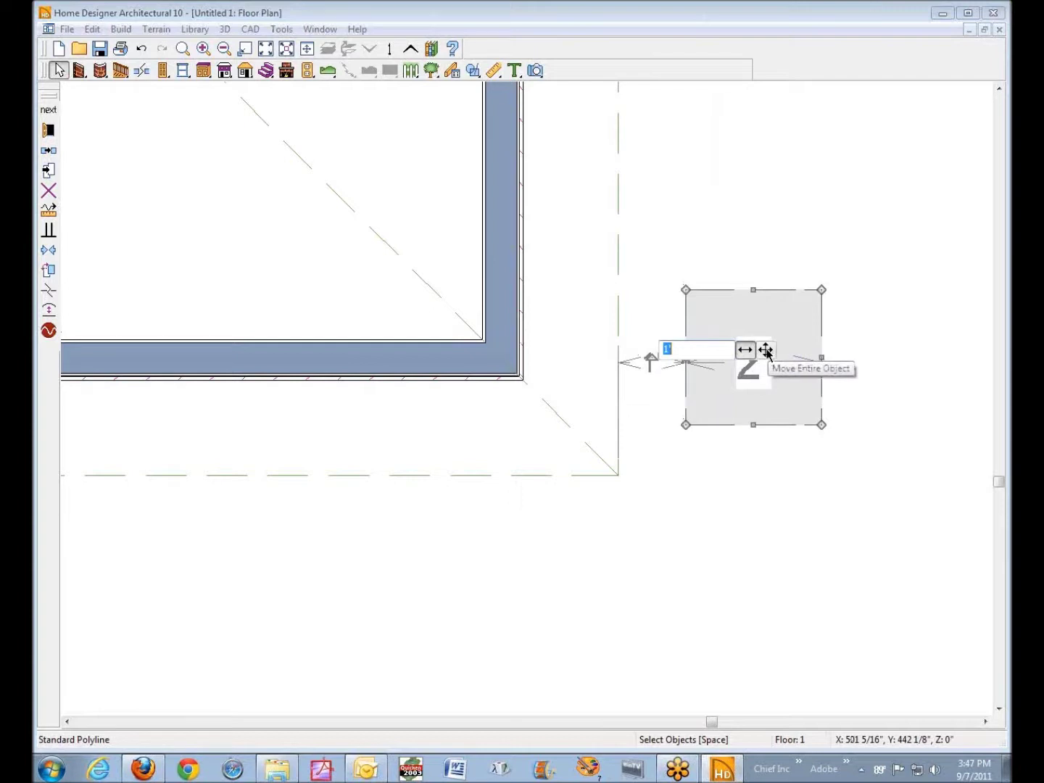
type("24")
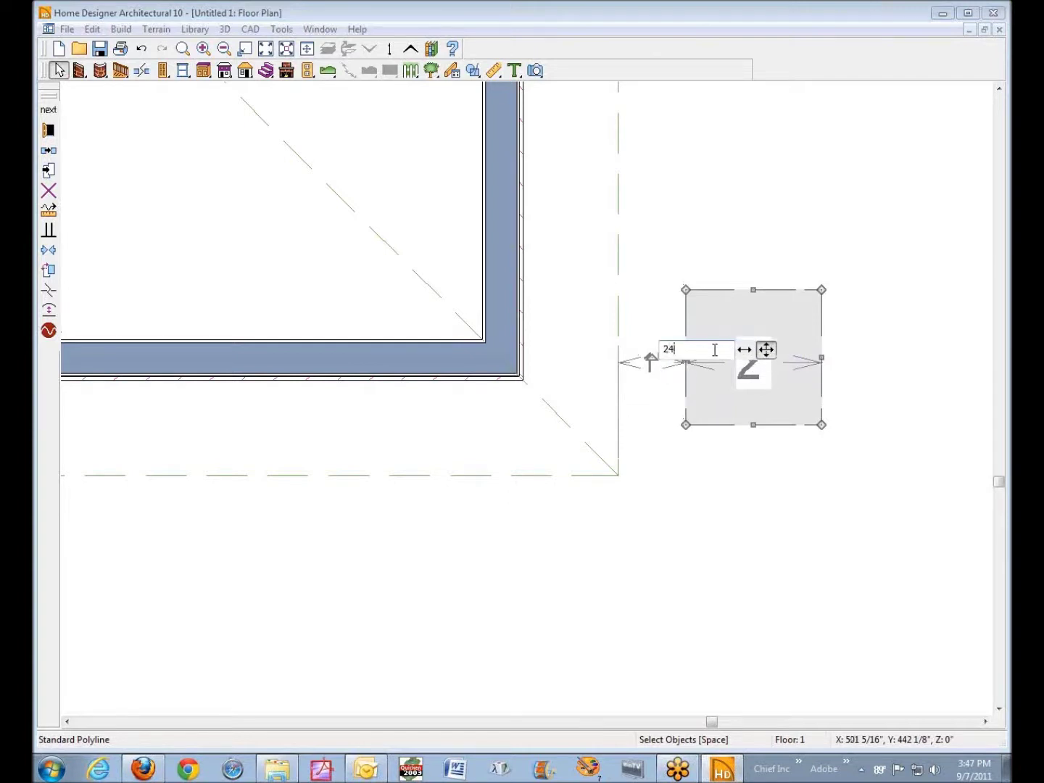
key("Return")
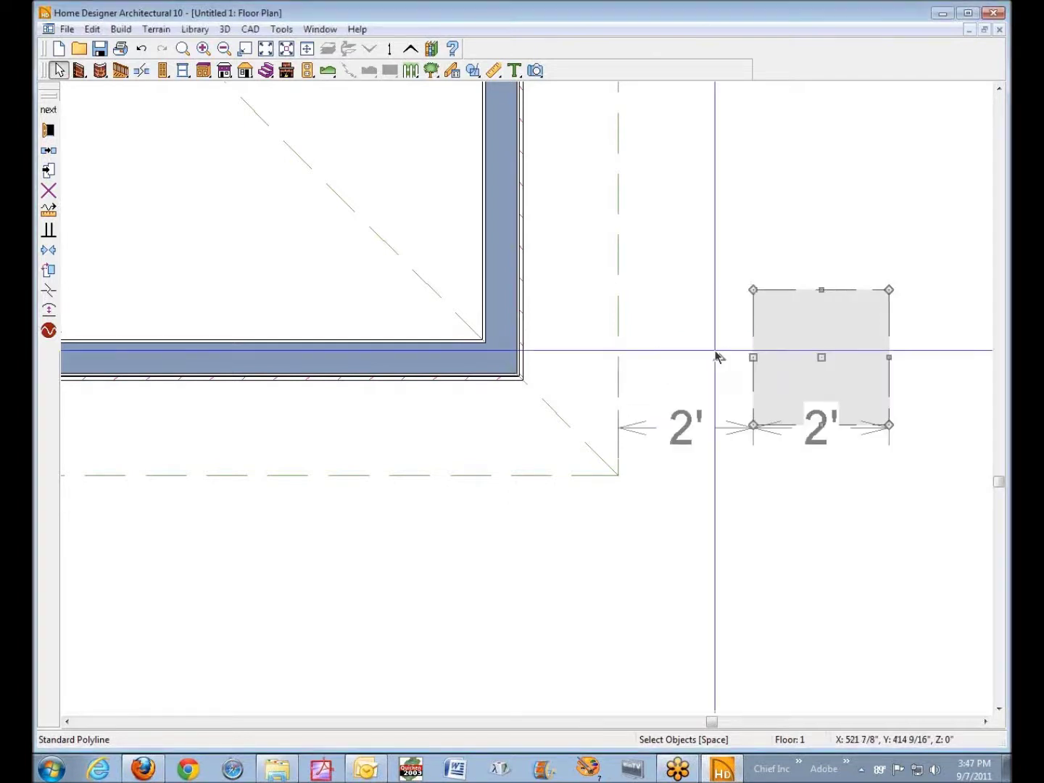
left_click(701, 435)
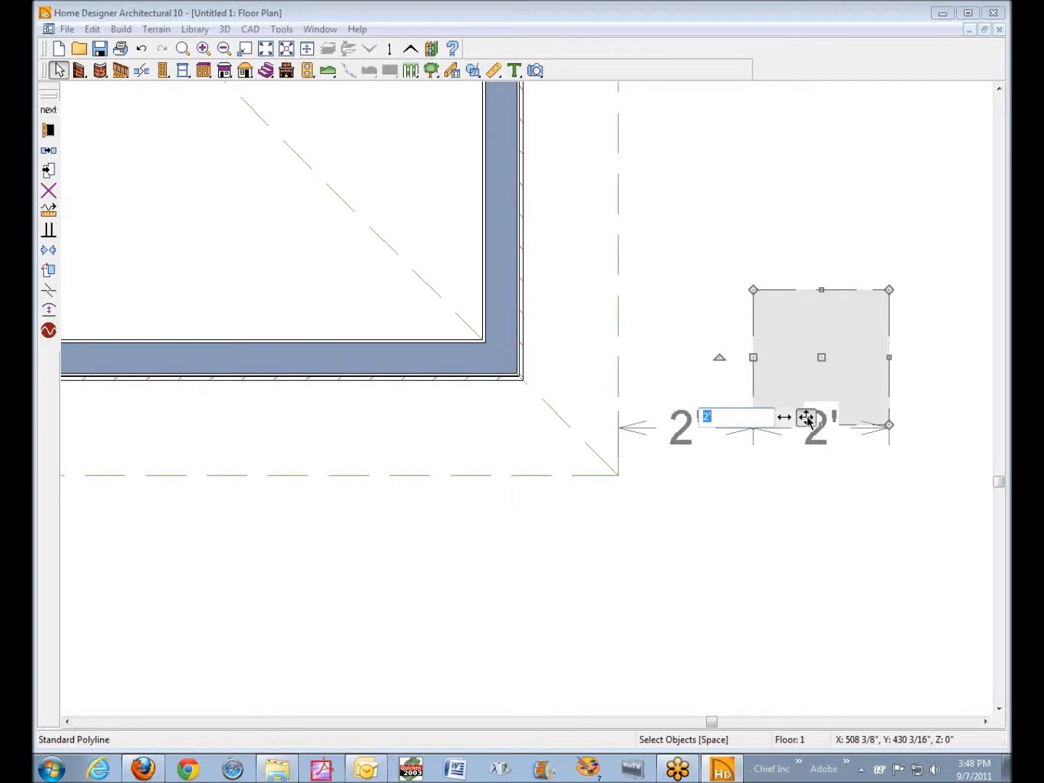
type("-4")
key("Return")
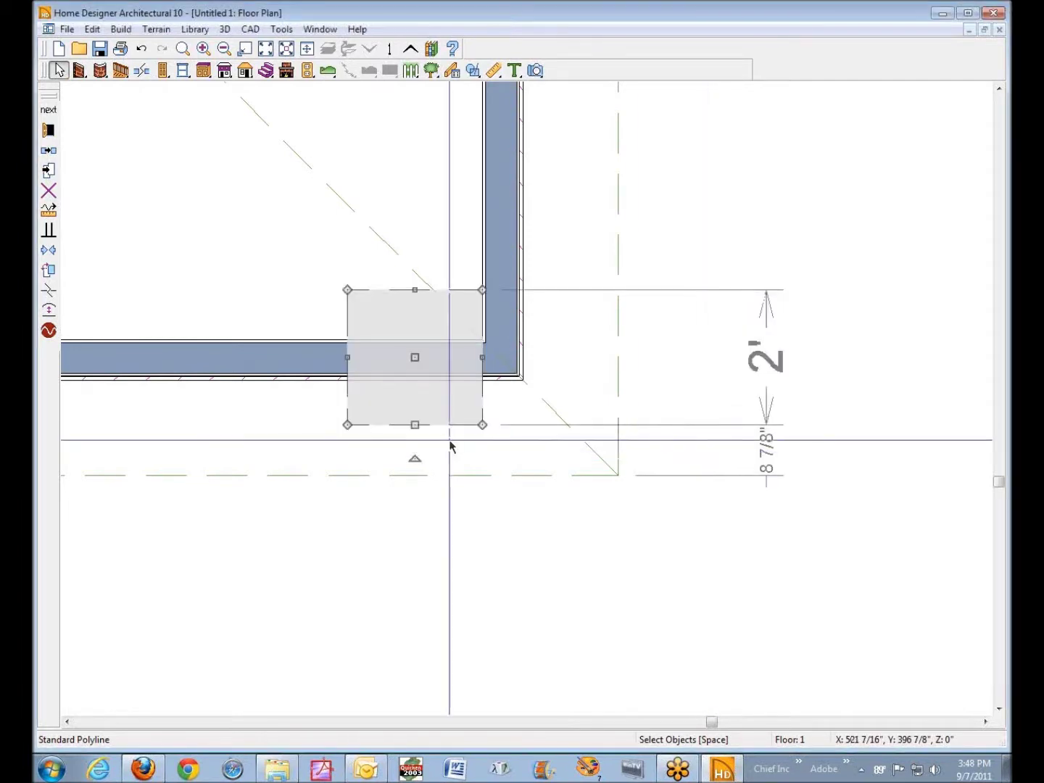